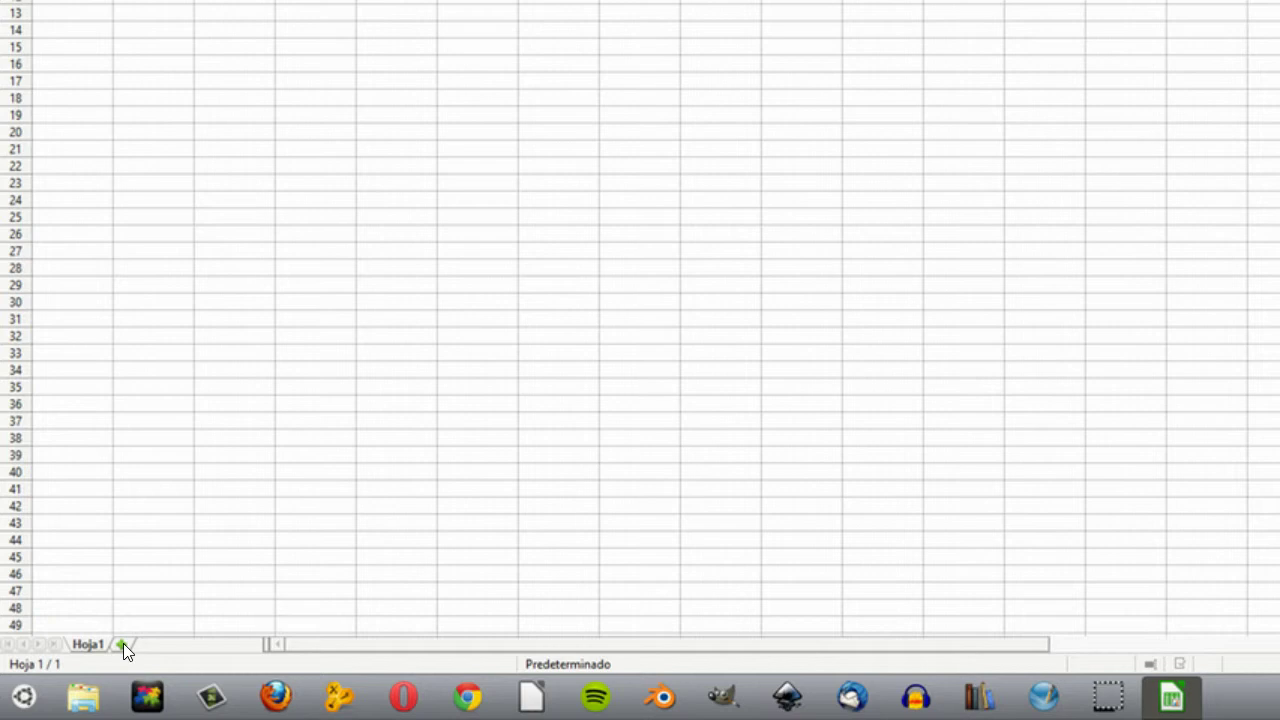
- Add a second sheet to the workbook and switch back to Hoja1
{"action": "left_click", "coordinate": [82, 646]}
{"action": "left_click", "coordinate": [133, 643]}
{"action": "left_click", "coordinate": [80, 647]}
{"action": "left_click", "coordinate": [166, 397]}
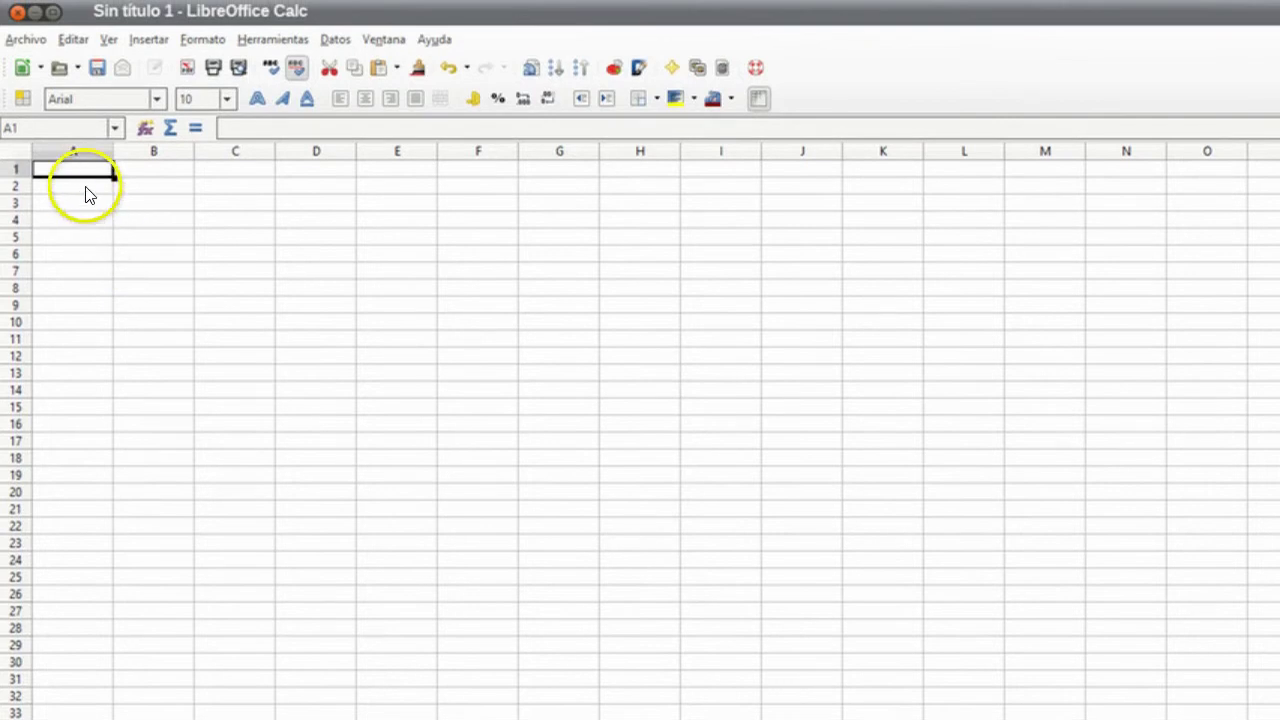
- Select individual cells along row 1 in turn, from A1 through E1
{"action": "left_click", "coordinate": [150, 173]}
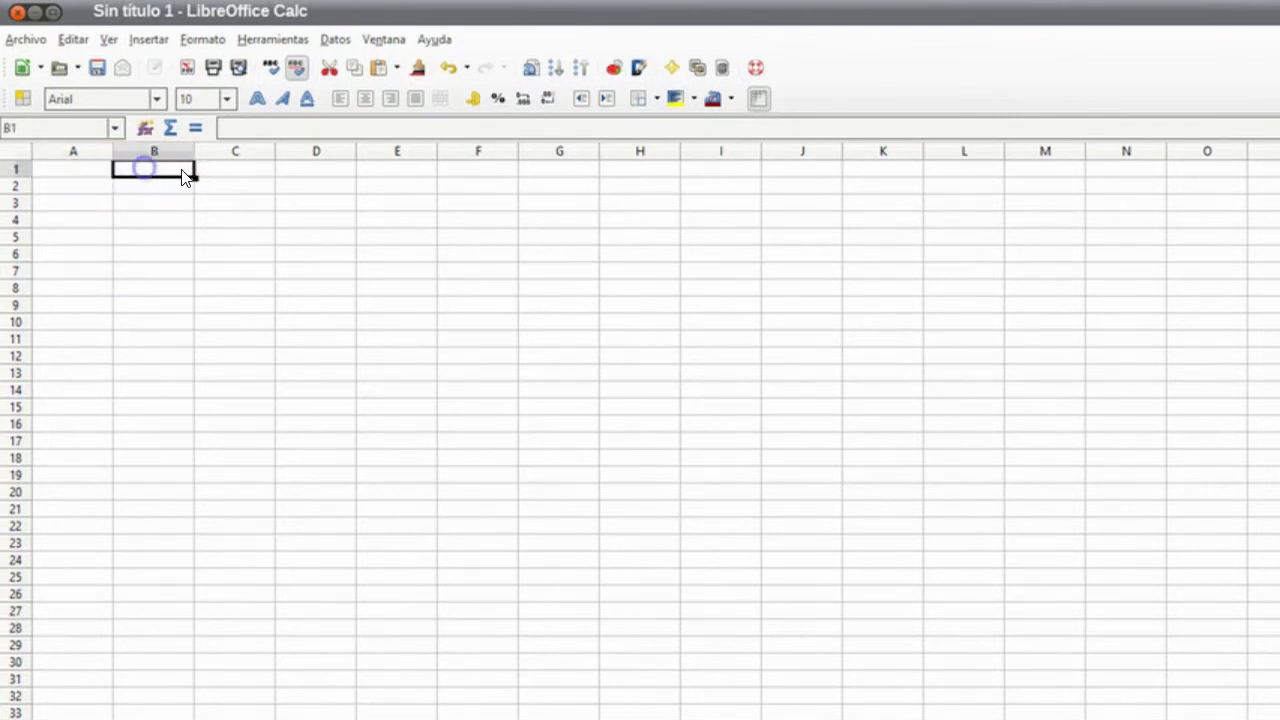
{"action": "left_click", "coordinate": [210, 171]}
{"action": "left_click", "coordinate": [308, 172]}
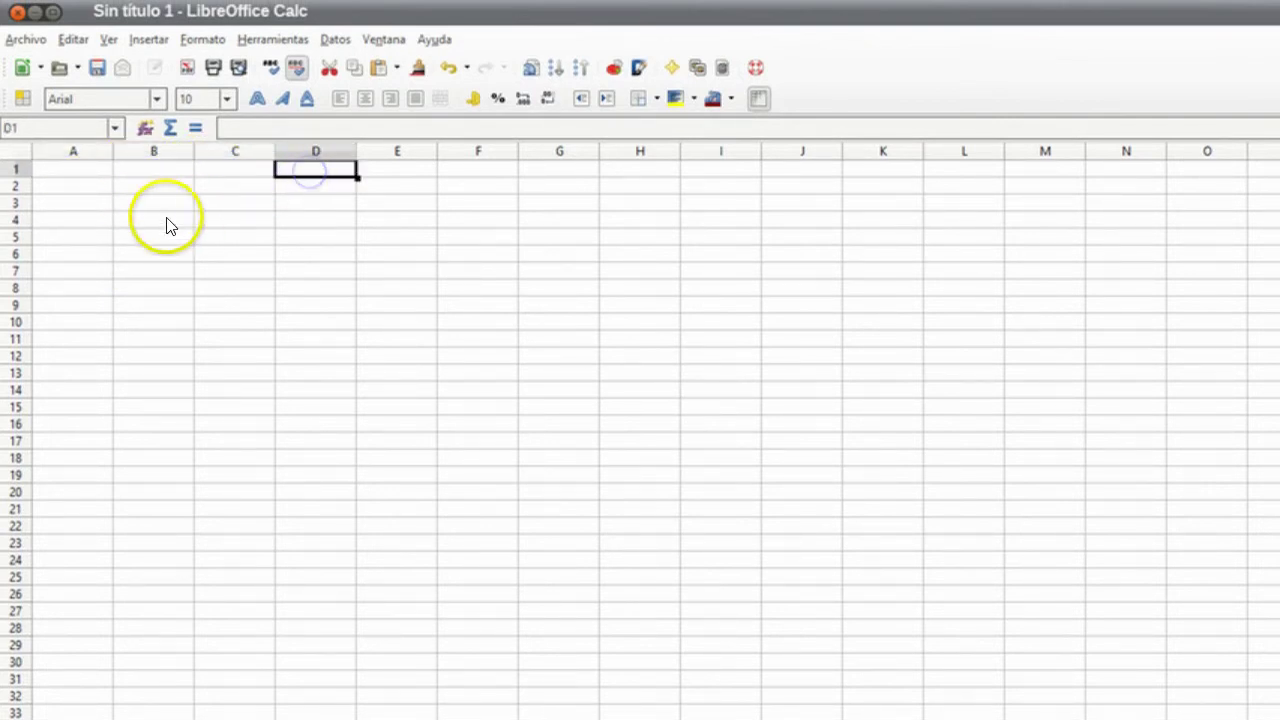
{"action": "left_click", "coordinate": [80, 171]}
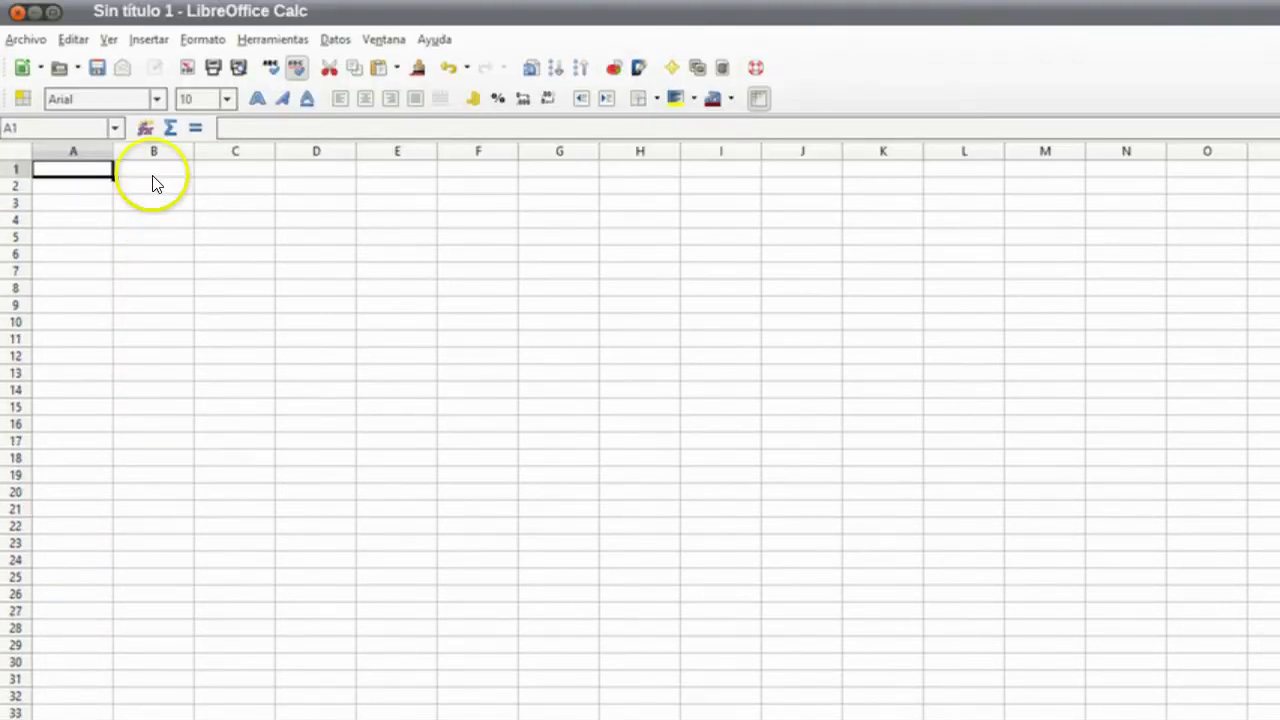
{"action": "left_click", "coordinate": [155, 172]}
{"action": "left_click", "coordinate": [228, 175]}
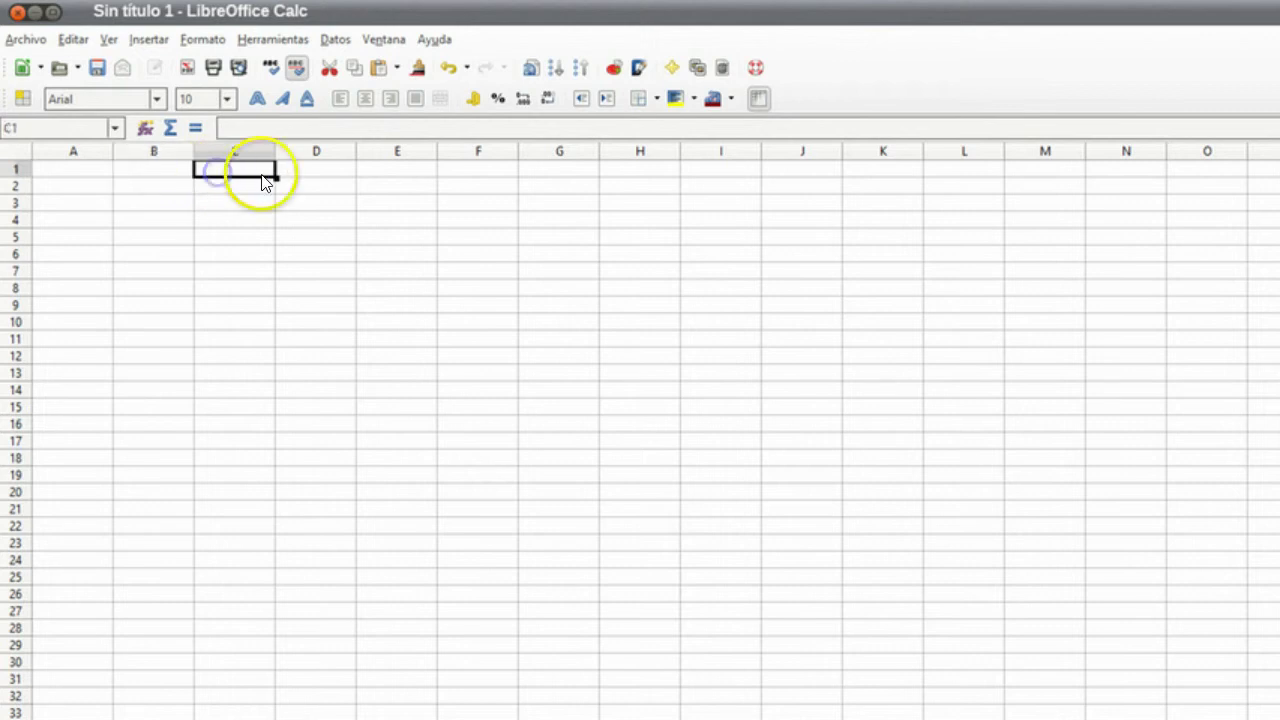
{"action": "left_click", "coordinate": [326, 175]}
{"action": "left_click", "coordinate": [405, 177]}
- Select the cells down column E from E1 to E38, and a run of cells across a row
{"action": "left_click_drag", "start_coordinate": [400, 180], "coordinate": [413, 632]}
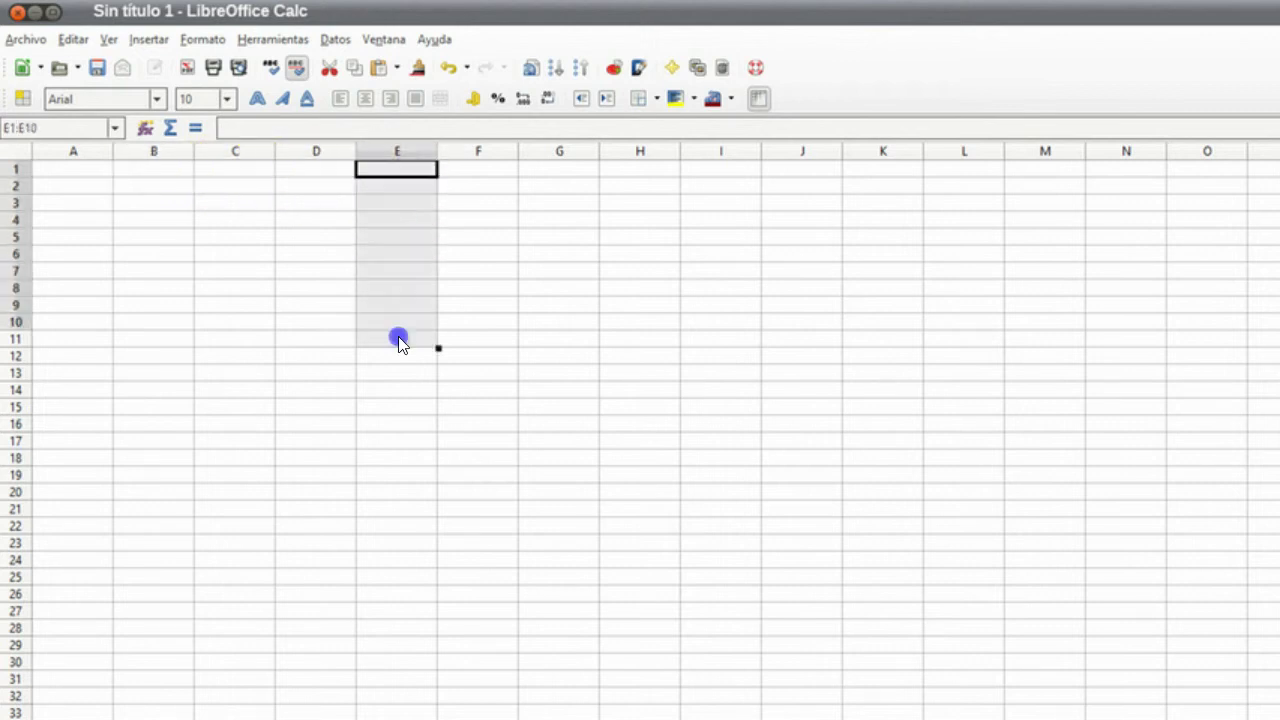
{"action": "left_click_drag", "start_coordinate": [413, 480], "coordinate": [414, 655]}
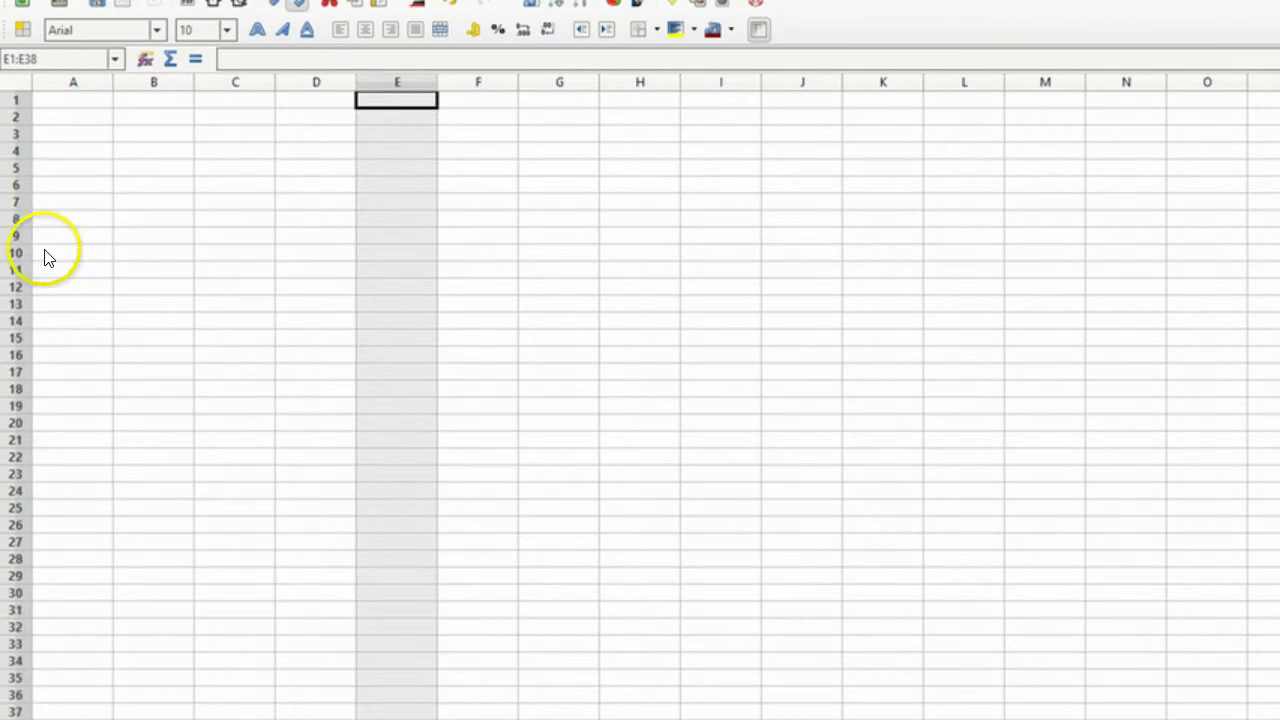
{"action": "left_click_drag", "start_coordinate": [43, 174], "coordinate": [204, 177]}
{"action": "mouse_move", "coordinate": [204, 260]}
{"action": "left_mouse_down"}
{"action": "mouse_move", "coordinate": [729, 291]}
{"action": "mouse_move", "coordinate": [808, 252]}
{"action": "left_mouse_up"}
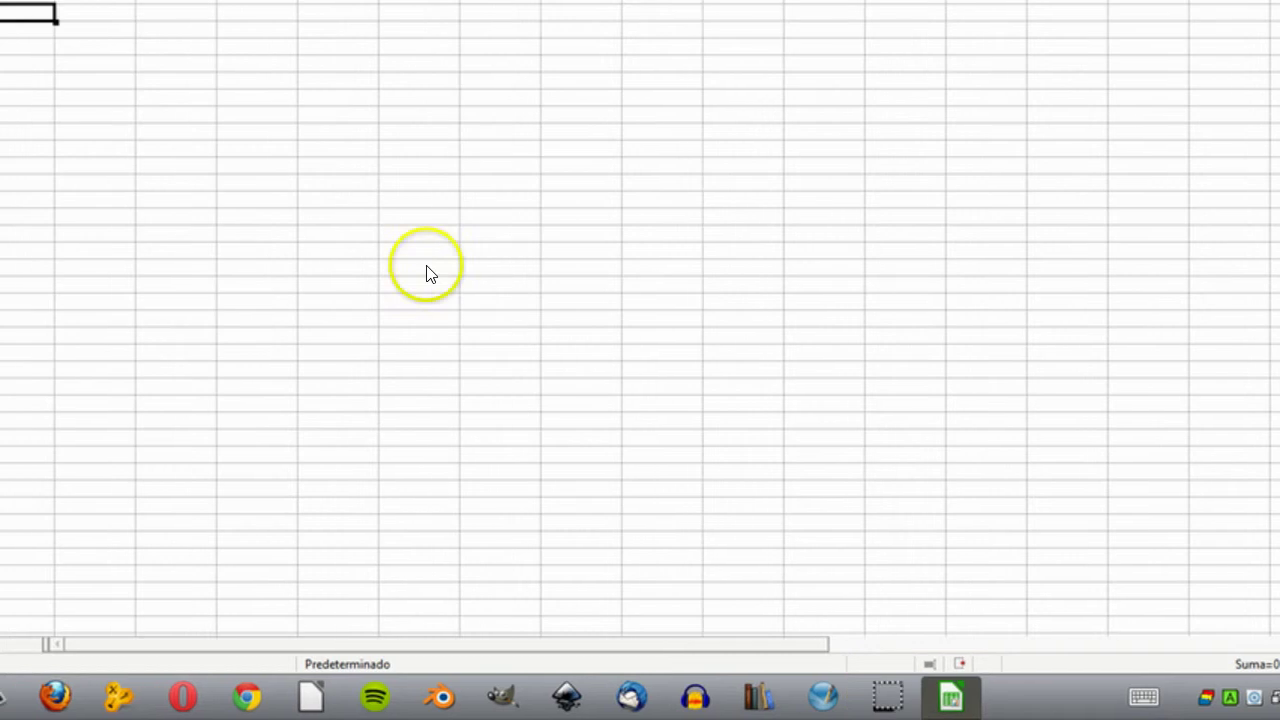
{"action": "left_click", "coordinate": [428, 273]}
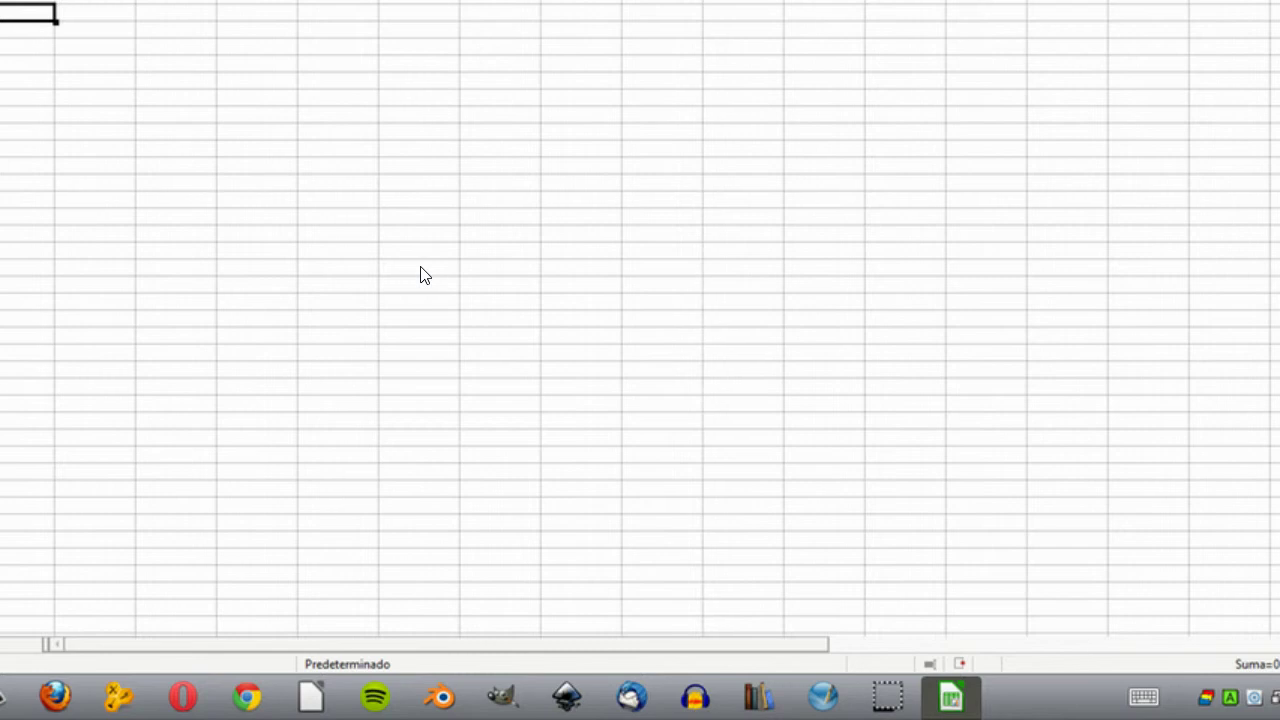
{"action": "left_click", "coordinate": [418, 272]}
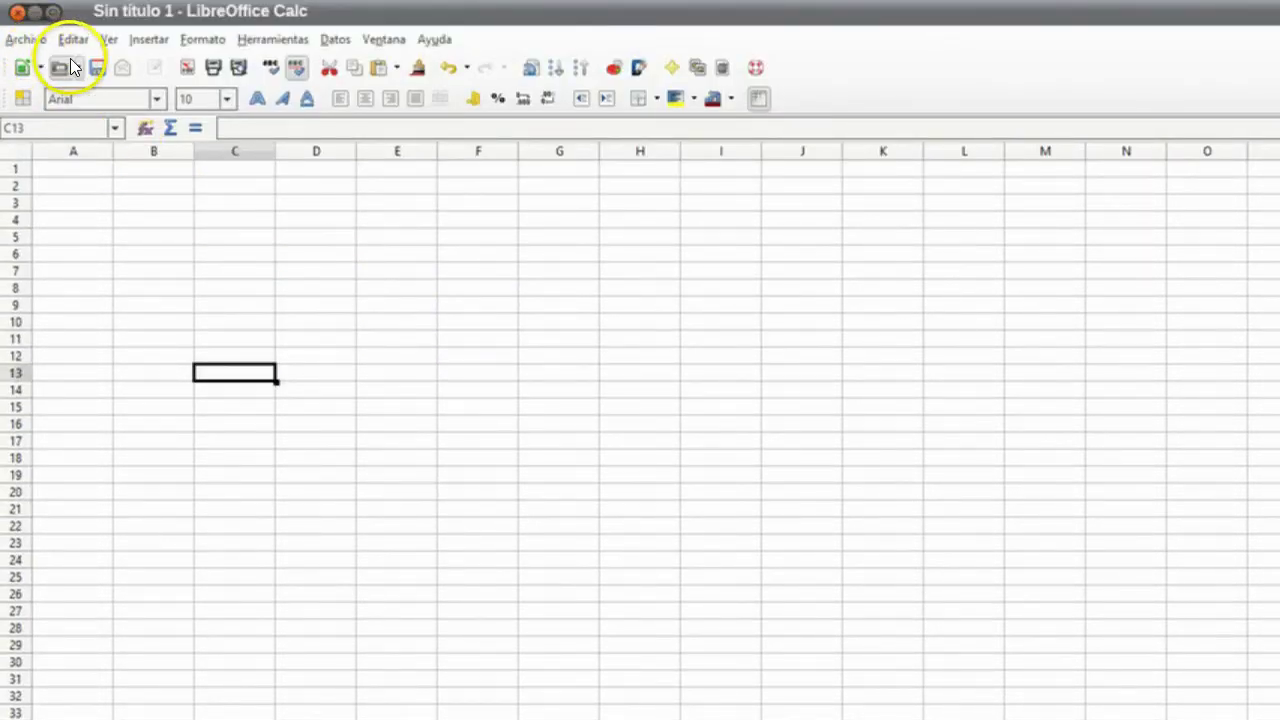
{"action": "left_click", "coordinate": [124, 78]}
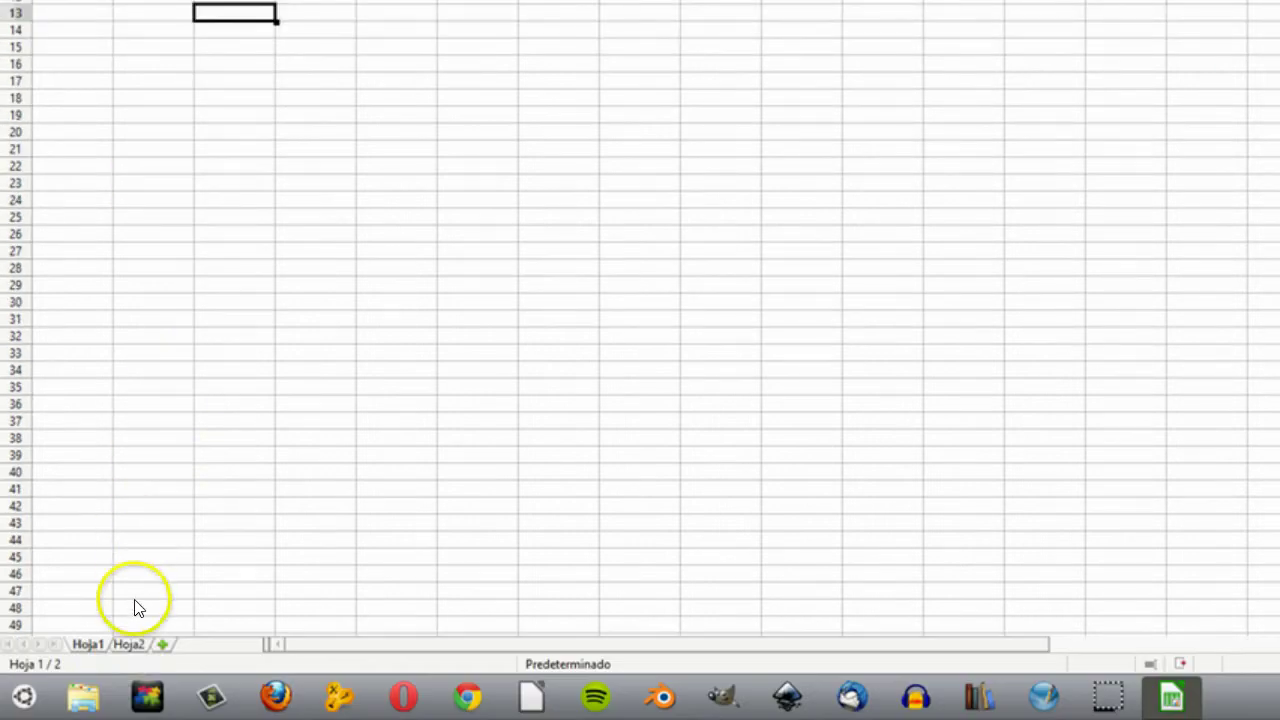
- Switch back and forth between Hoja1 and Hoja2 and check the sheet commands available for Hoja2
{"action": "left_click", "coordinate": [129, 644]}
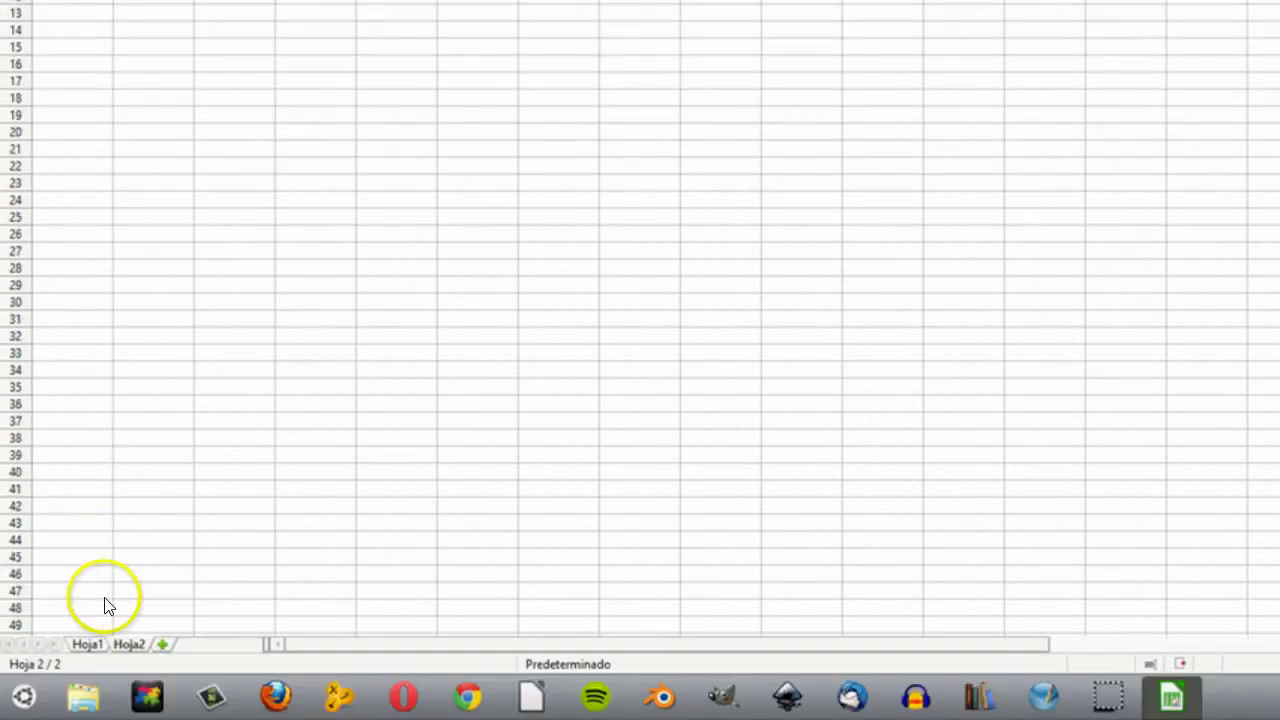
{"action": "left_click", "coordinate": [87, 643]}
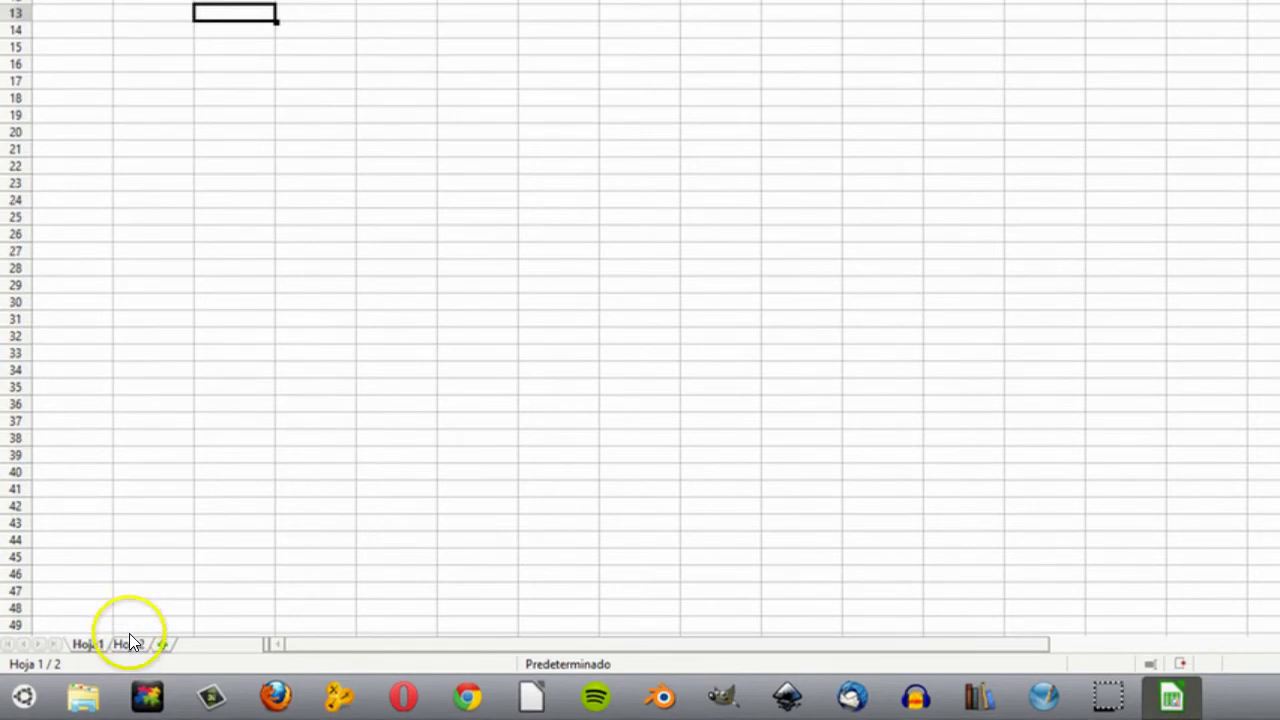
{"action": "left_click", "coordinate": [128, 646]}
{"action": "right_click", "coordinate": [128, 647]}
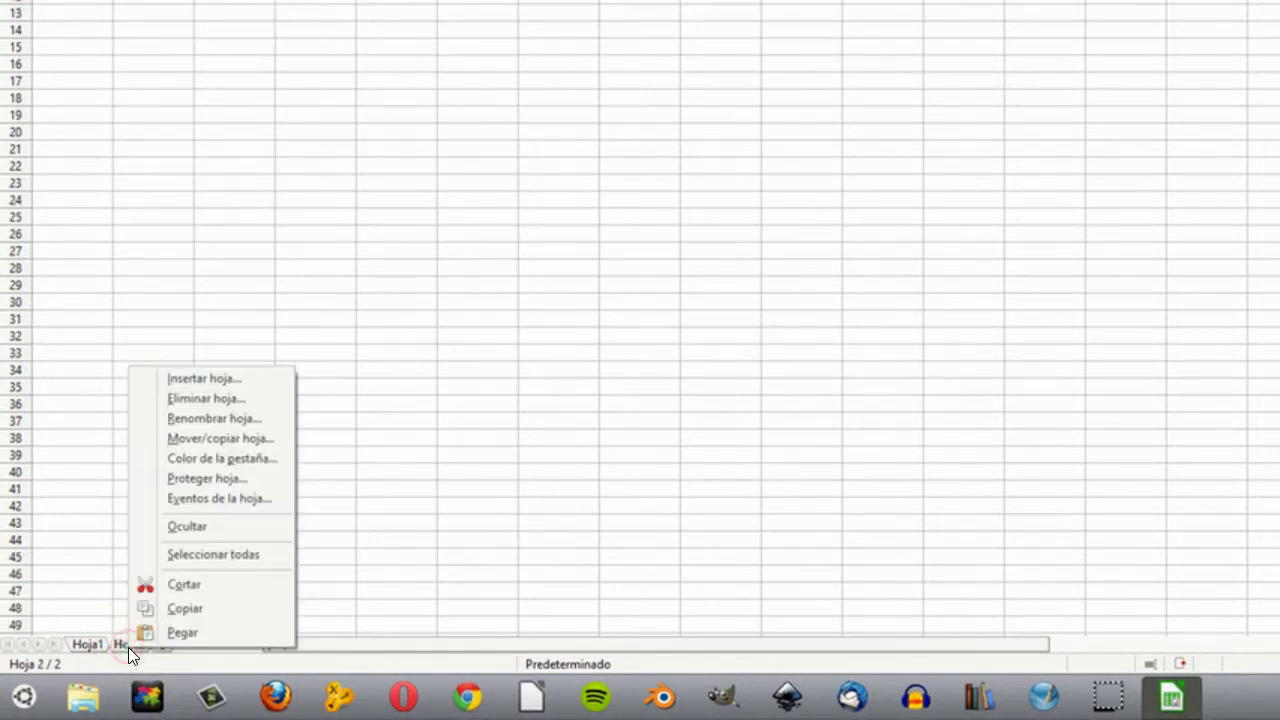
{"action": "left_click", "coordinate": [165, 583]}
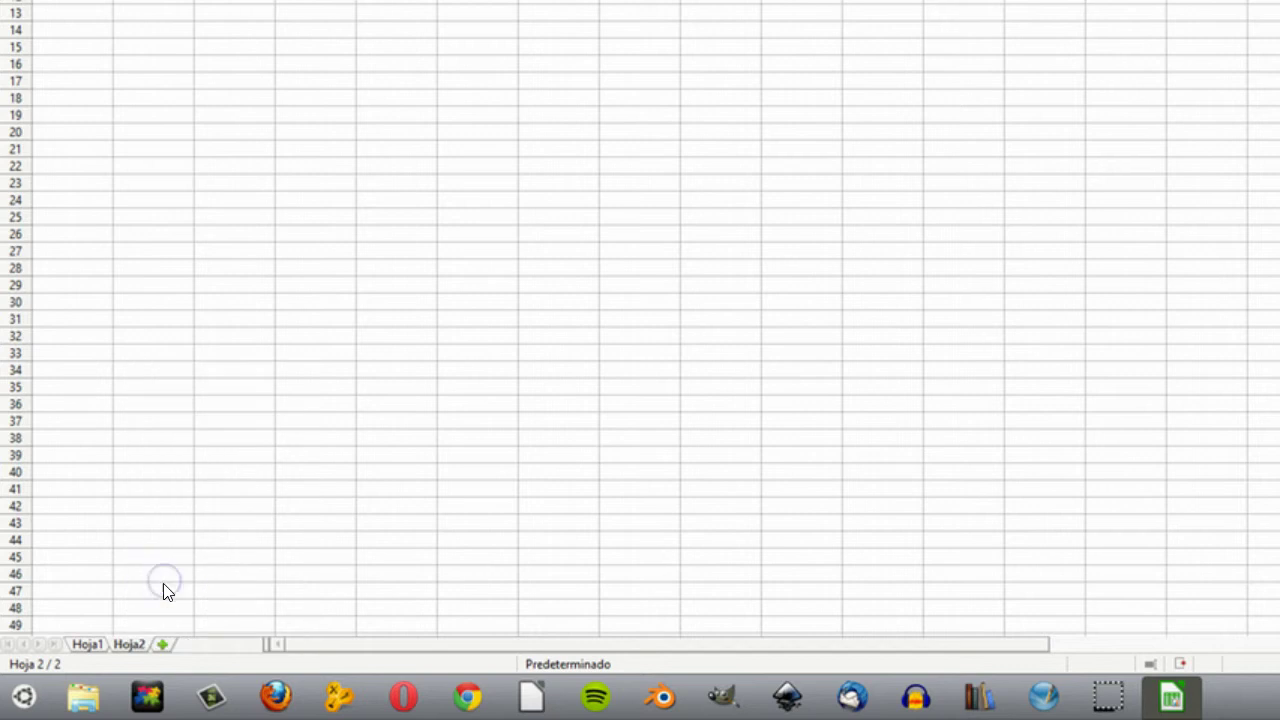
{"action": "left_click", "coordinate": [88, 645]}
- Delete the sheet Hoja2 from the workbook and confirm the deletion
{"action": "left_click", "coordinate": [126, 646]}
{"action": "right_click", "coordinate": [123, 645]}
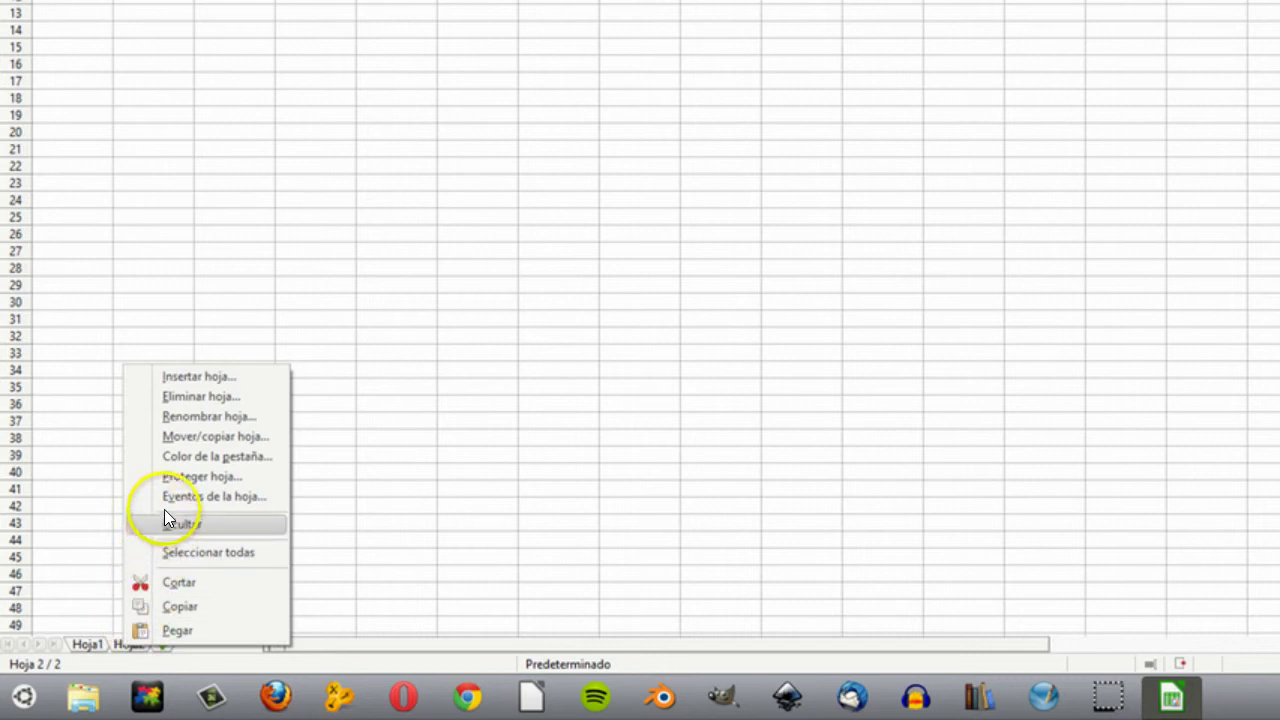
{"action": "left_click", "coordinate": [176, 396]}
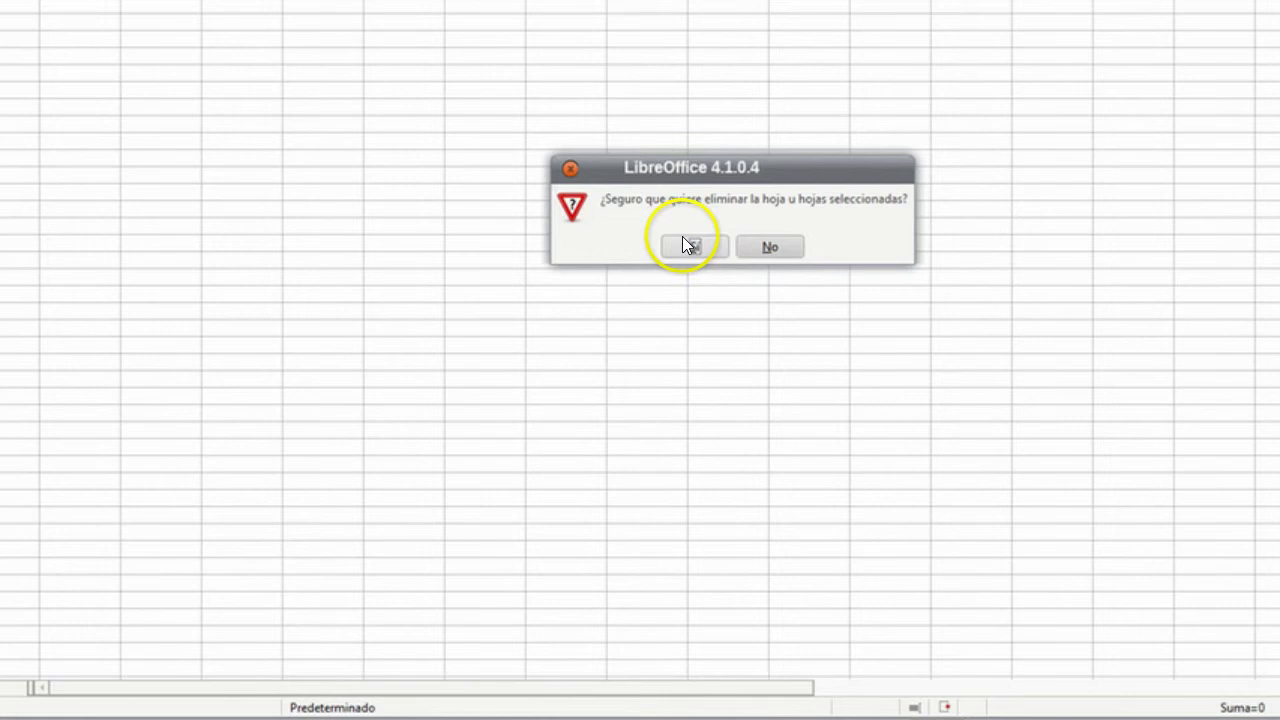
{"action": "left_click", "coordinate": [910, 203]}
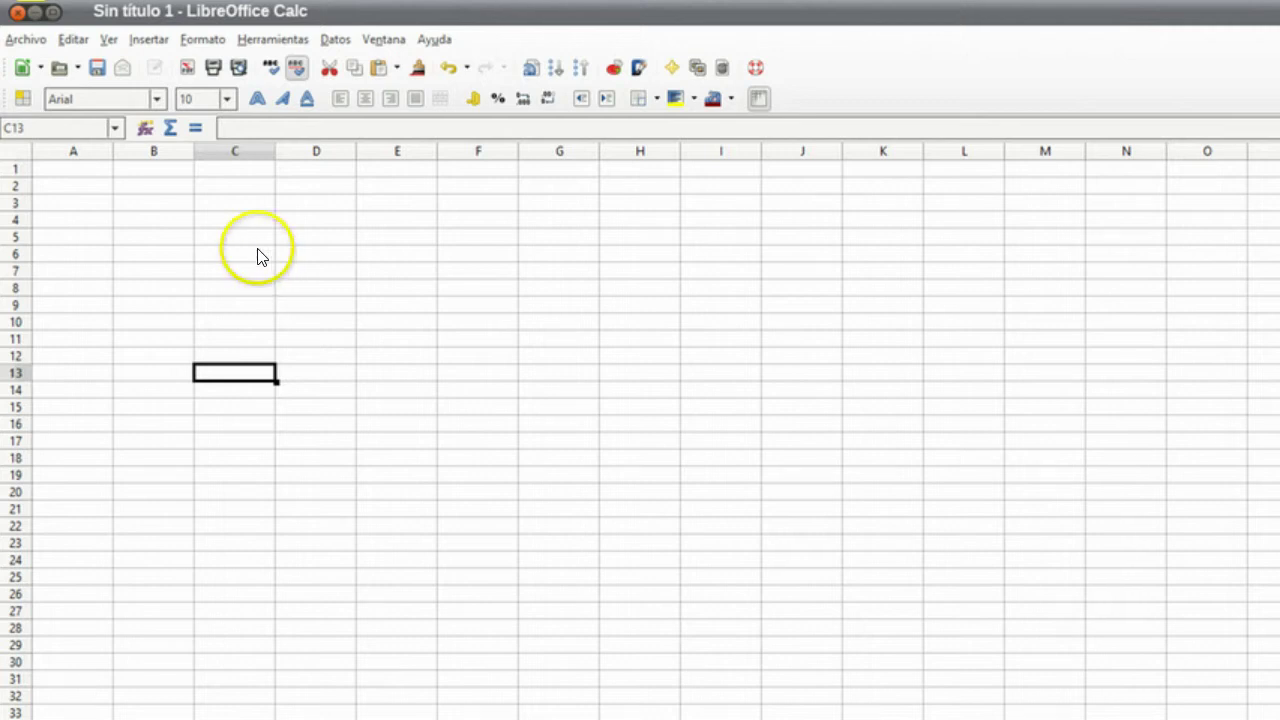
{"action": "left_click", "coordinate": [35, 43]}
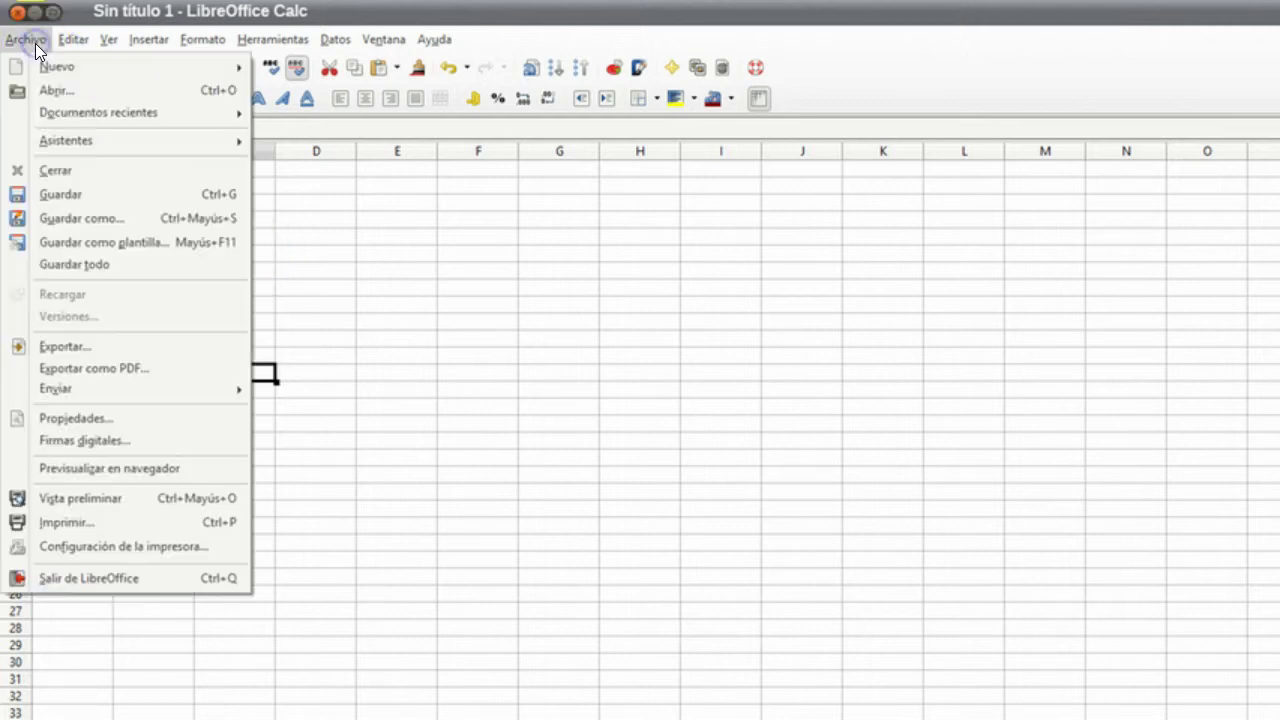
{"action": "mouse_move", "coordinate": [64, 40]}
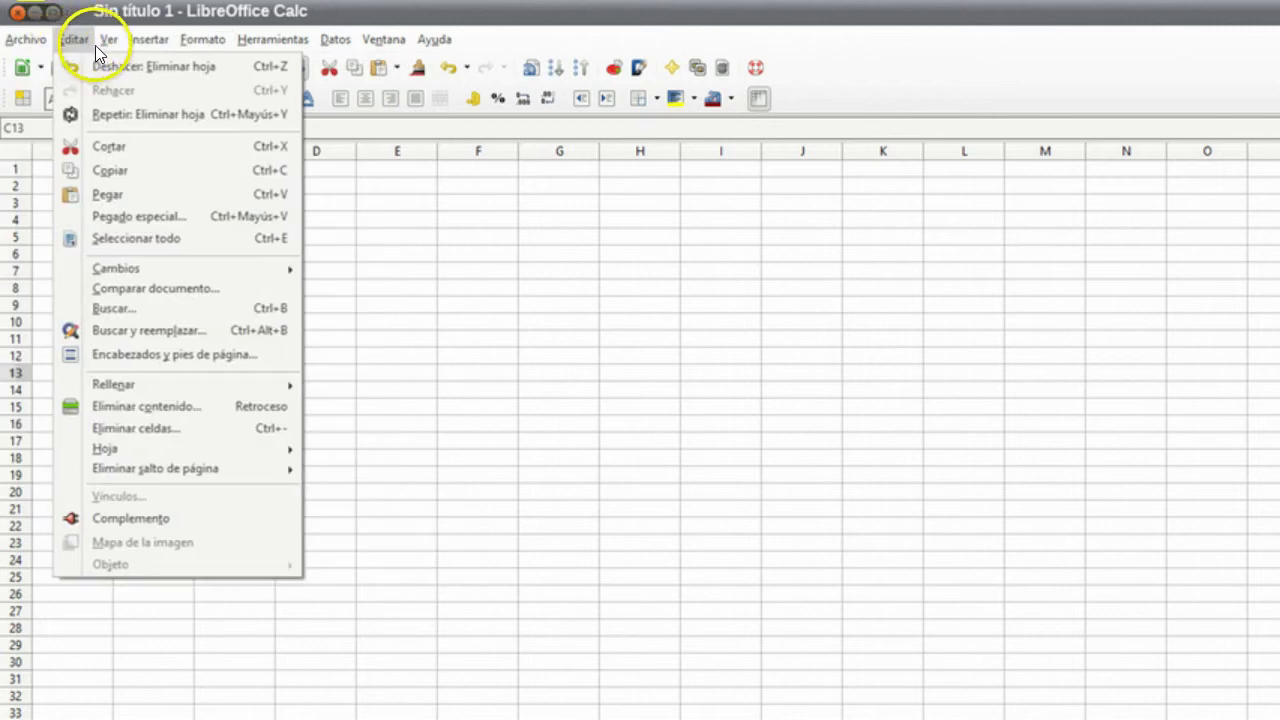
{"action": "left_click", "coordinate": [148, 39]}
{"action": "left_click", "coordinate": [194, 39]}
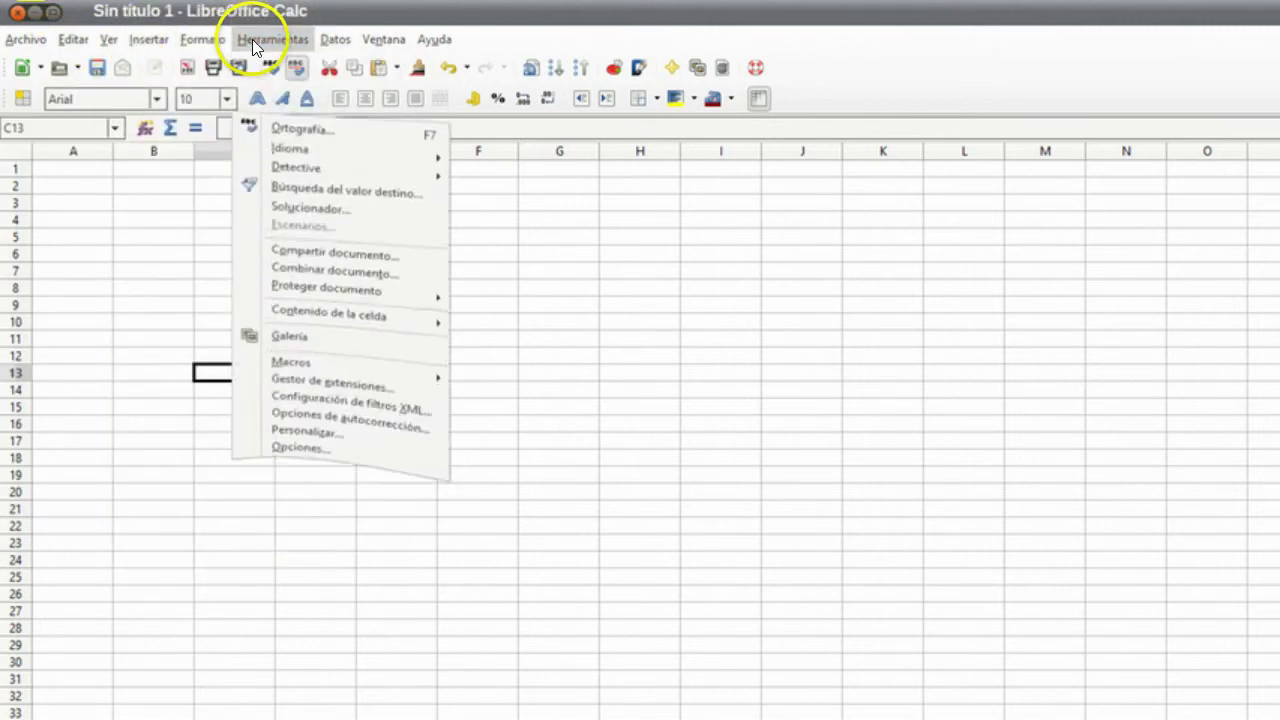
{"action": "mouse_move", "coordinate": [334, 44]}
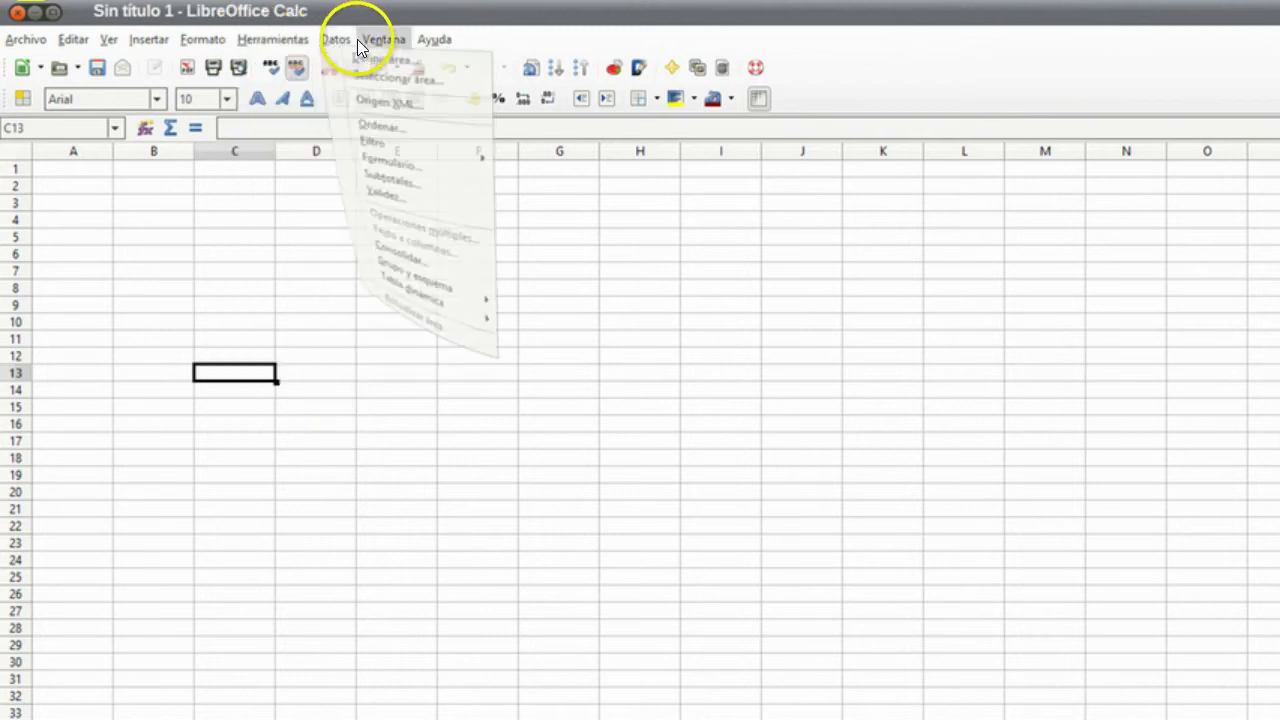
{"action": "mouse_move", "coordinate": [441, 40]}
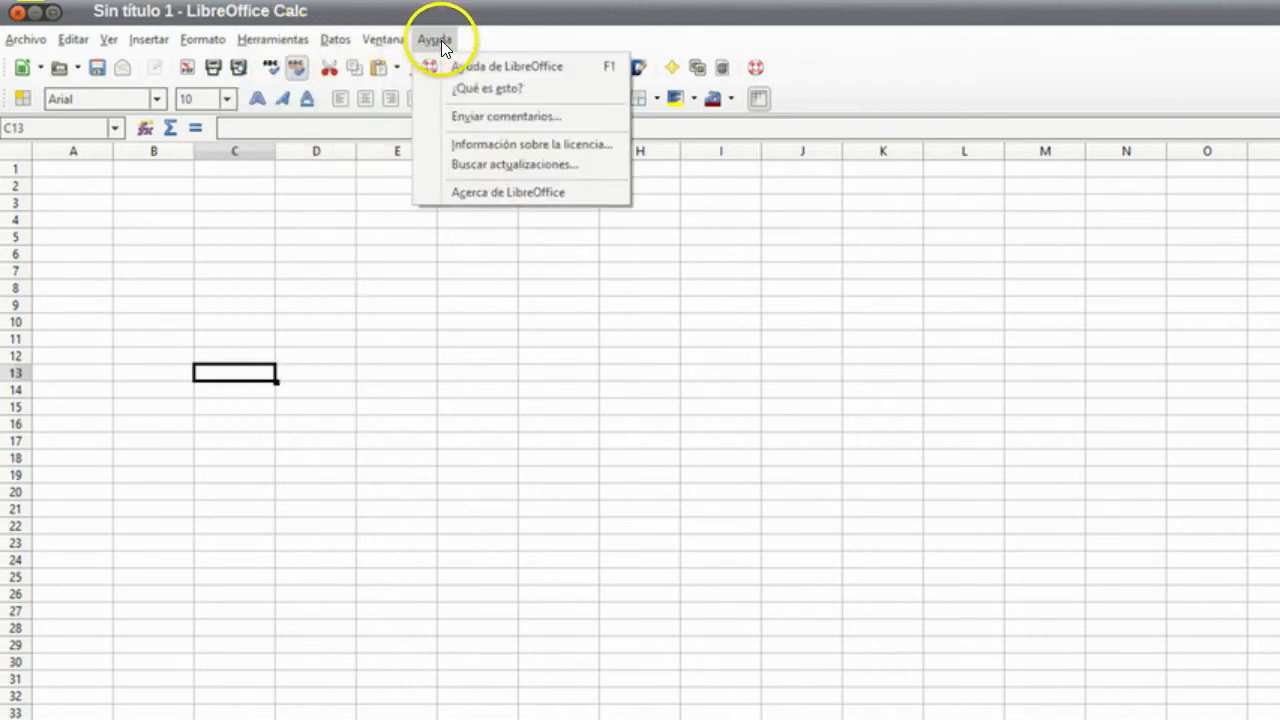
{"action": "left_click", "coordinate": [623, 437]}
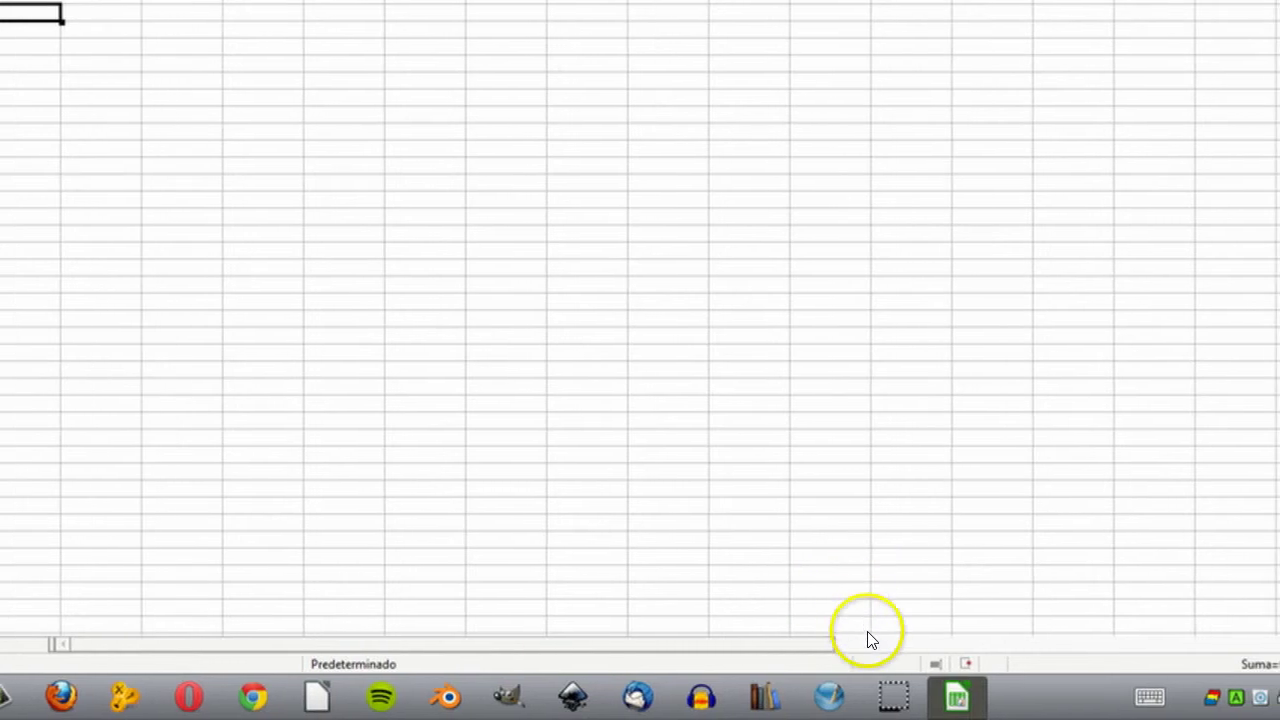
{"action": "mouse_move", "coordinate": [950, 700]}
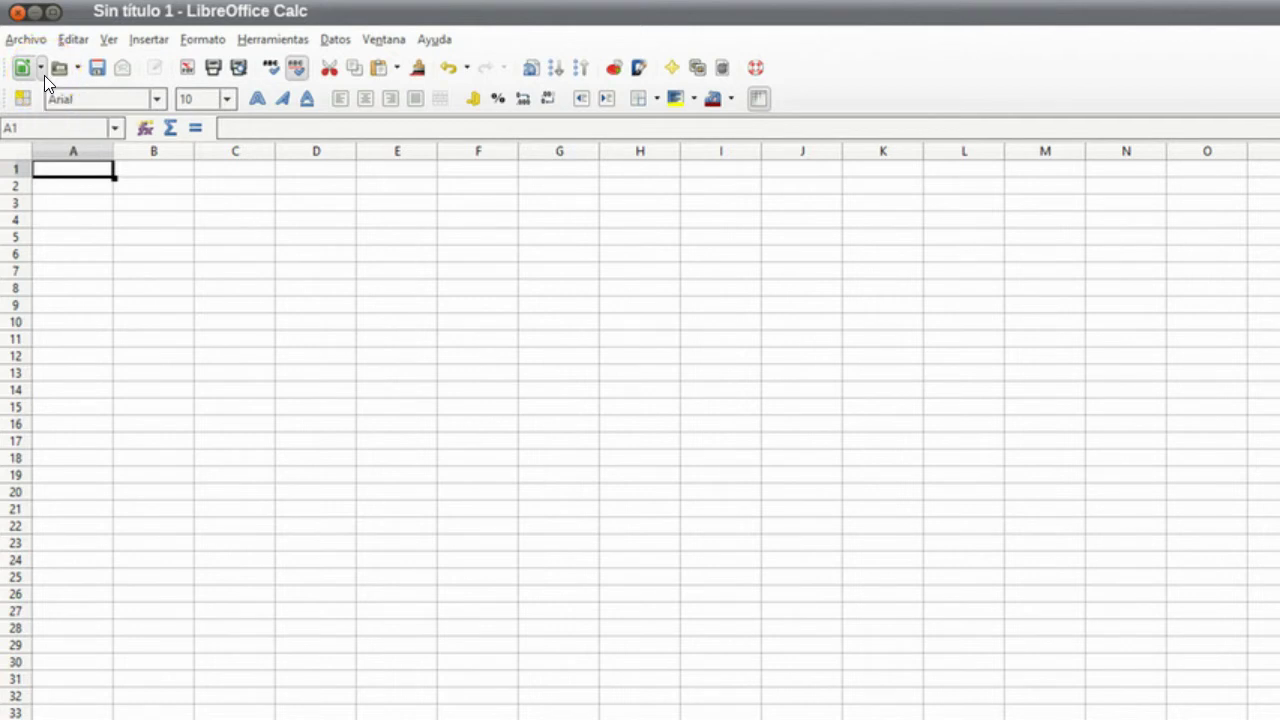
- Select cell A1, float the standard toolbar over the sheet and dock it back in its original place
{"action": "left_click", "coordinate": [72, 165]}
{"action": "left_click_drag", "start_coordinate": [20, 63], "coordinate": [135, 269]}
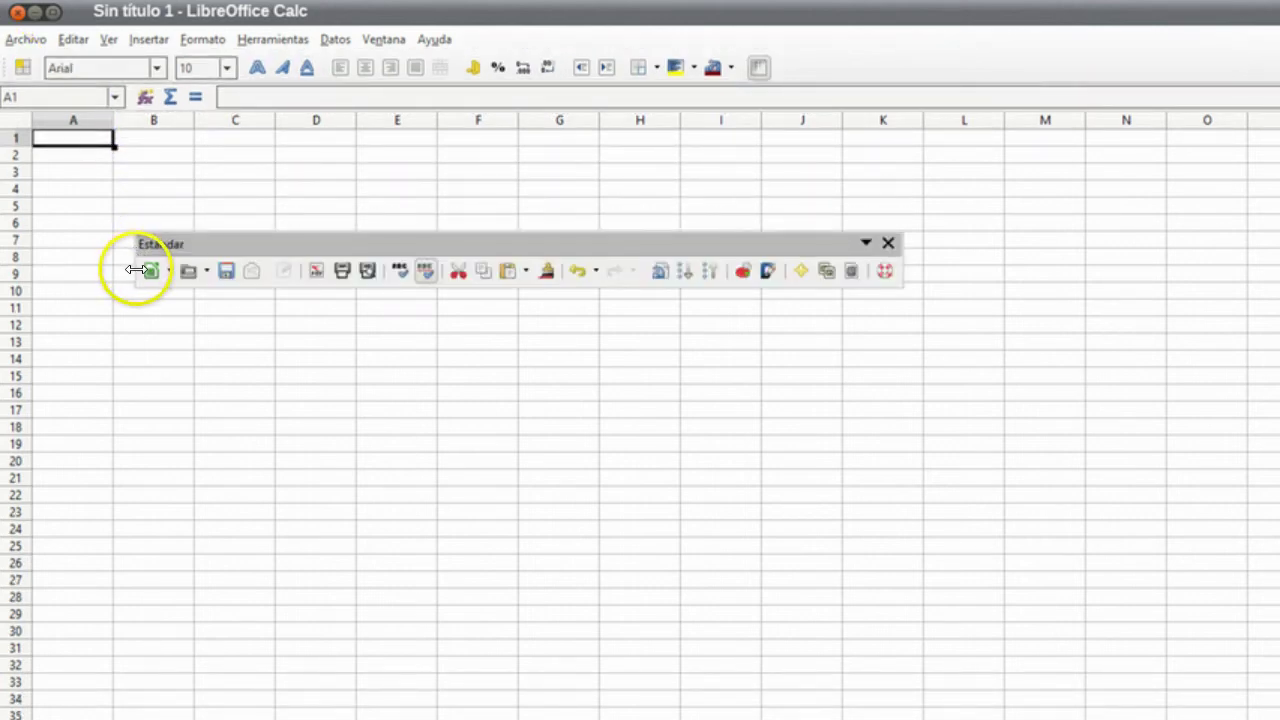
{"action": "left_click_drag", "start_coordinate": [140, 251], "coordinate": [8, 63]}
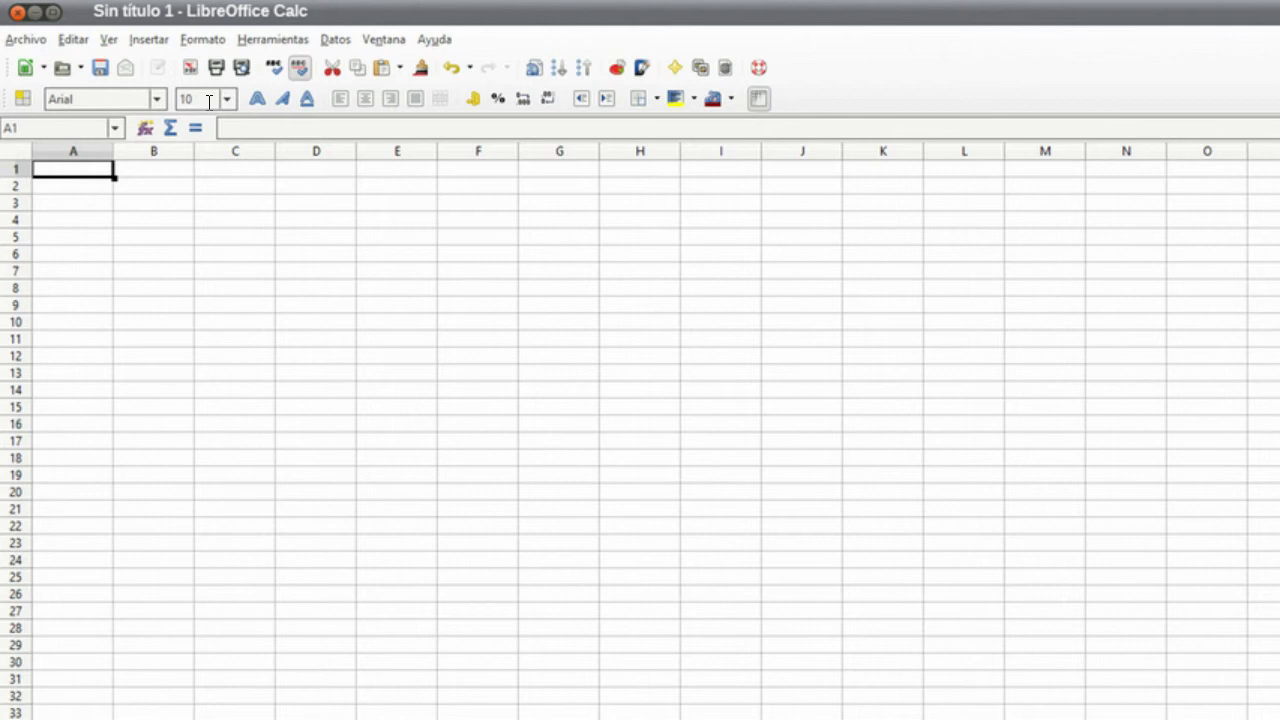
- Check the available fonts and font sizes for cell A1 without changing either
{"action": "left_click", "coordinate": [157, 97]}
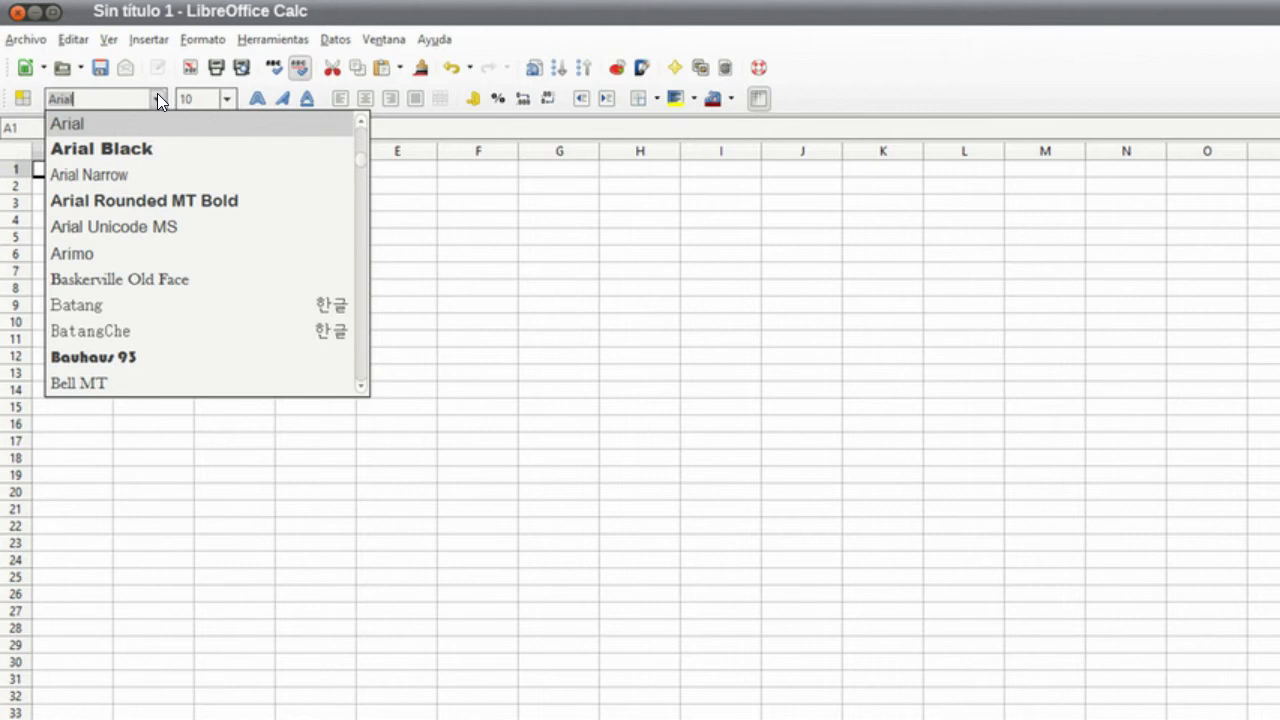
{"action": "left_click", "coordinate": [157, 97]}
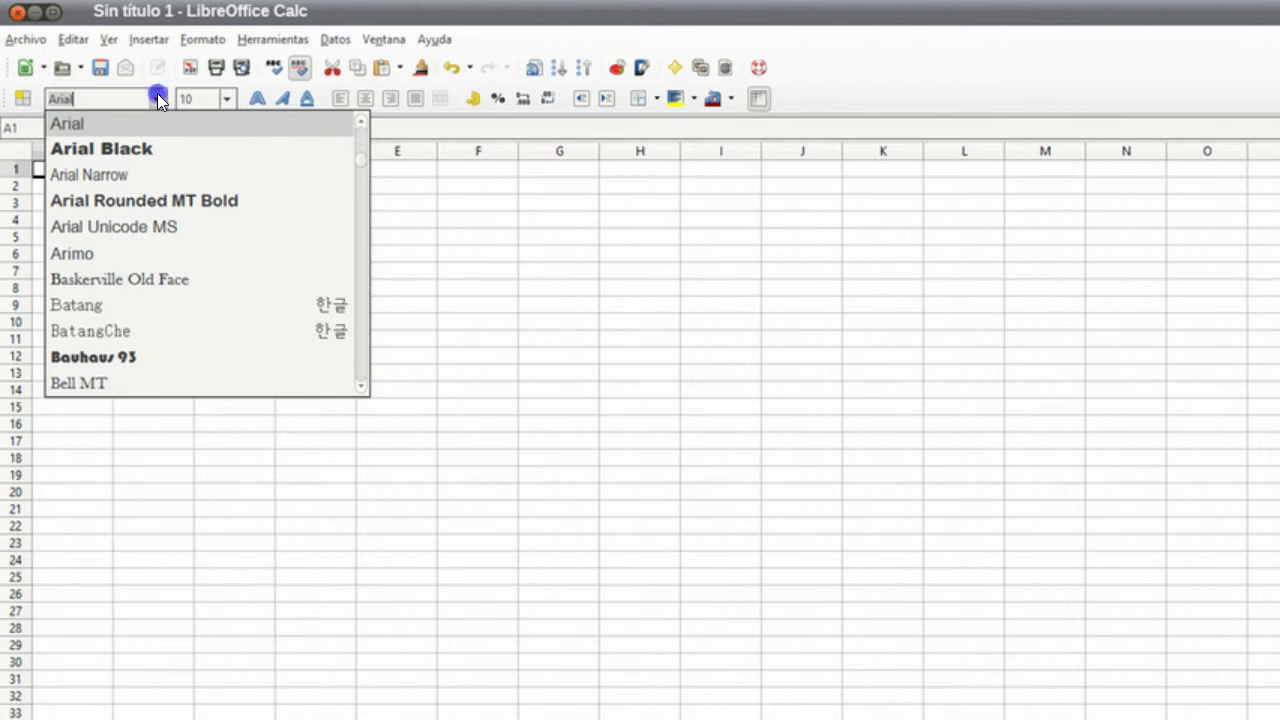
{"action": "left_click", "coordinate": [227, 99]}
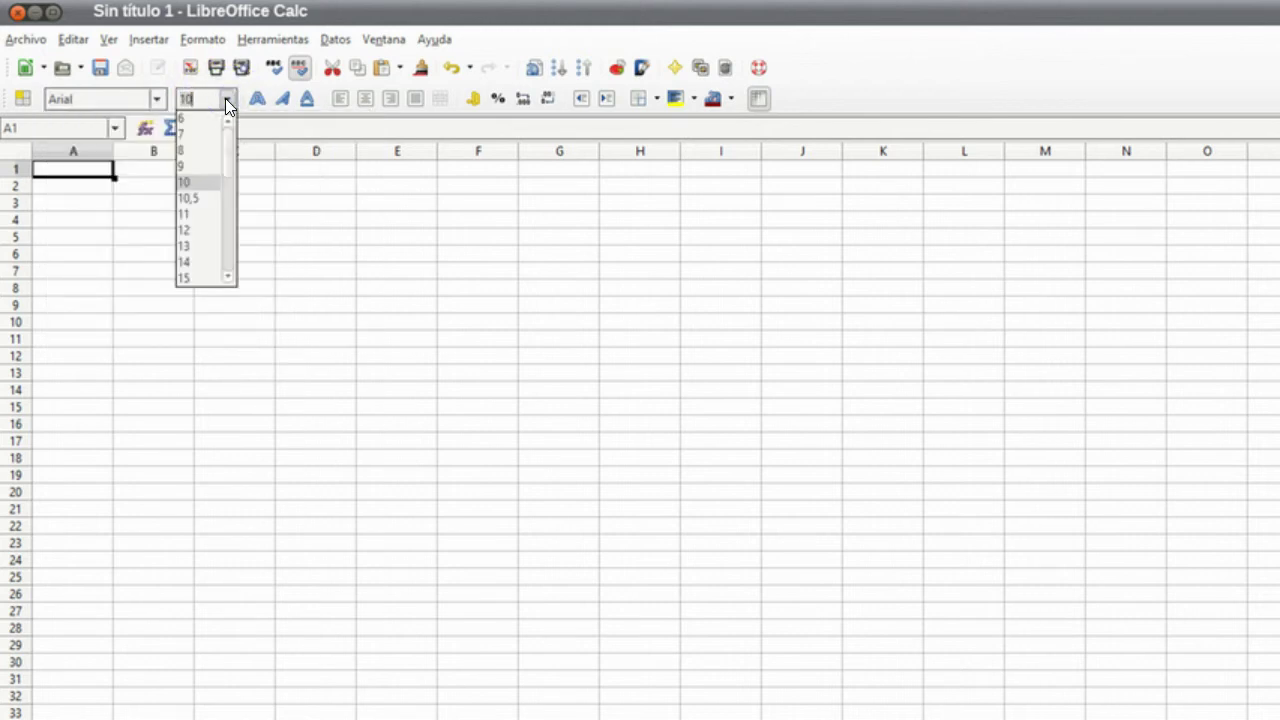
{"action": "left_click", "coordinate": [225, 98]}
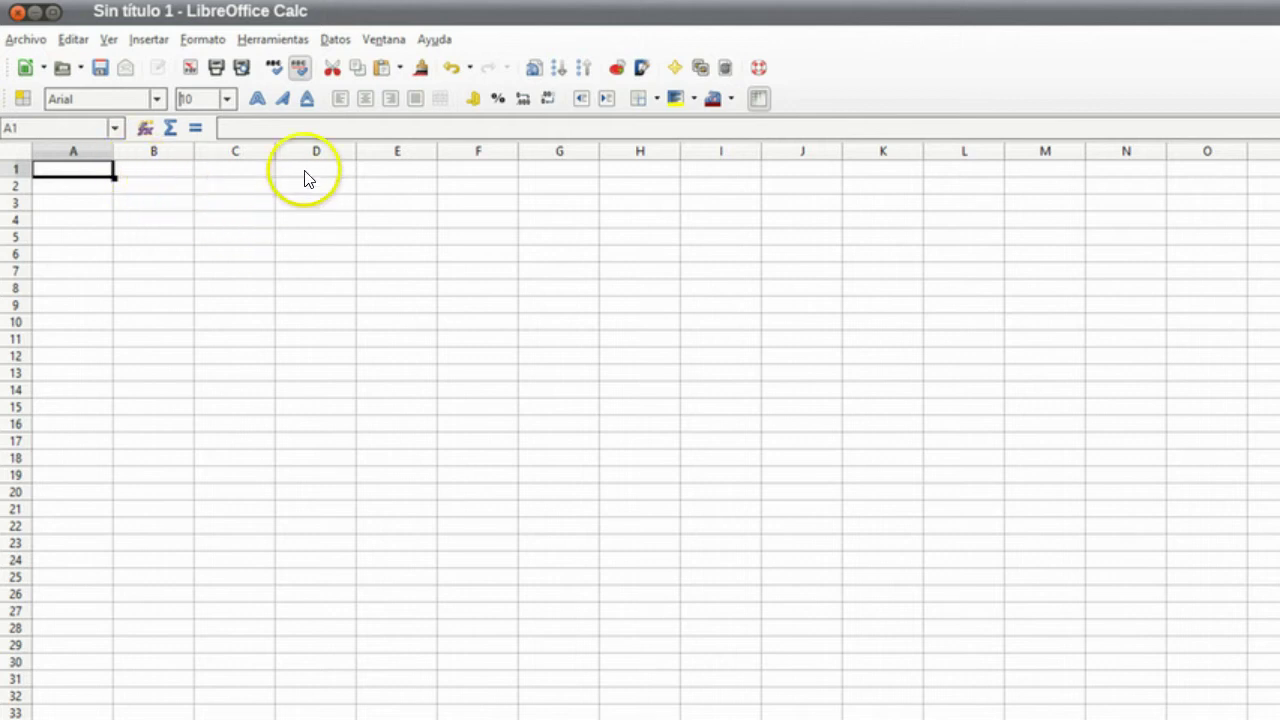
- Select cells D6, D7, A1 and A3 in turn to check their references, ending on cell A1
{"action": "left_click", "coordinate": [308, 257]}
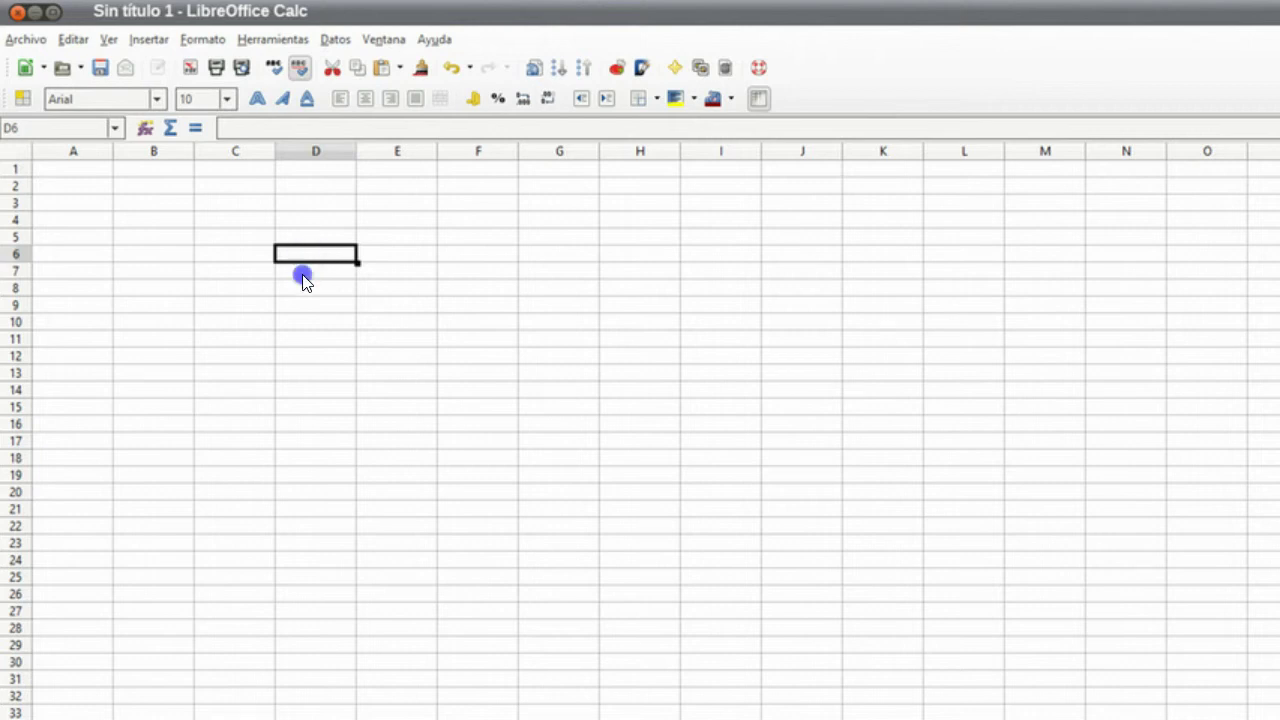
{"action": "left_click", "coordinate": [303, 276]}
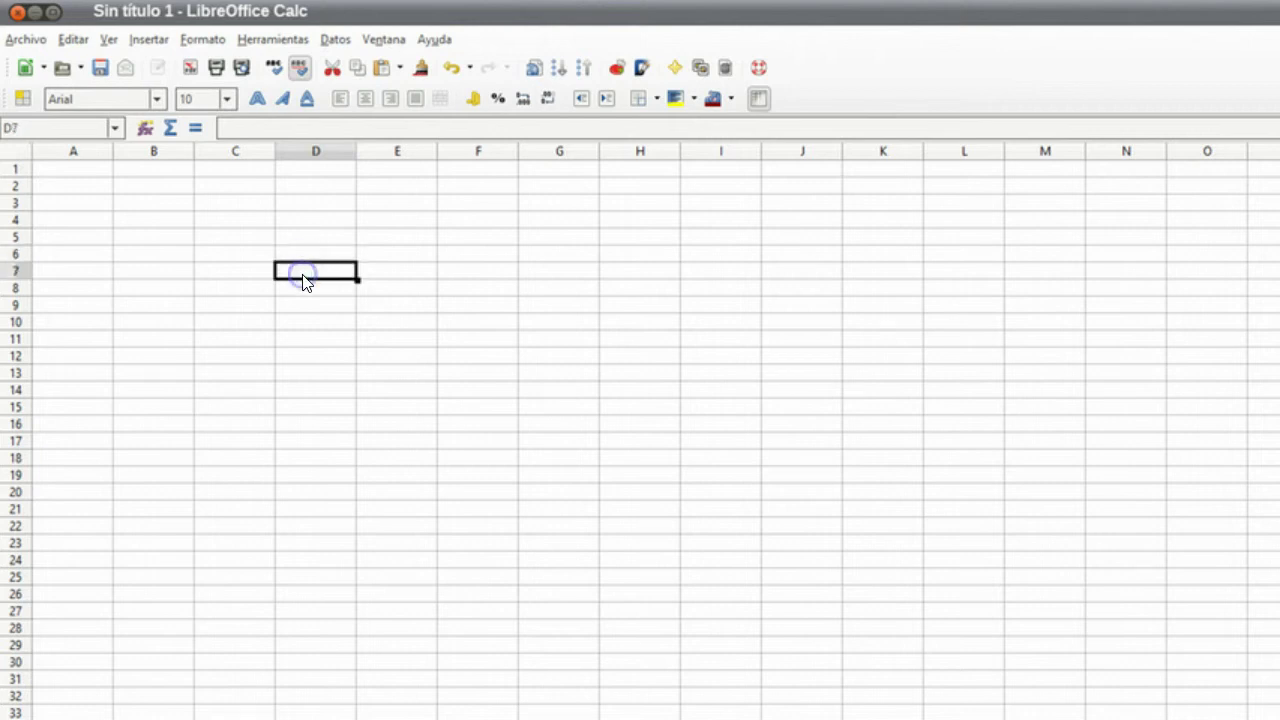
{"action": "left_click", "coordinate": [87, 172]}
{"action": "left_click", "coordinate": [92, 202]}
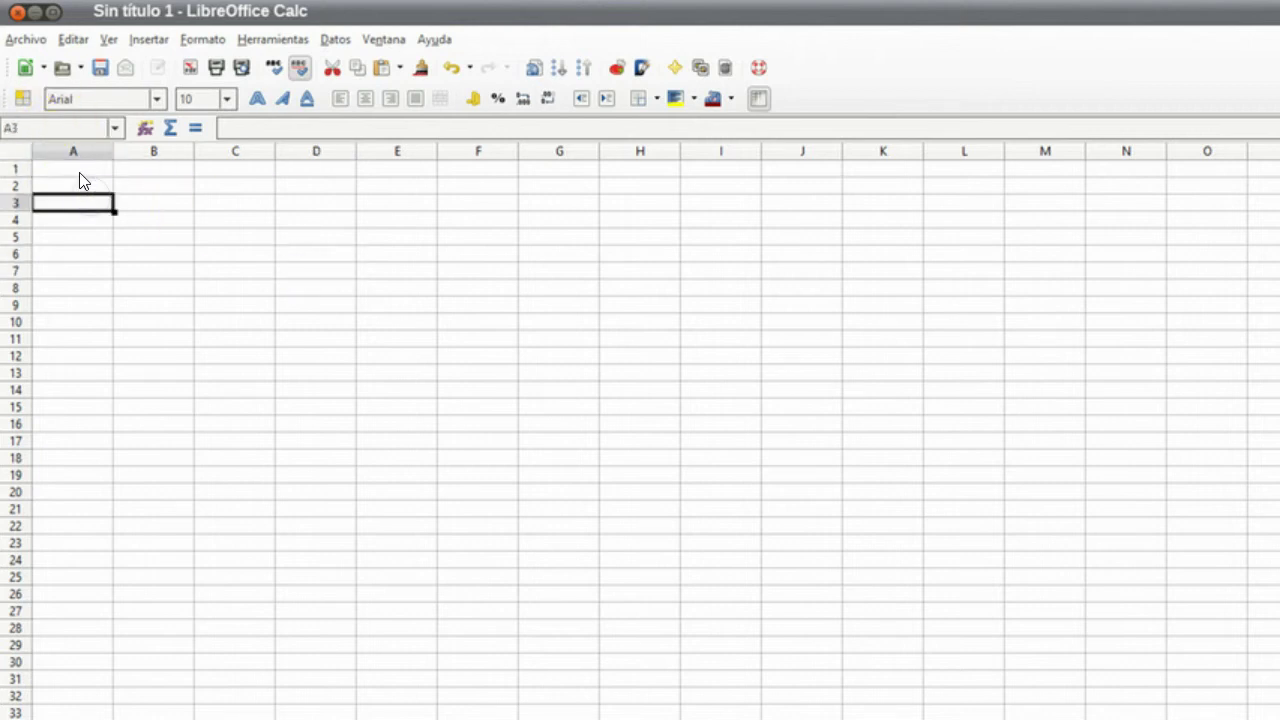
{"action": "left_click", "coordinate": [79, 172]}
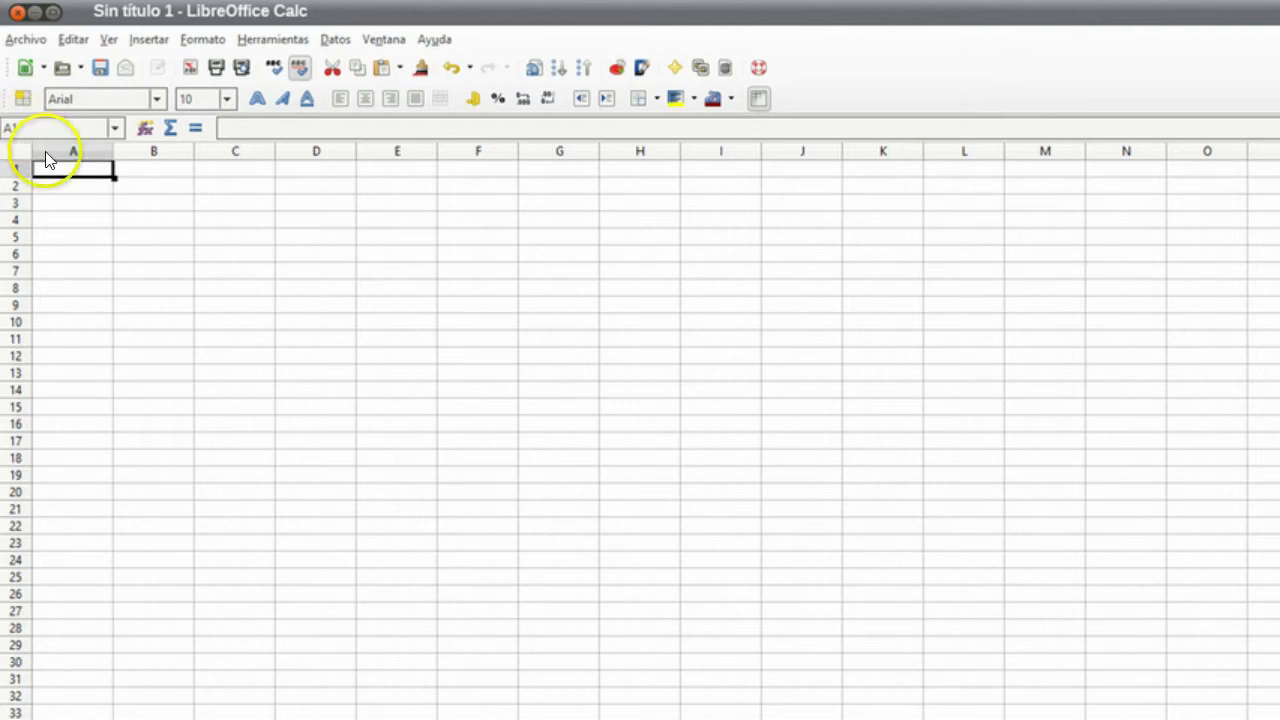
- Select cells B3, K22 and A1 in turn to check how the cell reference changes
{"action": "left_click", "coordinate": [163, 207]}
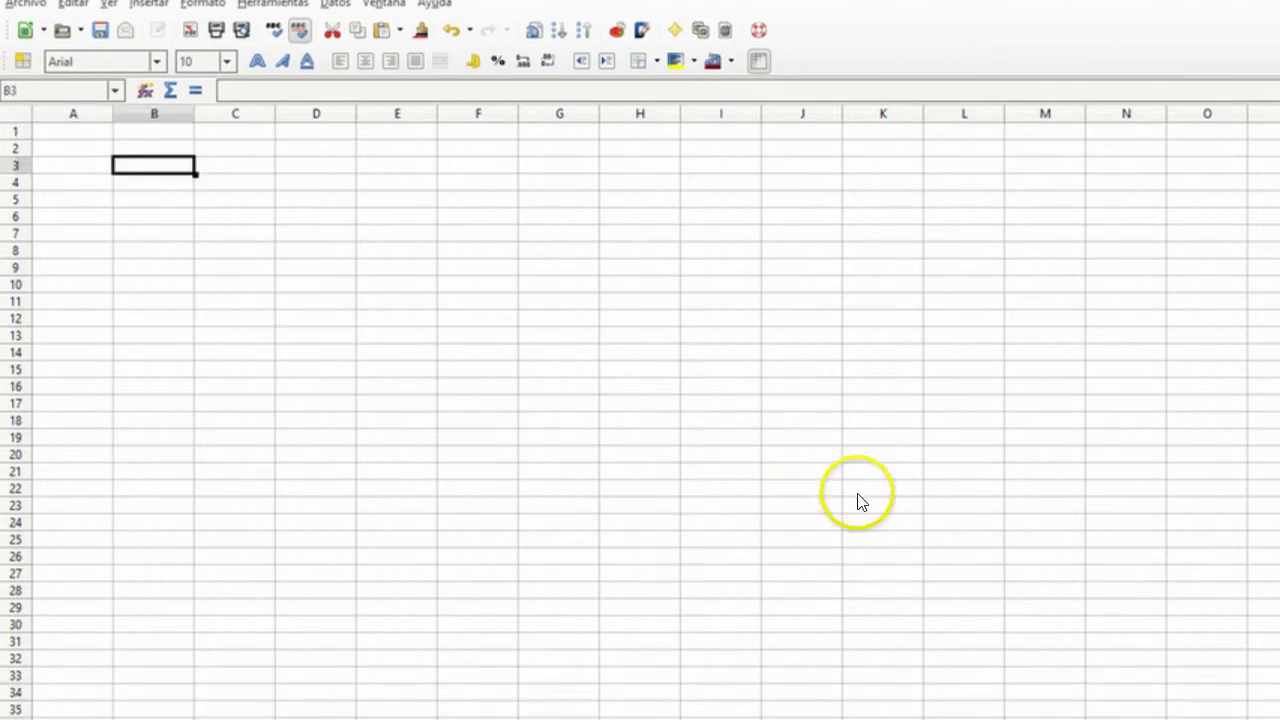
{"action": "left_click", "coordinate": [858, 531]}
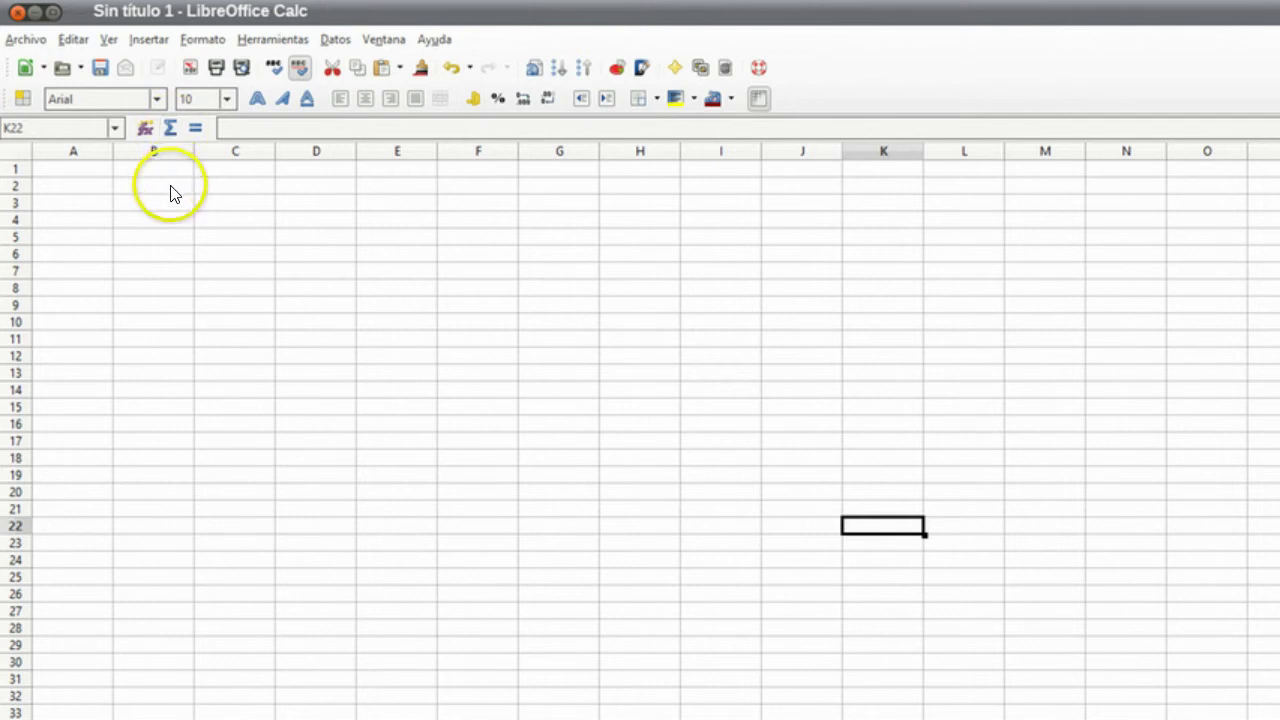
{"action": "left_click", "coordinate": [74, 166]}
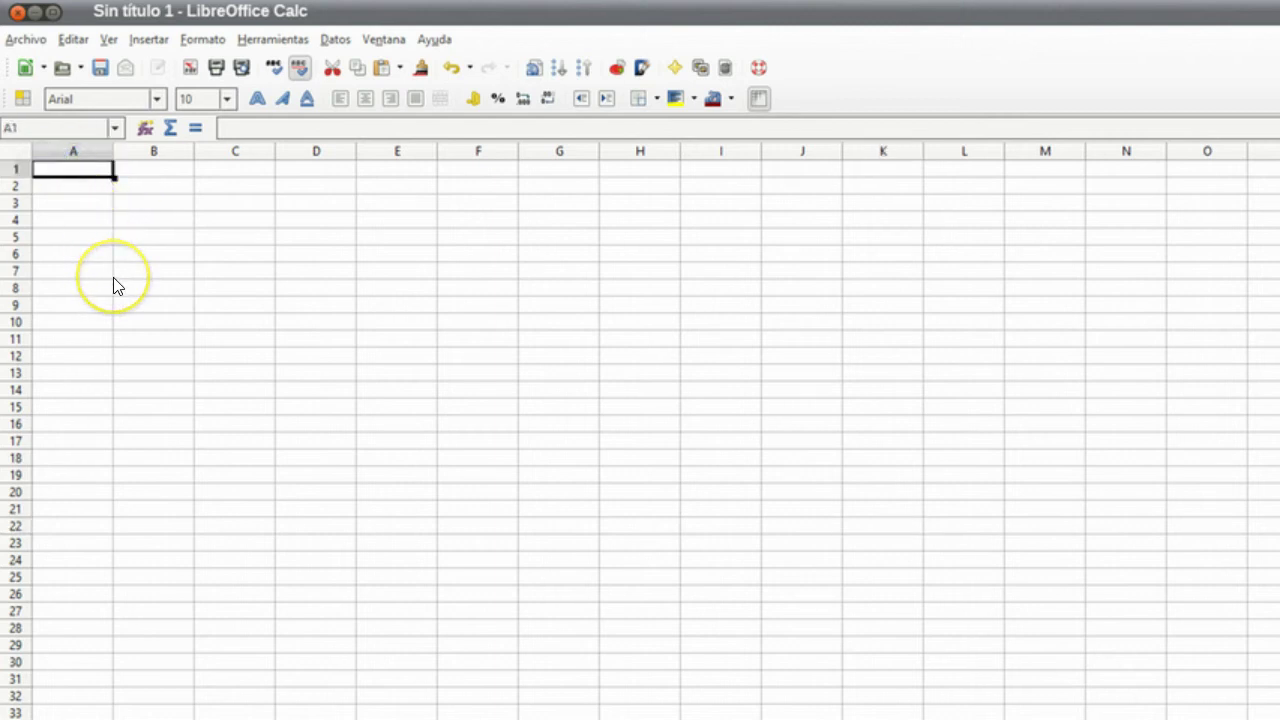
- Enter 33 in cell A1 and 45 in cell A2, finishing with cell A3 selected
{"action": "type", "text": "33"}
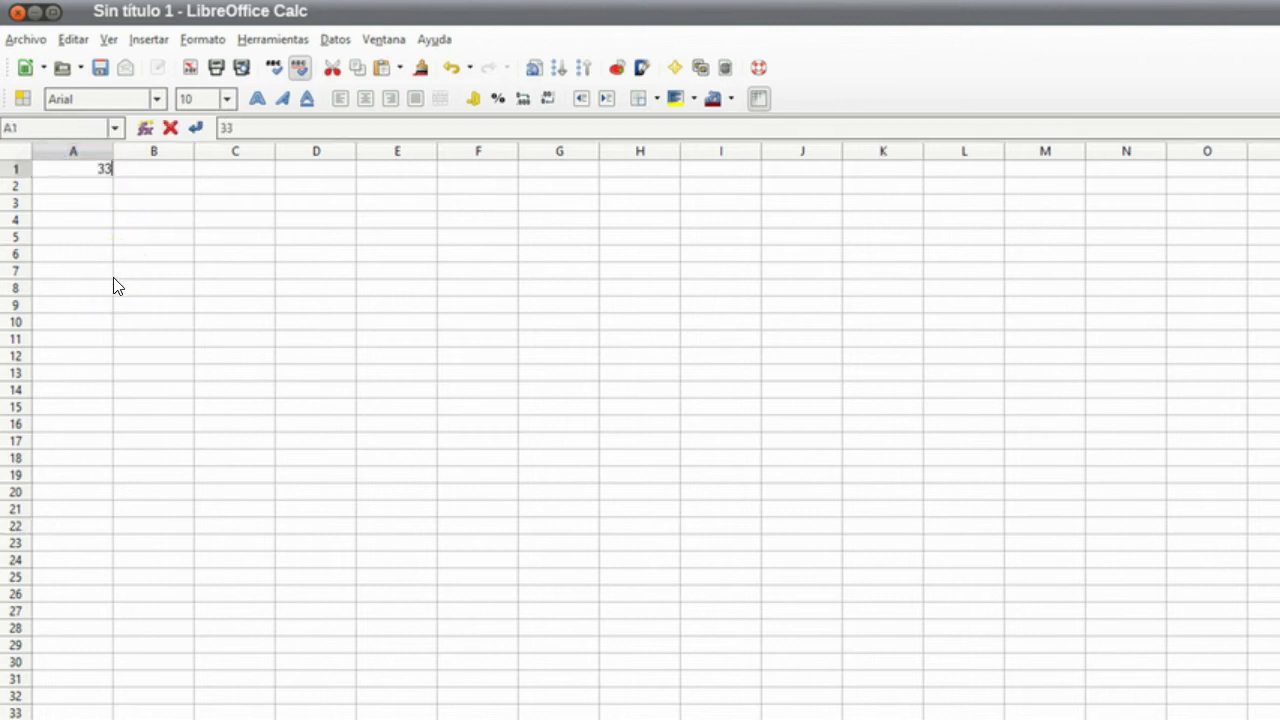
{"action": "left_click", "coordinate": [81, 189]}
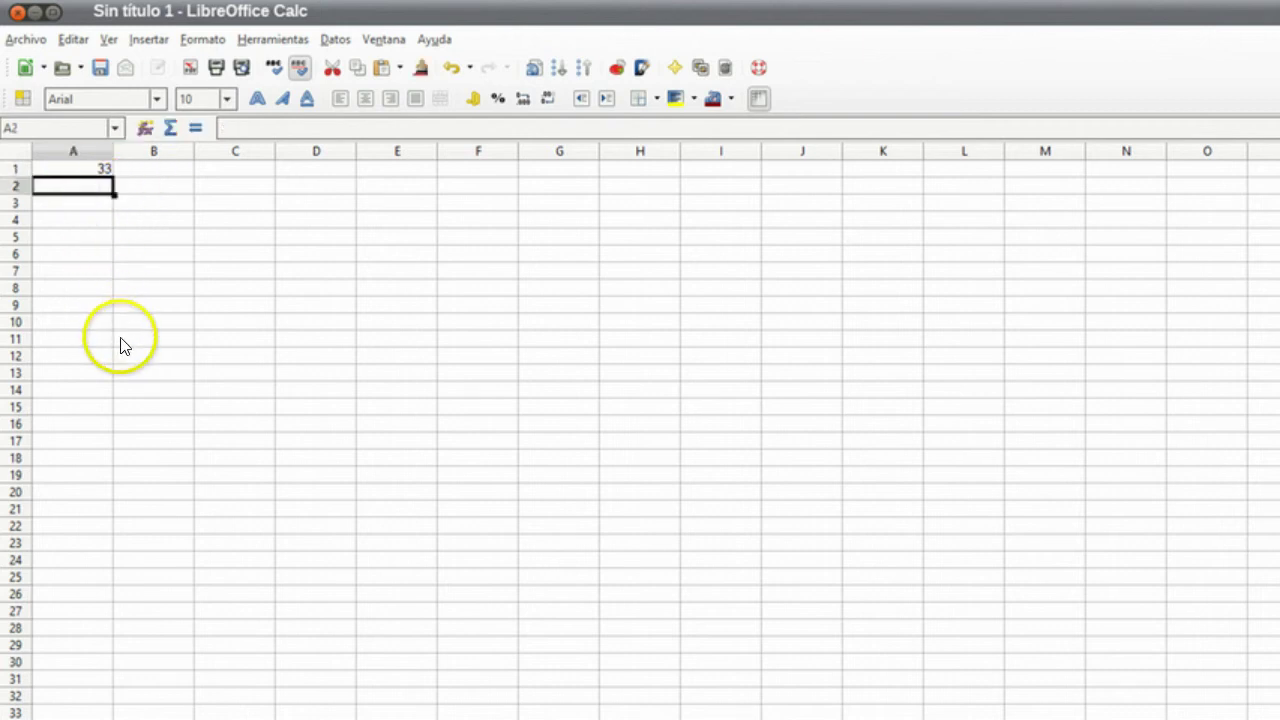
{"action": "type", "text": "45"}
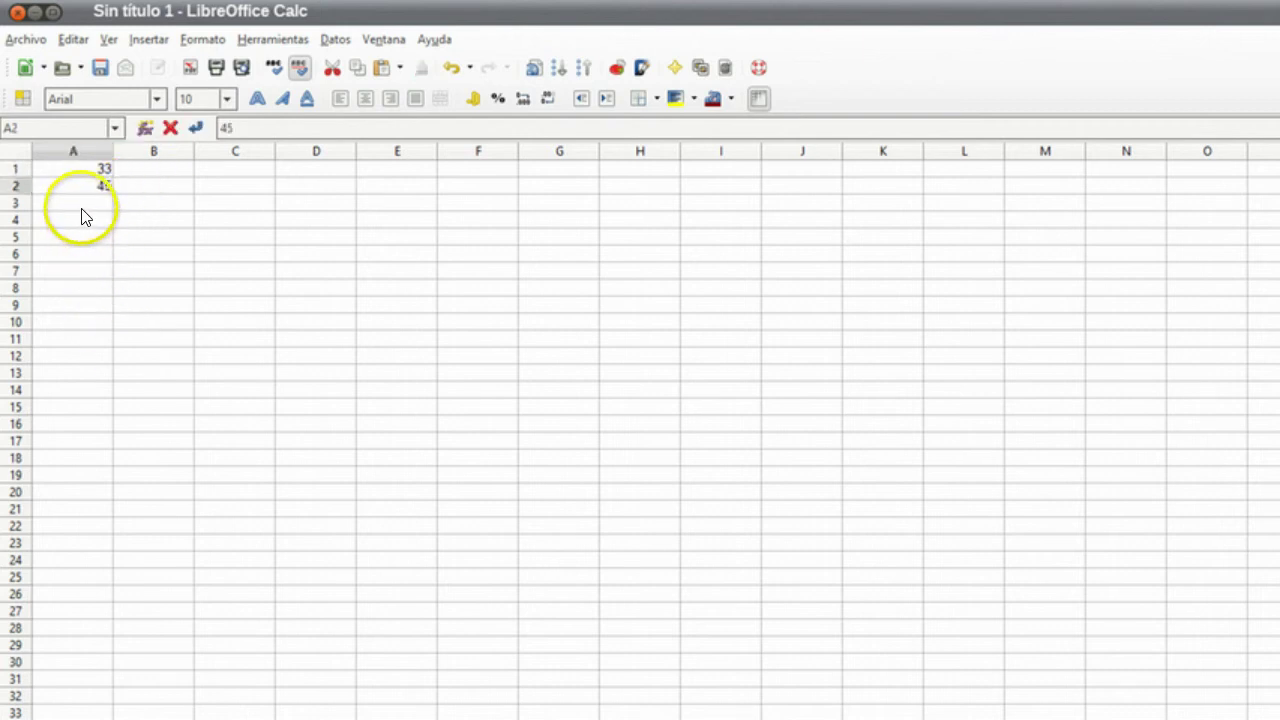
{"action": "left_click", "coordinate": [80, 205]}
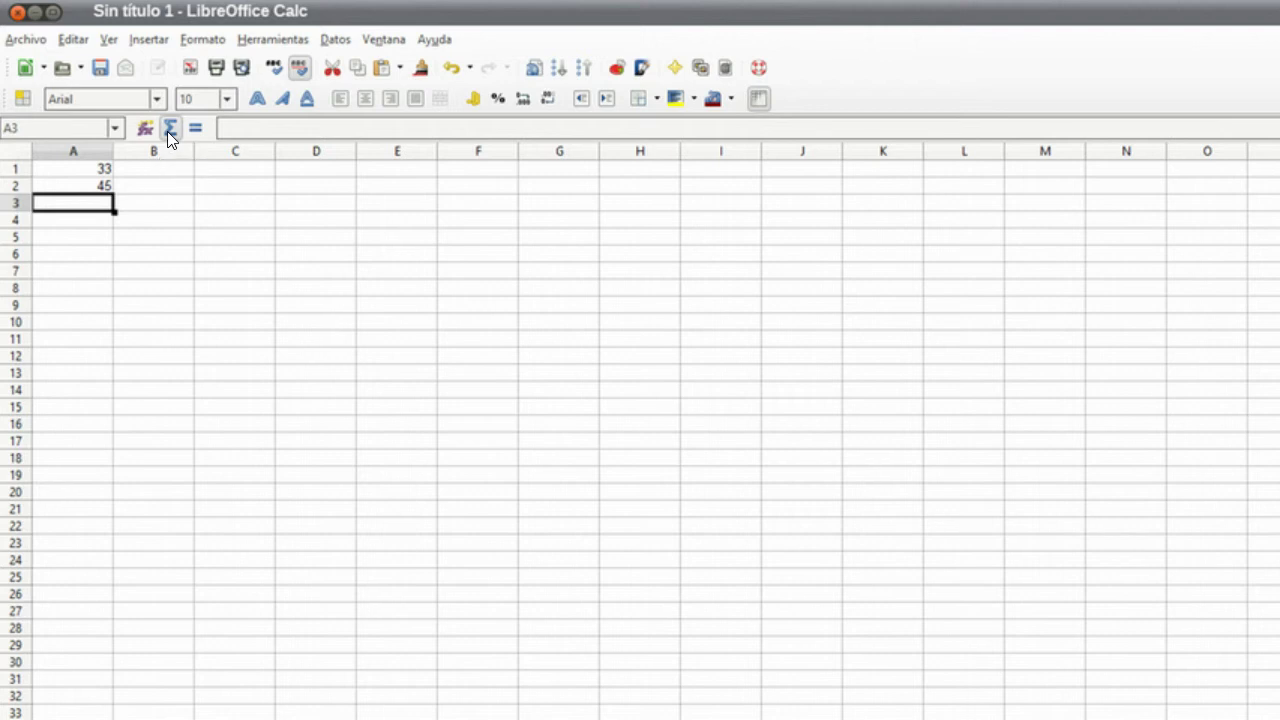
- Insert a SUMA formula in cell A3 that adds the range A1:A2
{"action": "left_click", "coordinate": [170, 128]}
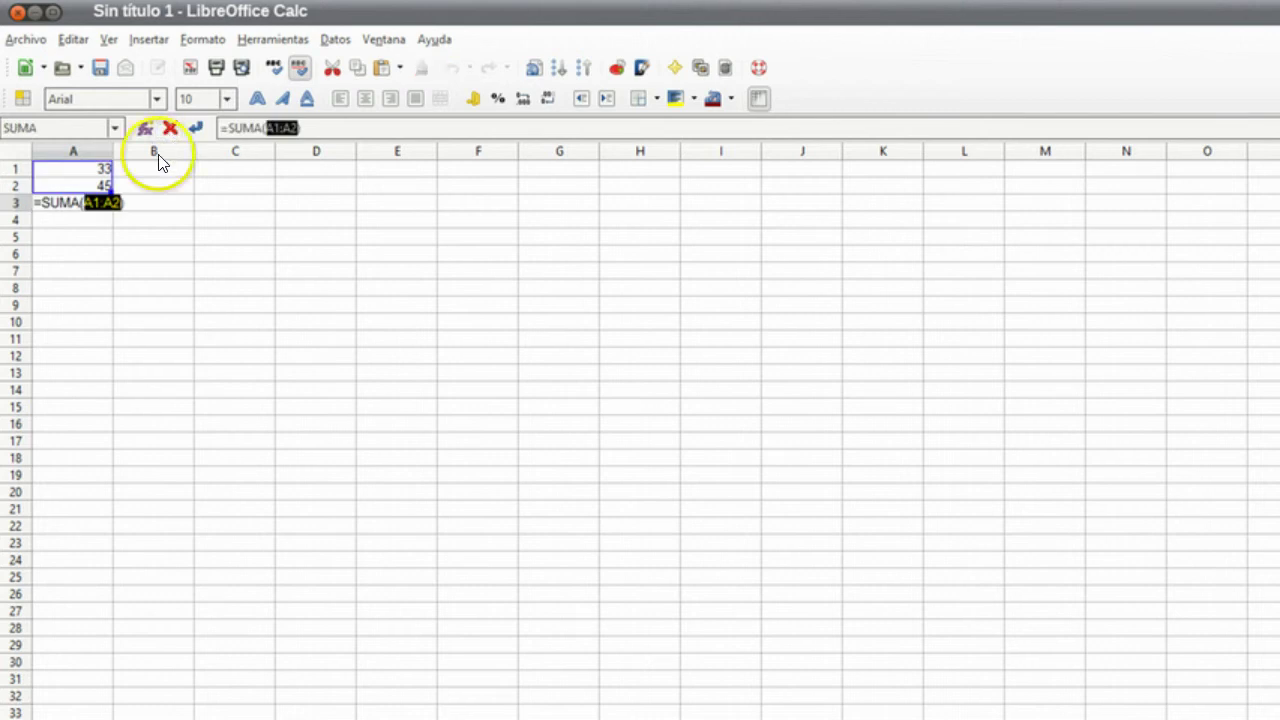
{"action": "left_click", "coordinate": [99, 221]}
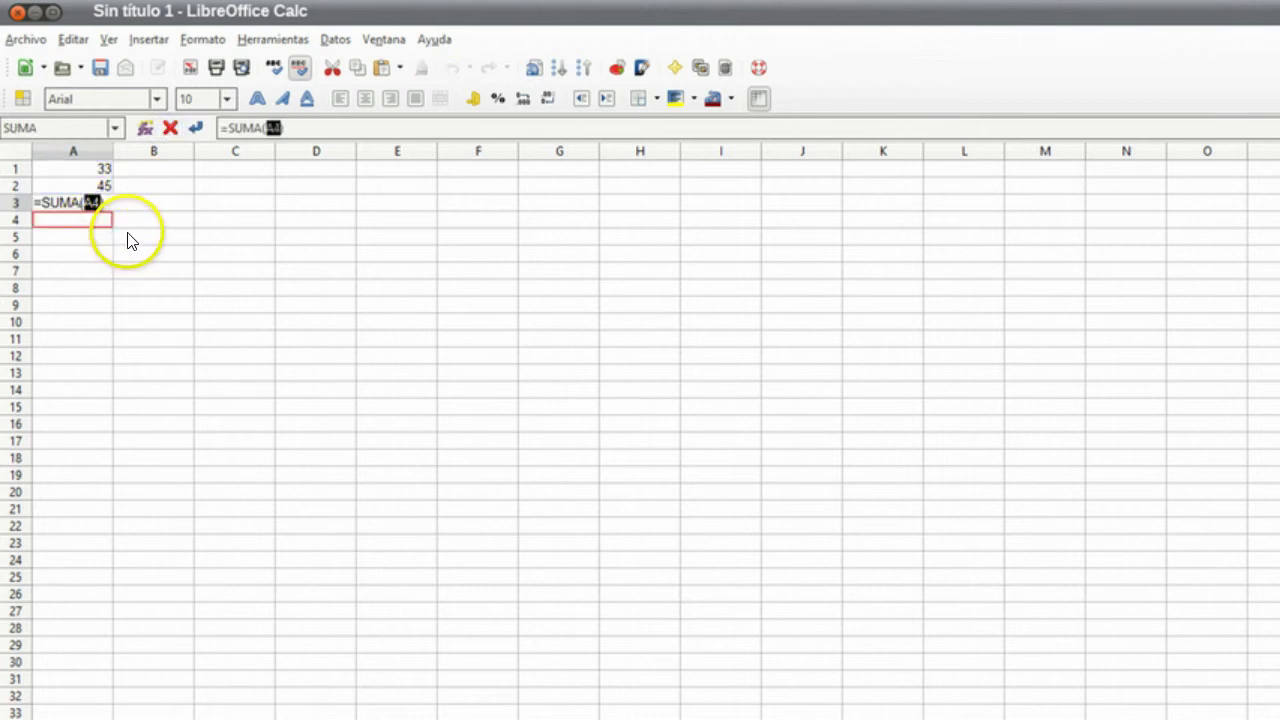
{"action": "left_click_drag", "start_coordinate": [77, 167], "coordinate": [83, 189]}
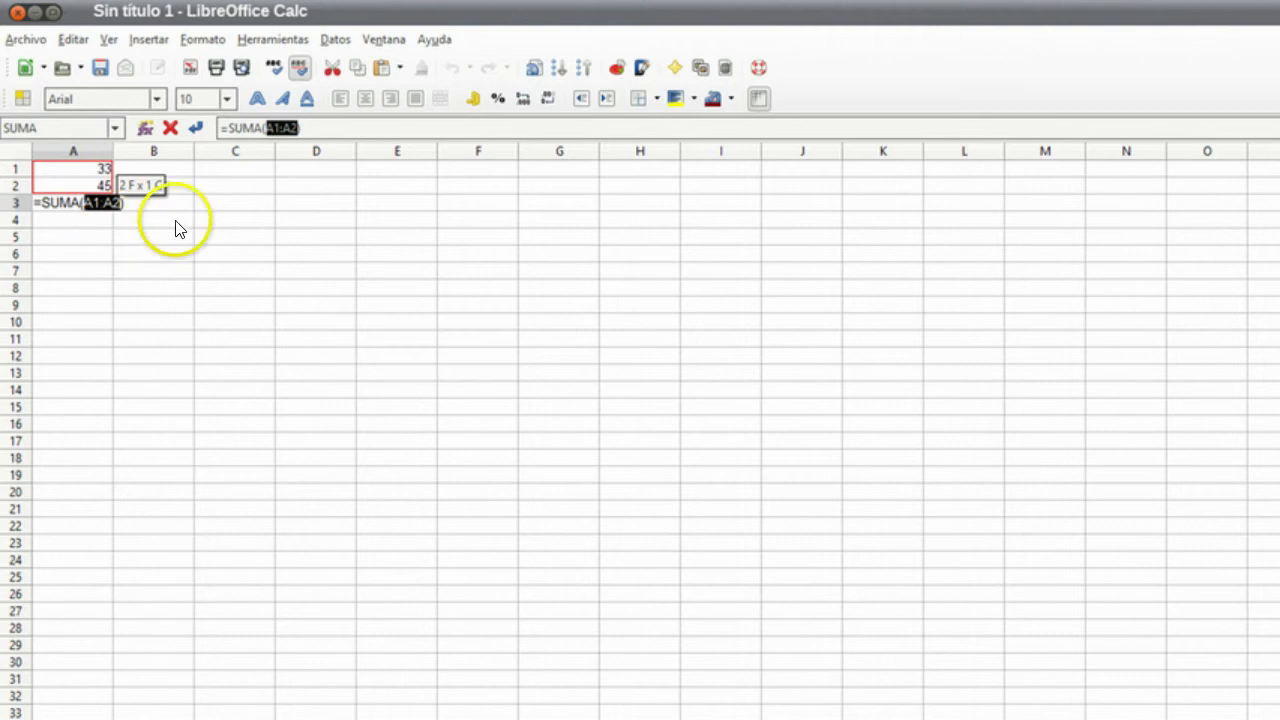
{"action": "left_click", "coordinate": [196, 129]}
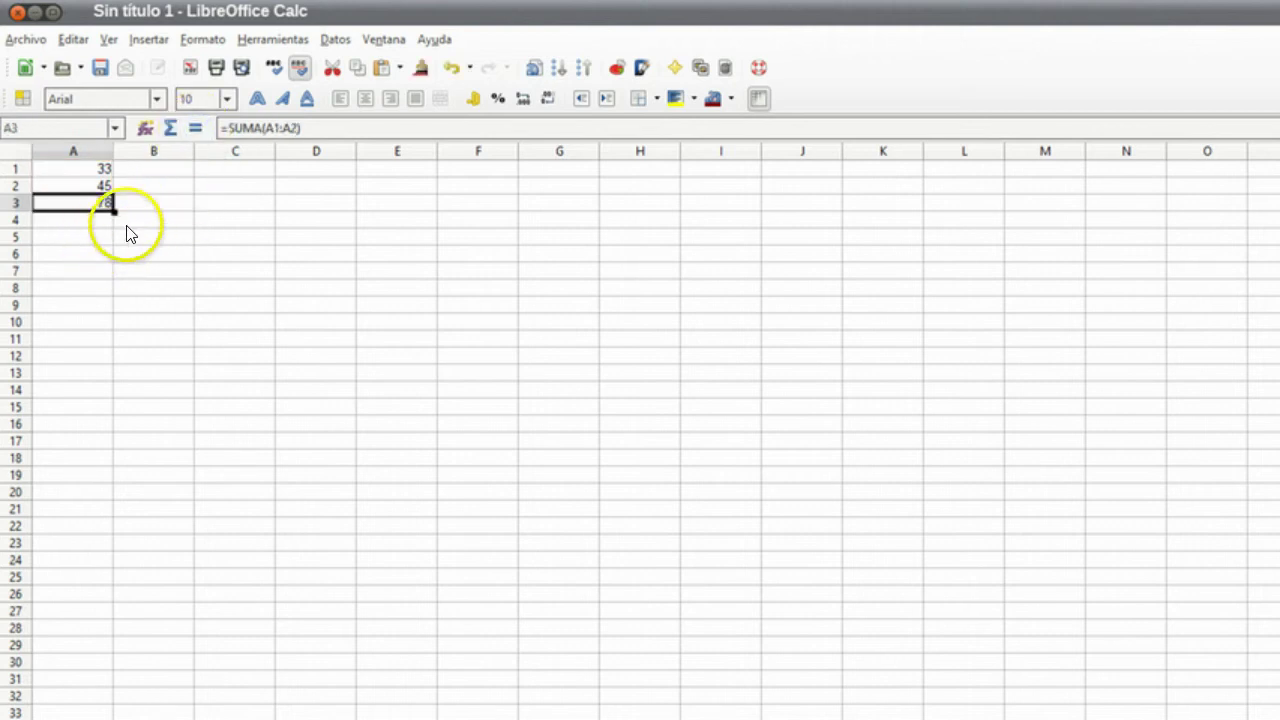
- Replace the value in cell A1 with 12 and check the sum formula in cell A3
{"action": "left_click", "coordinate": [102, 168]}
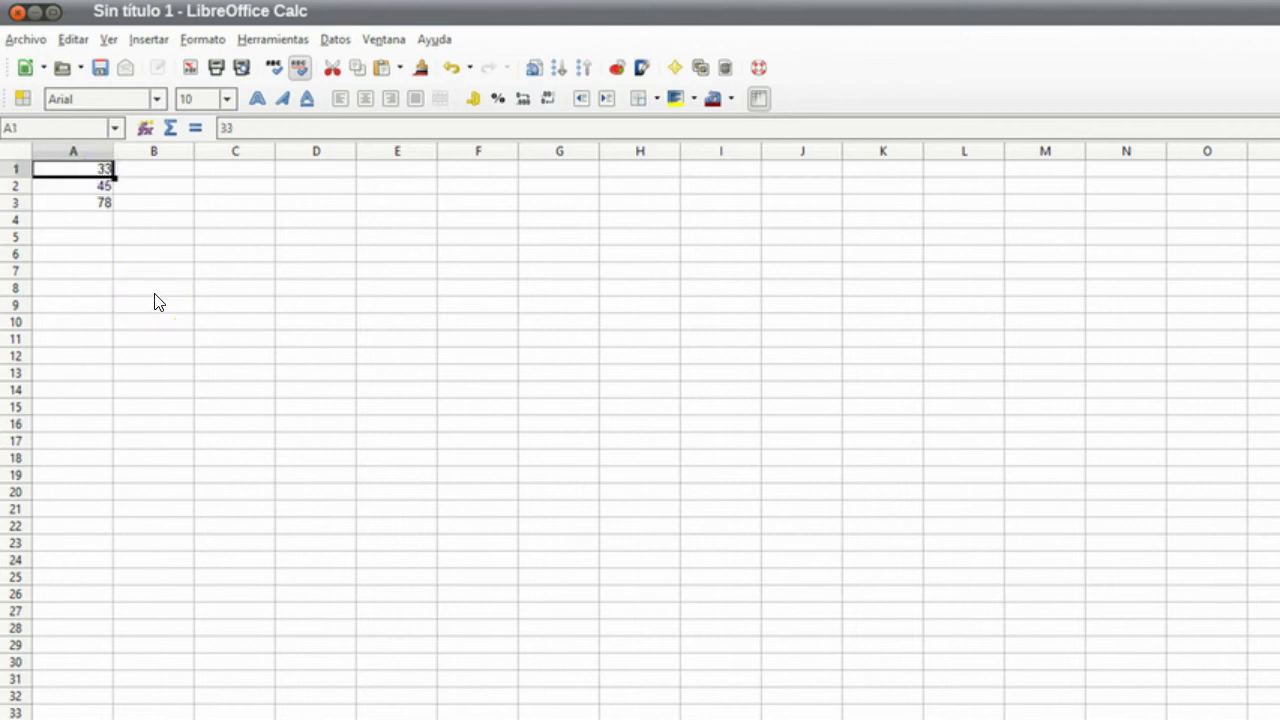
{"action": "type", "text": "1"}
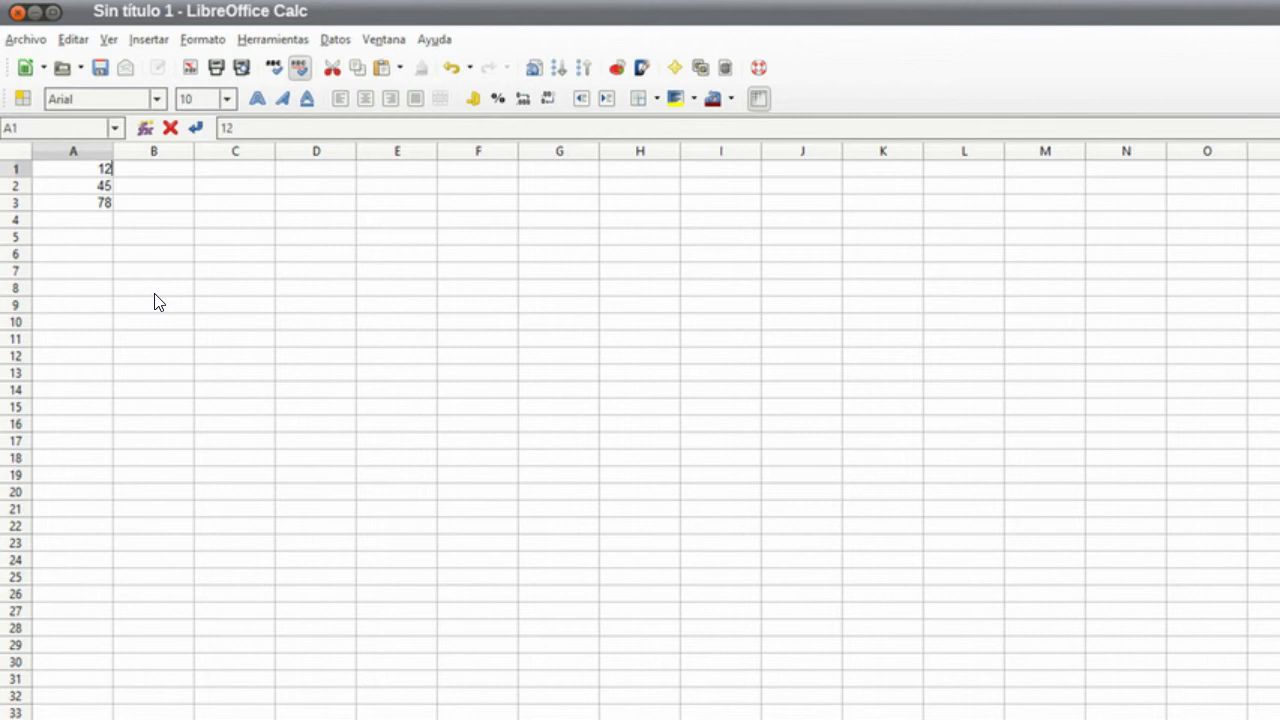
{"action": "type", "text": "2"}
{"action": "key", "text": "Return"}
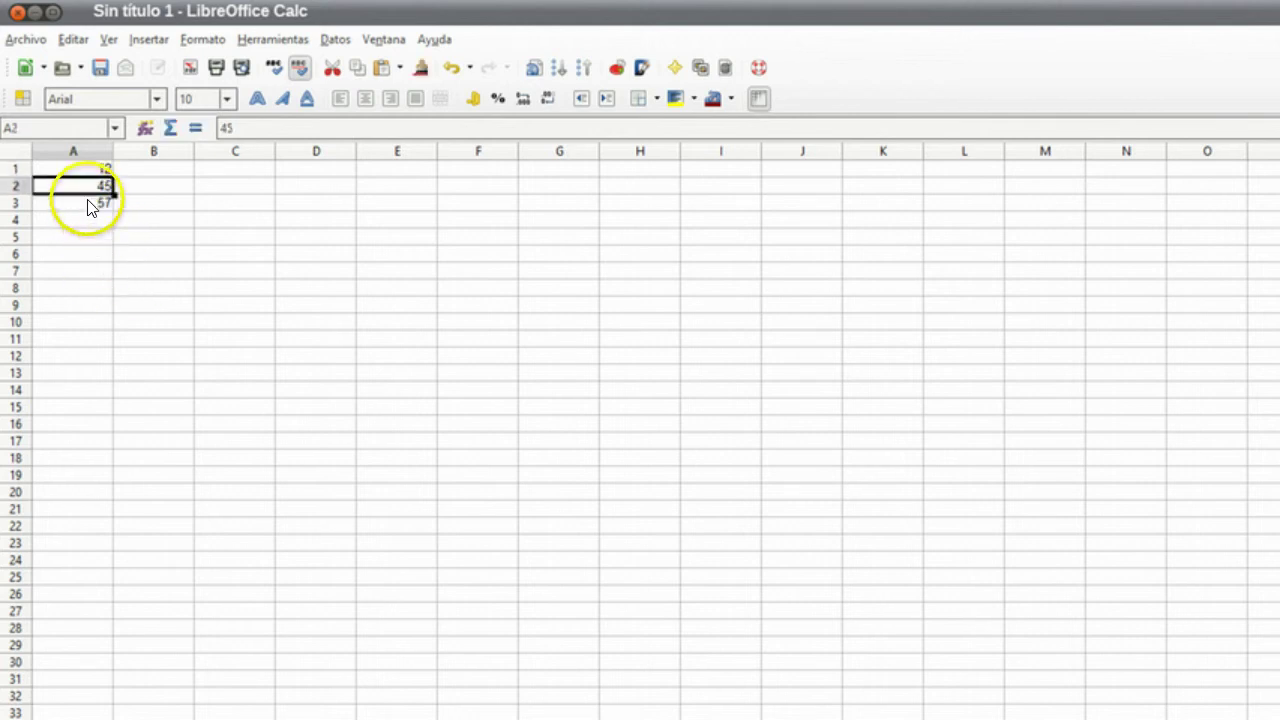
{"action": "left_click", "coordinate": [94, 202]}
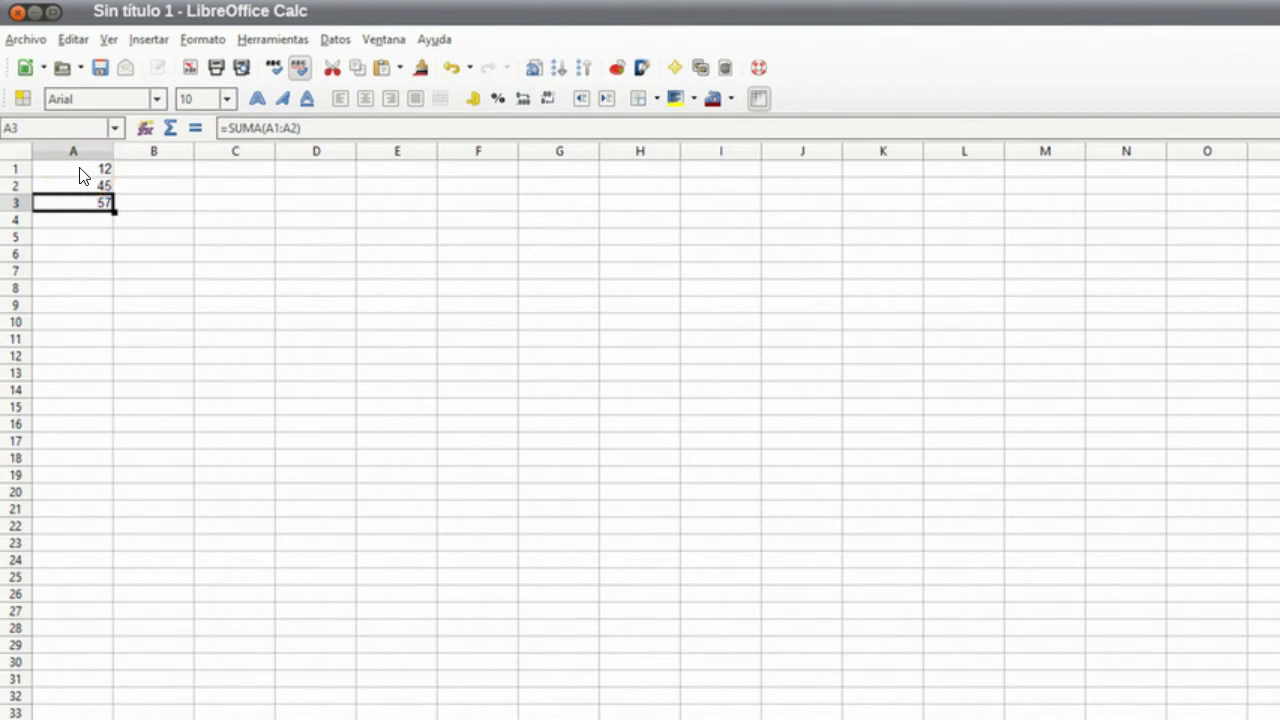
- Clear the contents of cell A3, keeping the default selection of content types to delete
{"action": "left_click", "coordinate": [79, 202]}
{"action": "right_click", "coordinate": [79, 202]}
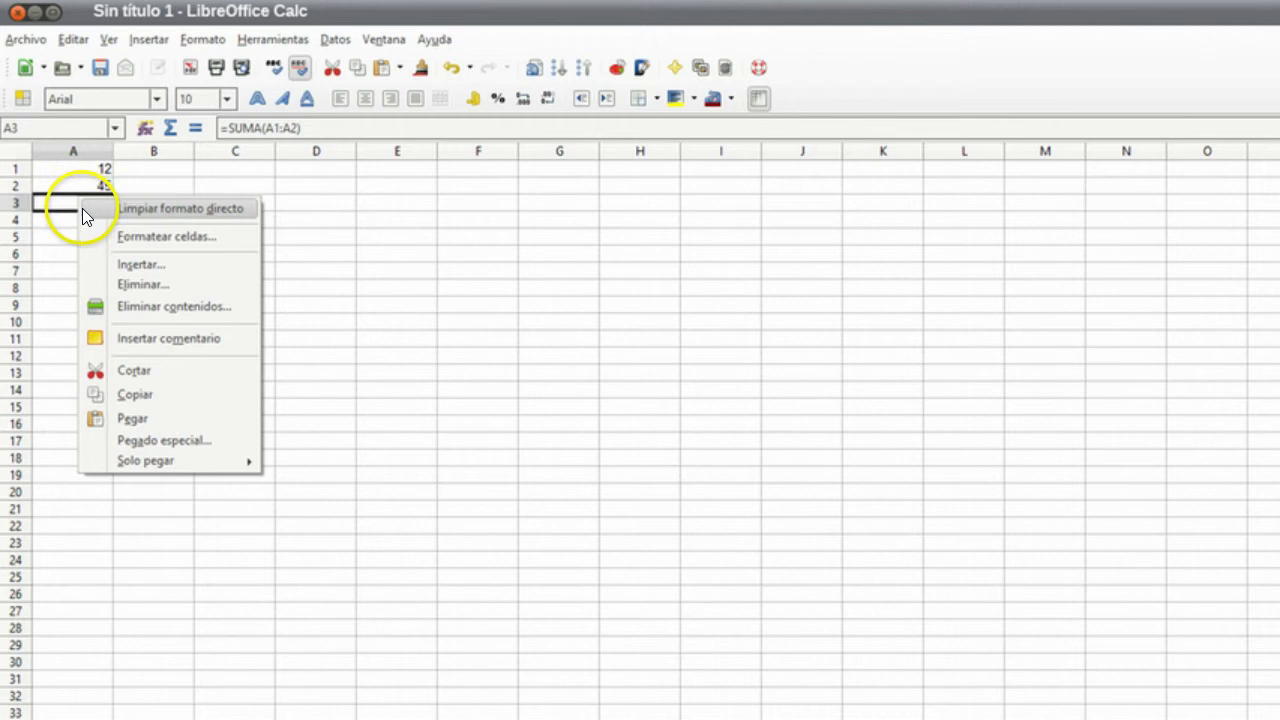
{"action": "left_click", "coordinate": [114, 214]}
{"action": "left_click", "coordinate": [64, 205]}
{"action": "right_click", "coordinate": [64, 205]}
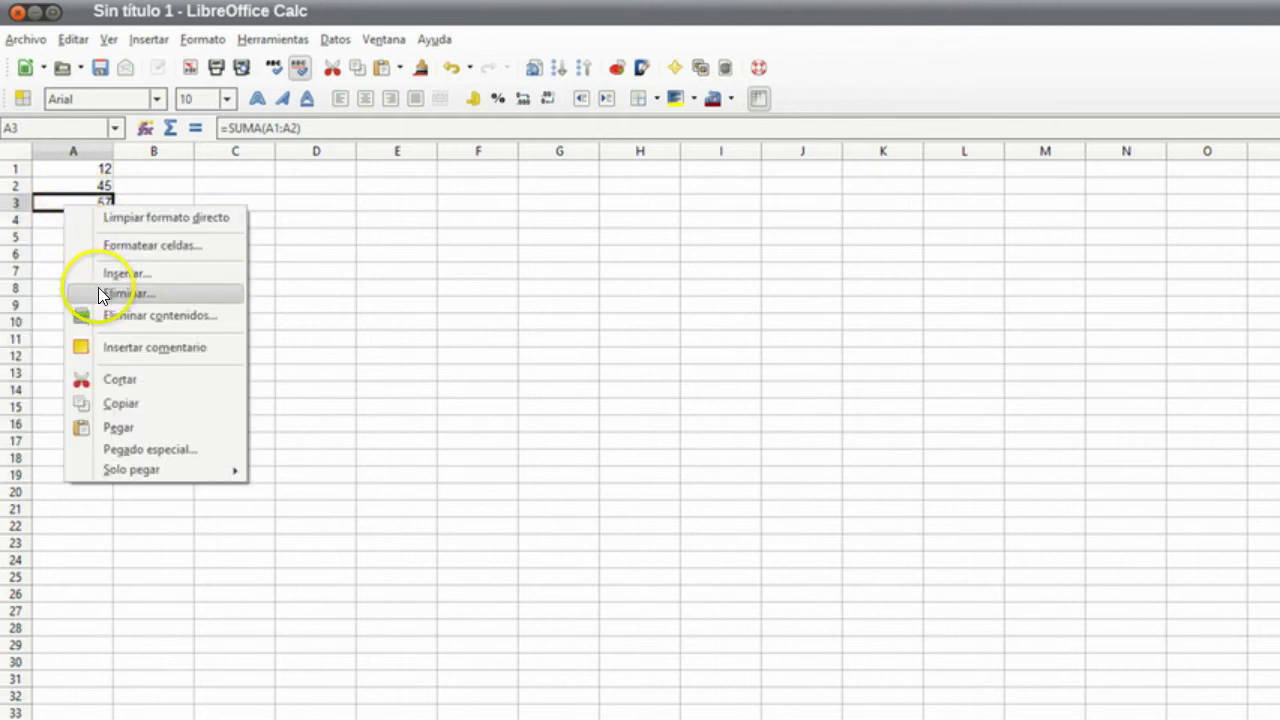
{"action": "left_click", "coordinate": [109, 316]}
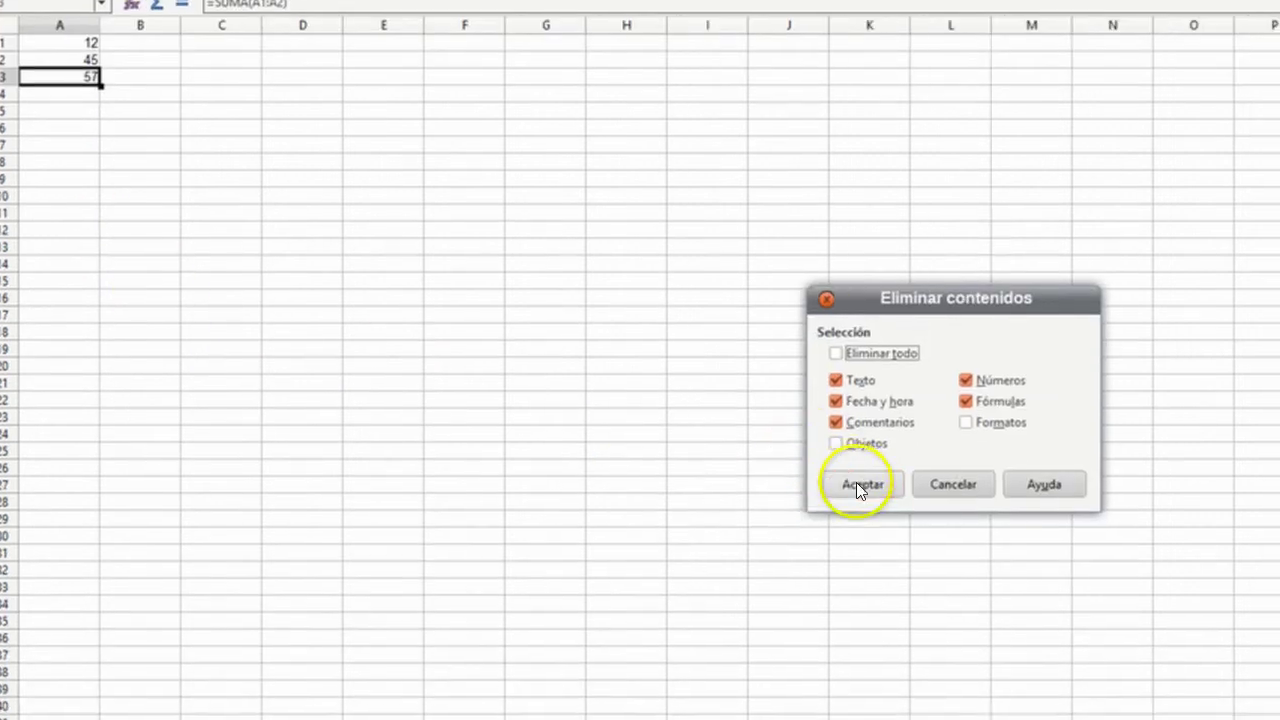
{"action": "left_click", "coordinate": [856, 482]}
- Clear the contents of cells A2 and A1 one after the other with the default content types
{"action": "left_click", "coordinate": [56, 59]}
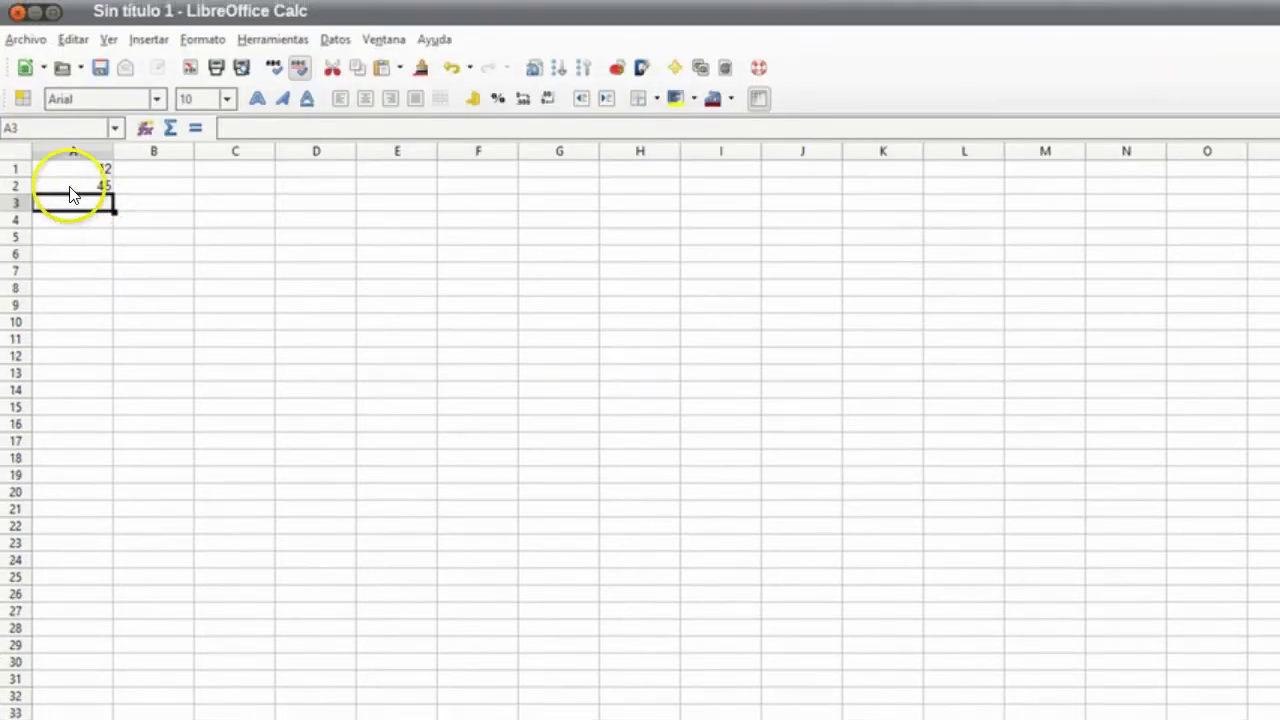
{"action": "right_click", "coordinate": [56, 59]}
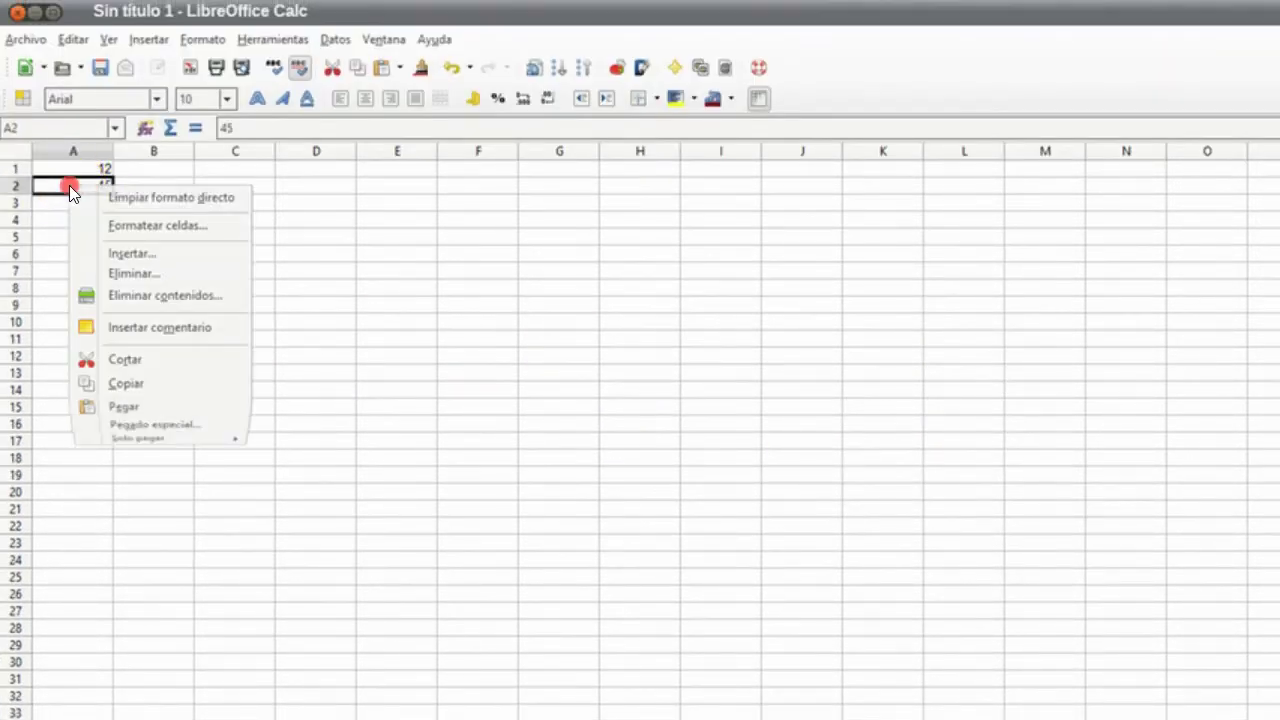
{"action": "left_click", "coordinate": [112, 297]}
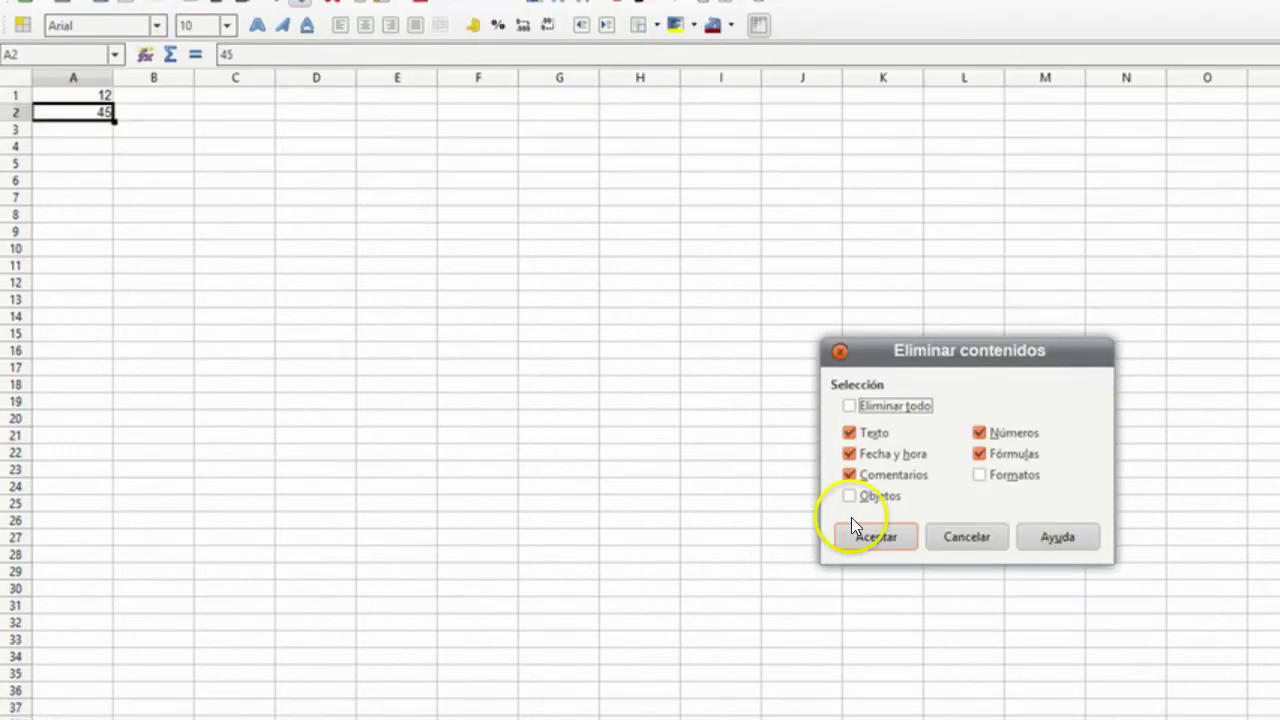
{"action": "left_click", "coordinate": [859, 606]}
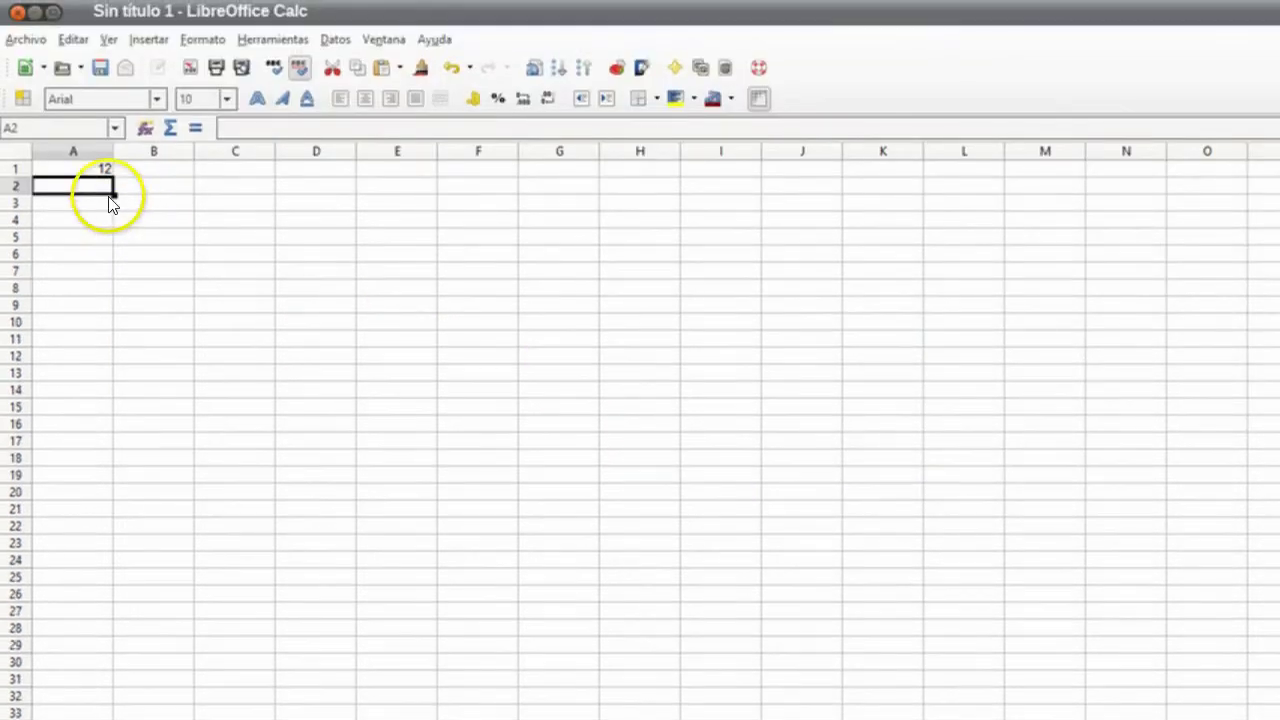
{"action": "right_click", "coordinate": [75, 43]}
{"action": "left_click", "coordinate": [115, 282]}
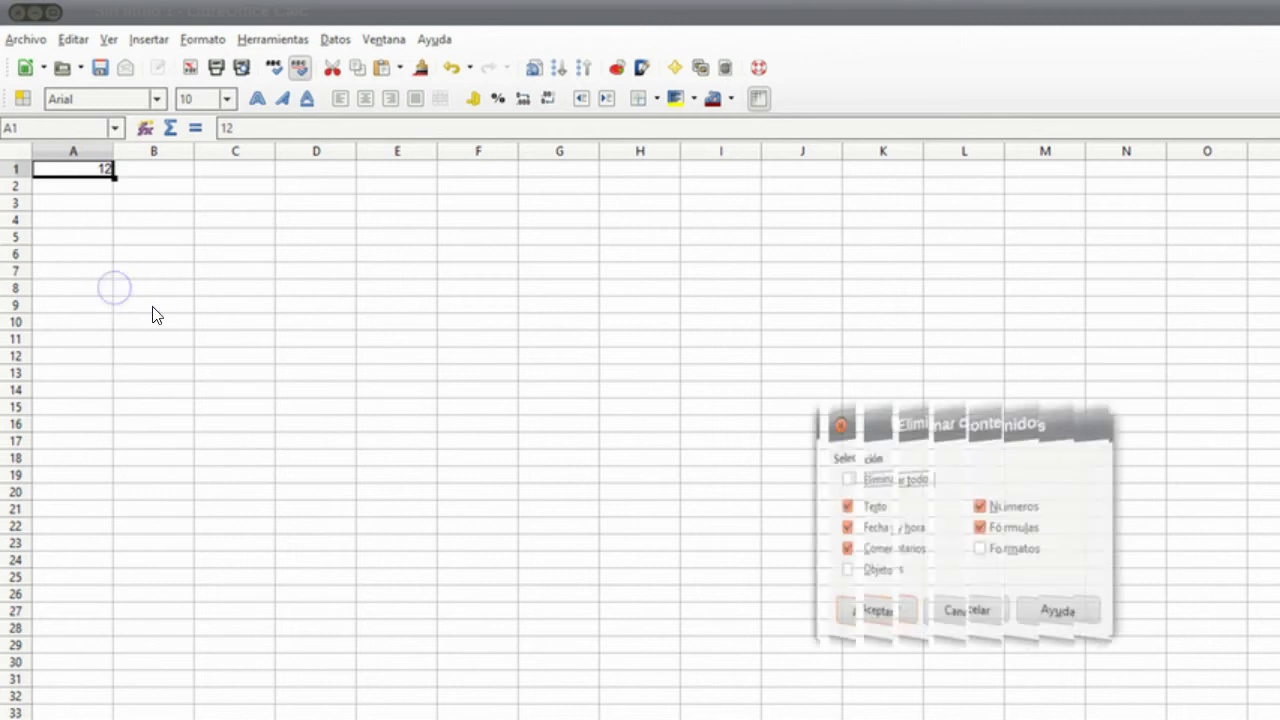
{"action": "left_click", "coordinate": [860, 537]}
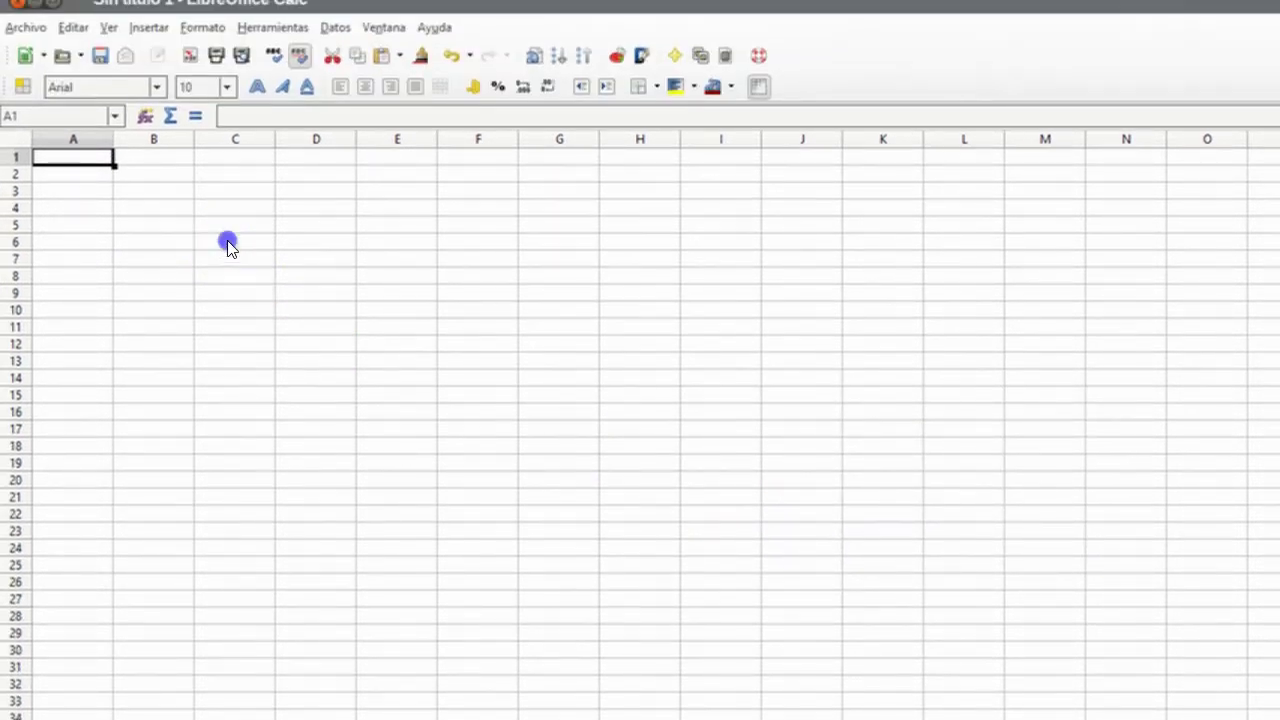
- Insert a SUMA formula in cell E6 that adds the range C6:D6
{"action": "left_click", "coordinate": [229, 236]}
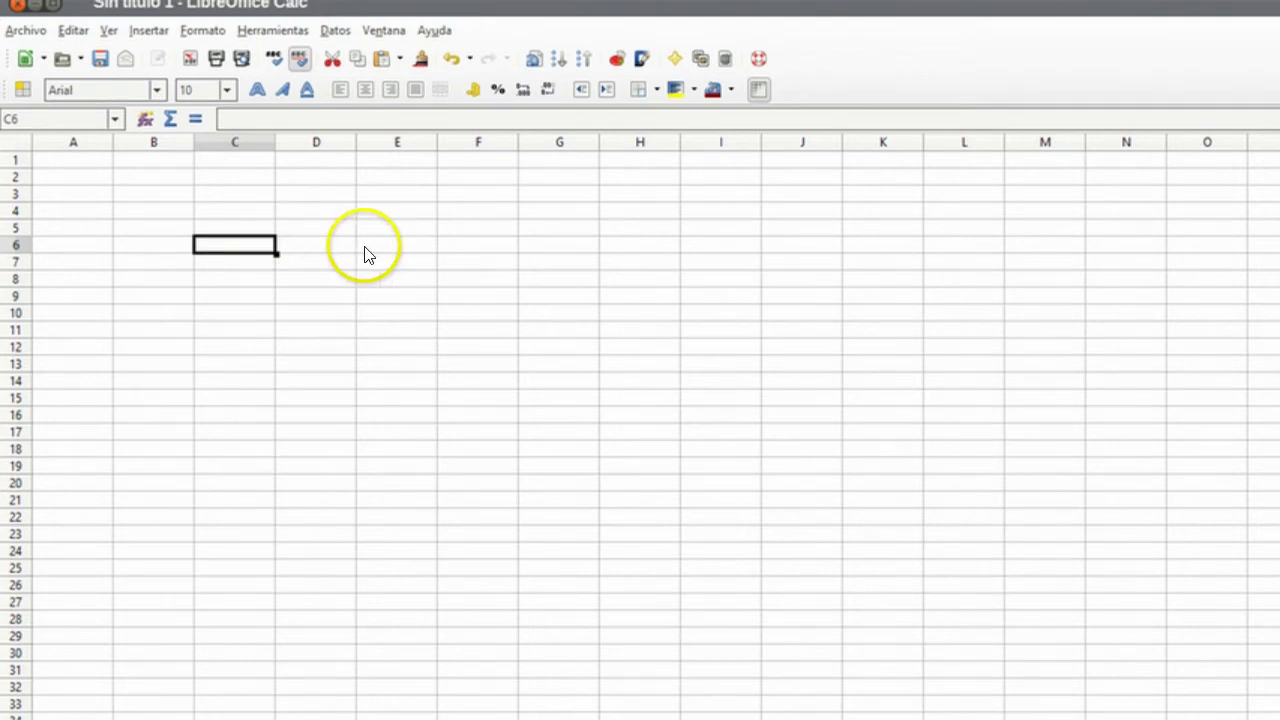
{"action": "left_click", "coordinate": [396, 246]}
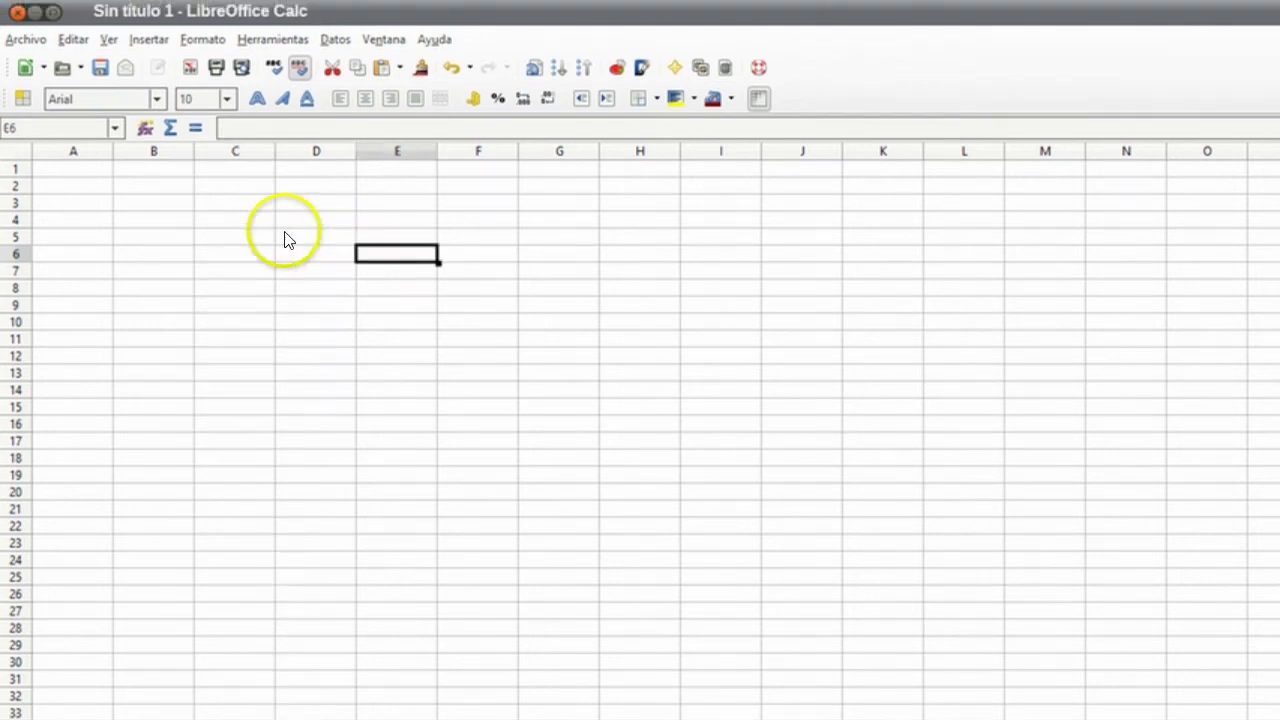
{"action": "left_click", "coordinate": [170, 129]}
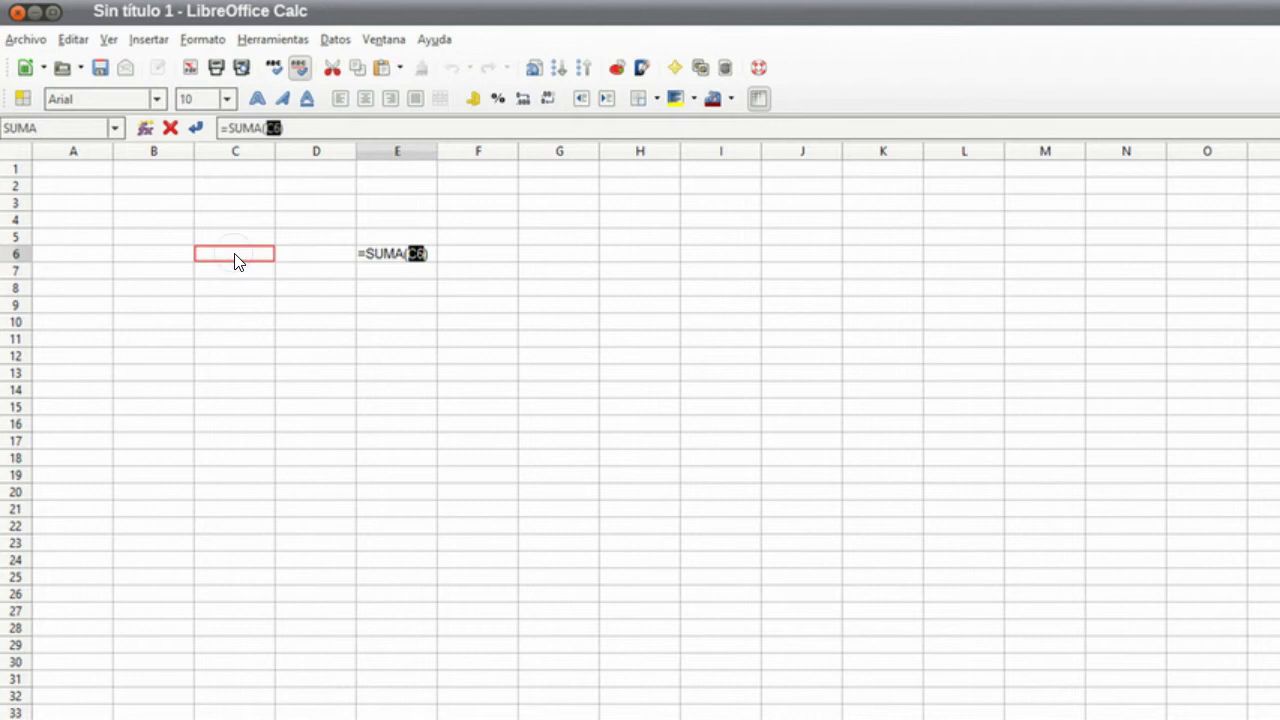
{"action": "left_click_drag", "start_coordinate": [275, 262], "coordinate": [308, 262]}
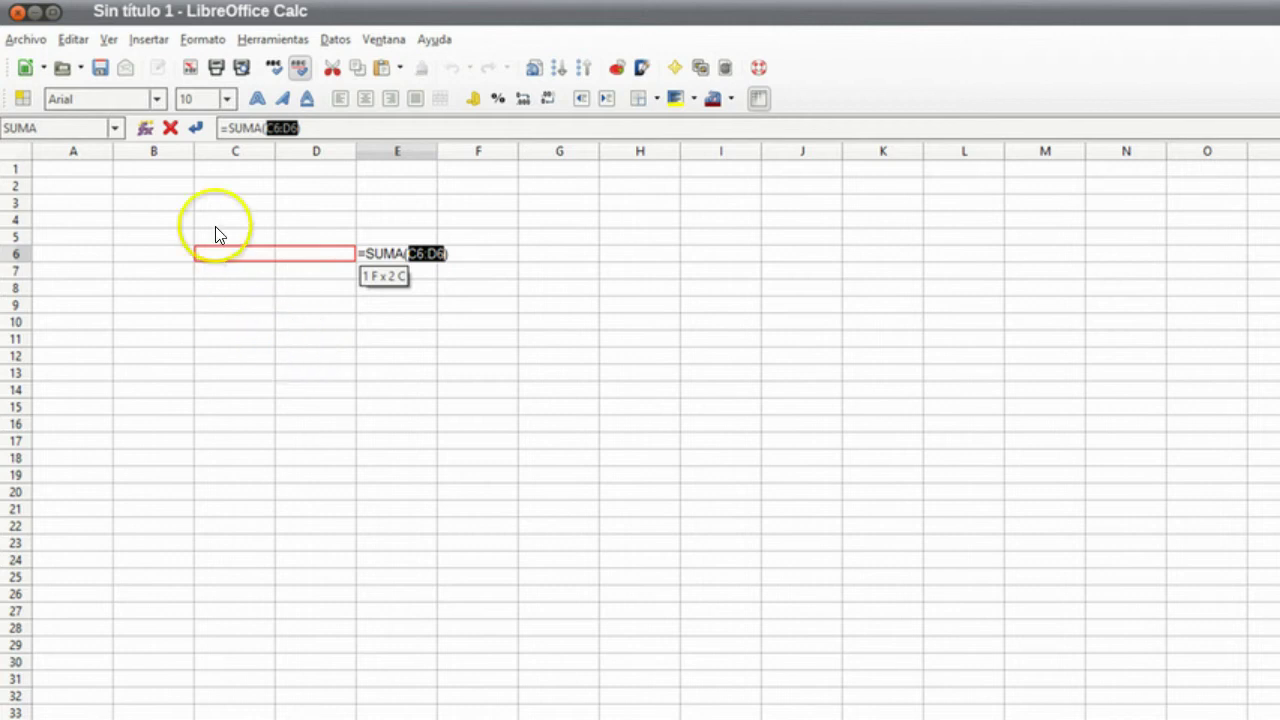
{"action": "left_click", "coordinate": [196, 128]}
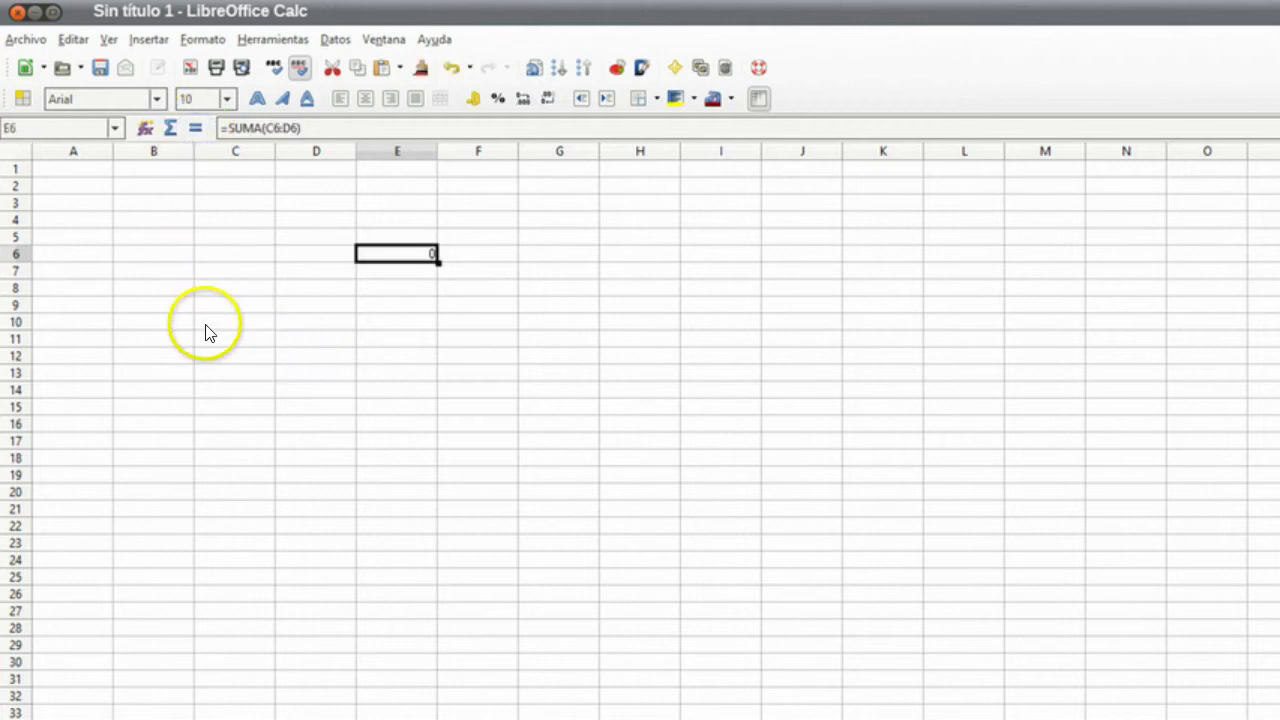
- Enter 12 in cell C6 and 34 in cell D6 as the values for the sum in E6
{"action": "left_click", "coordinate": [231, 254]}
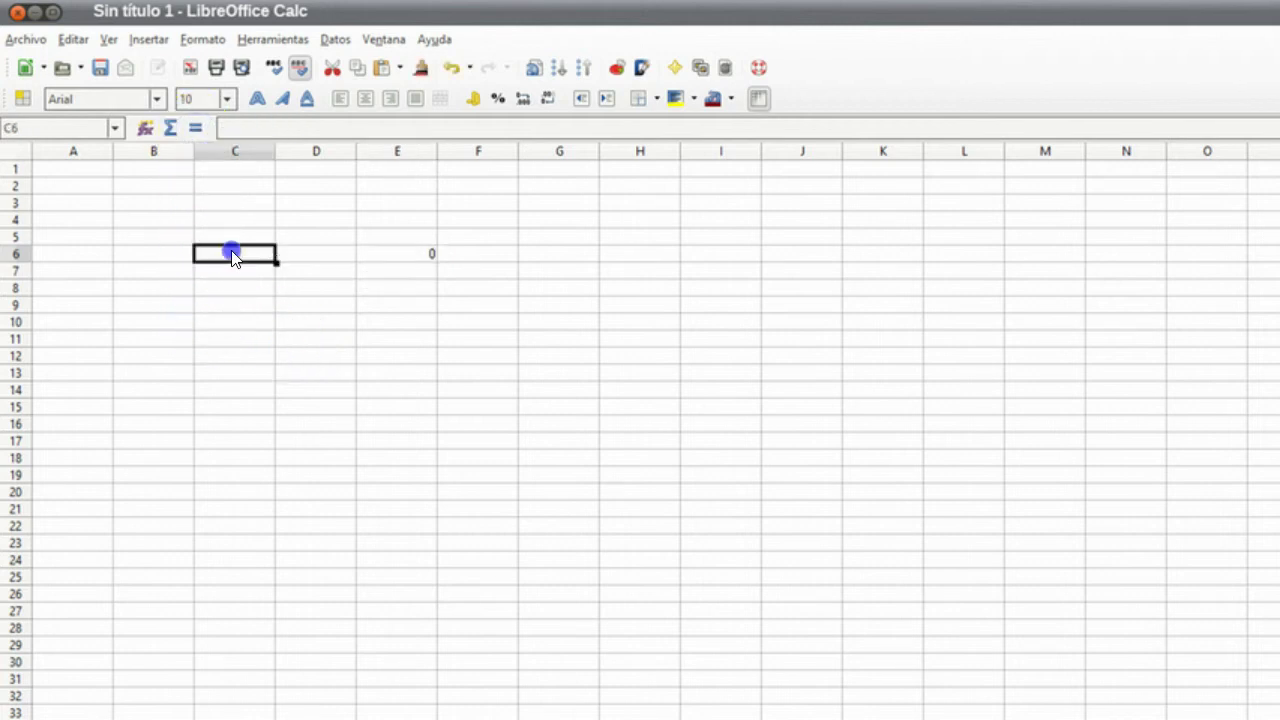
{"action": "left_click", "coordinate": [306, 256]}
{"action": "left_click", "coordinate": [378, 258]}
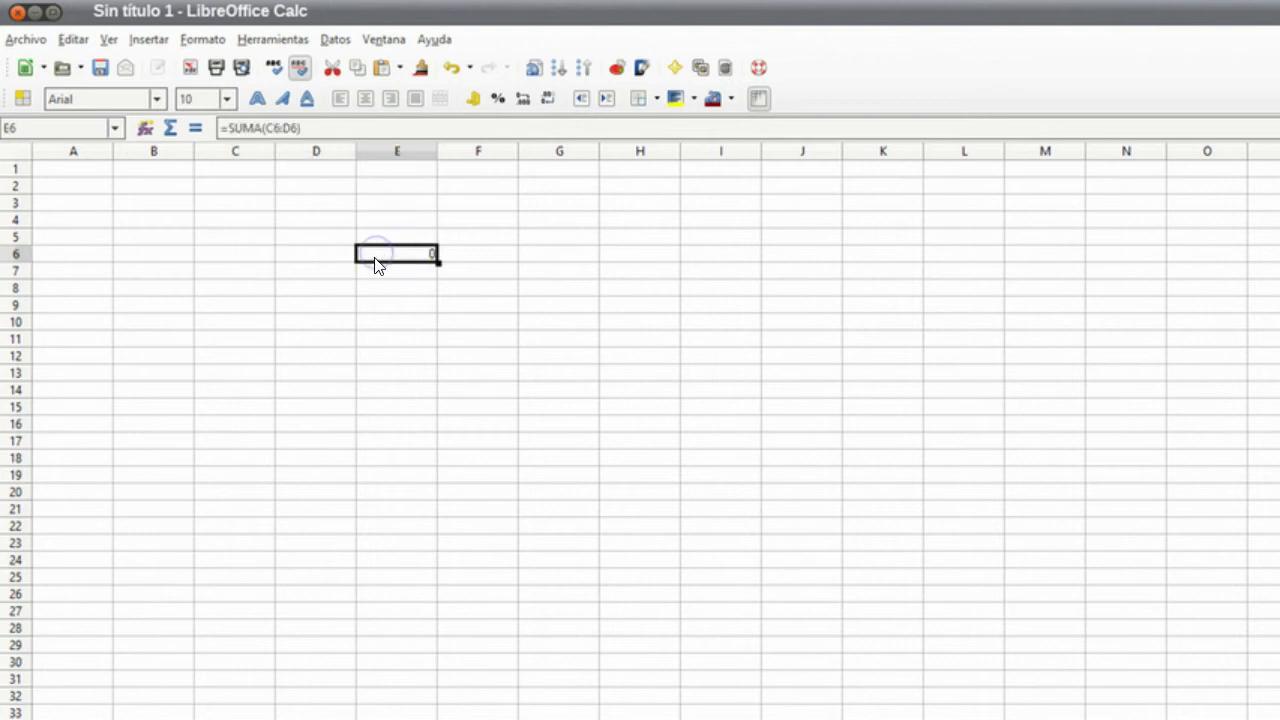
{"action": "left_click", "coordinate": [240, 256]}
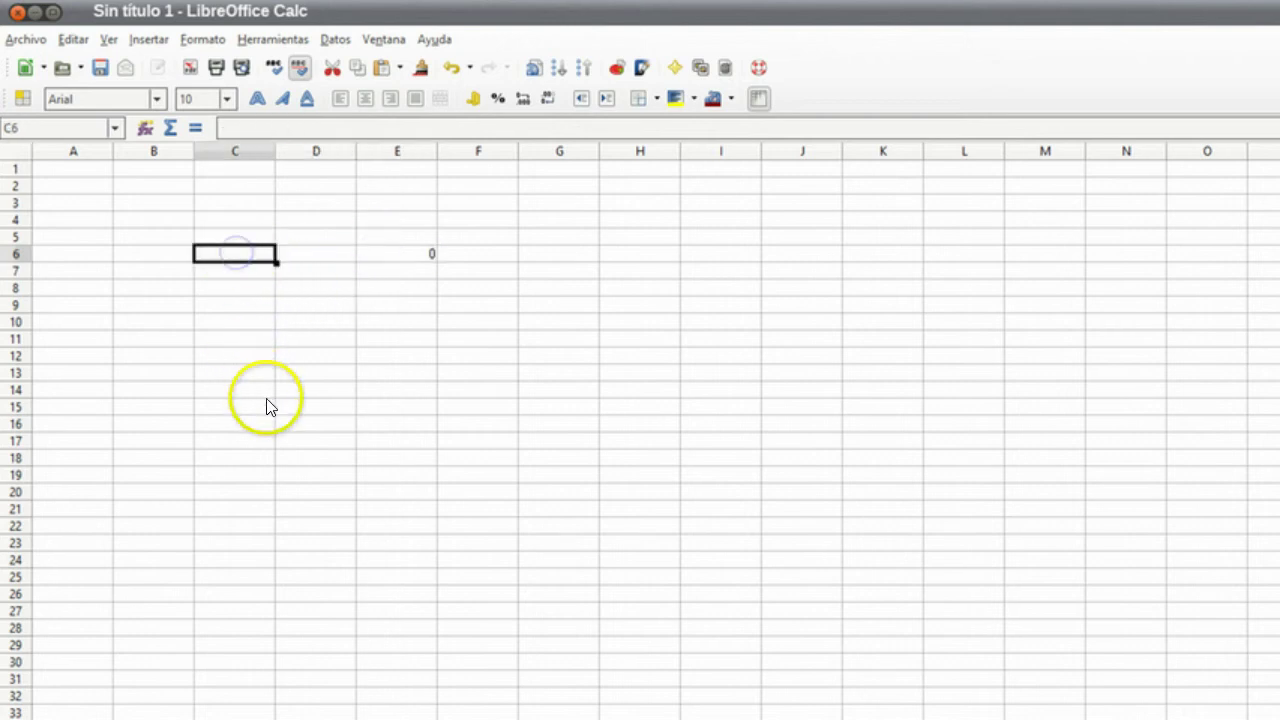
{"action": "type", "text": "1"}
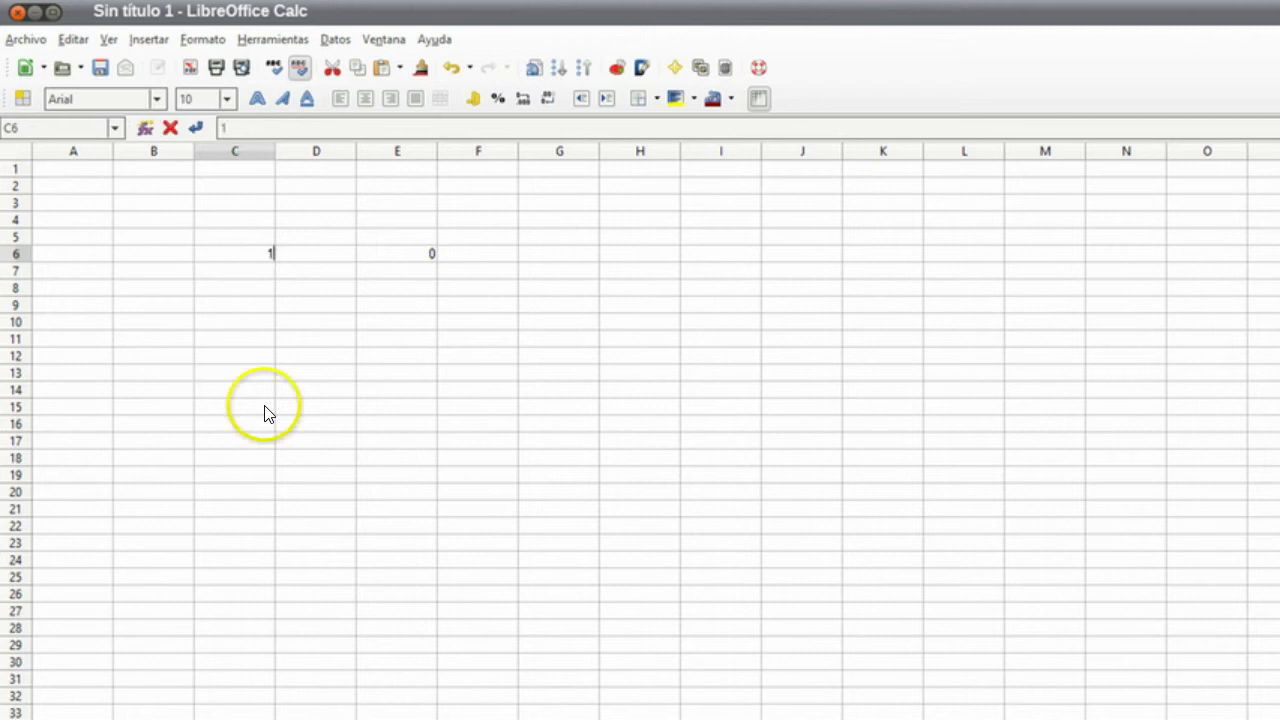
{"action": "type", "text": "2"}
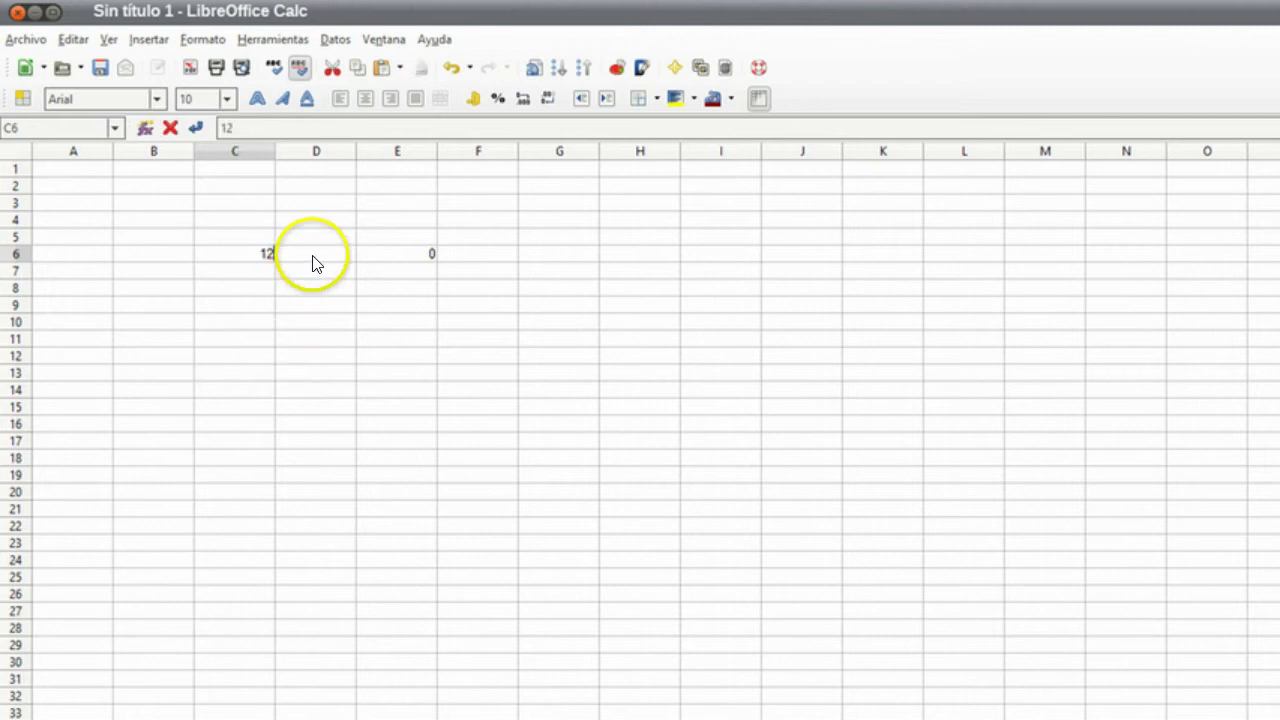
{"action": "left_click", "coordinate": [313, 257]}
{"action": "type", "text": "34"}
{"action": "left_click", "coordinate": [345, 290]}
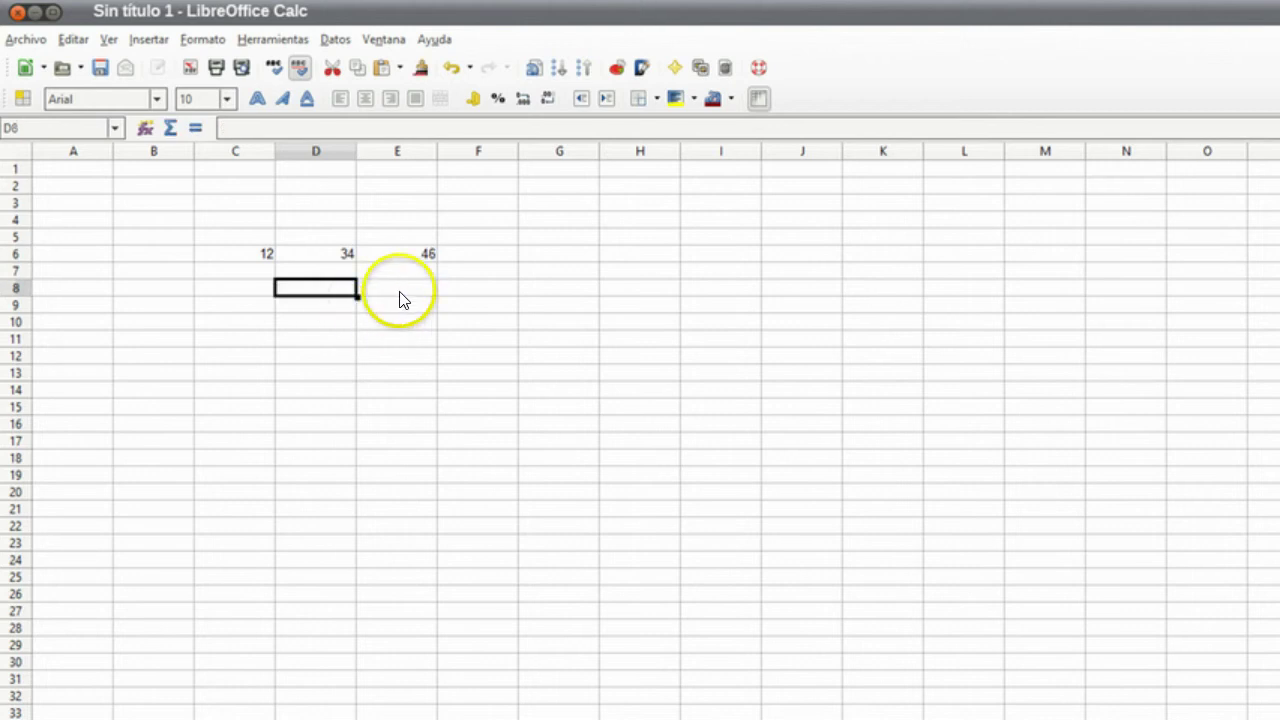
- Inspect the sum formula in E6 and the values in C6 and D6 that it adds
{"action": "left_click", "coordinate": [394, 258]}
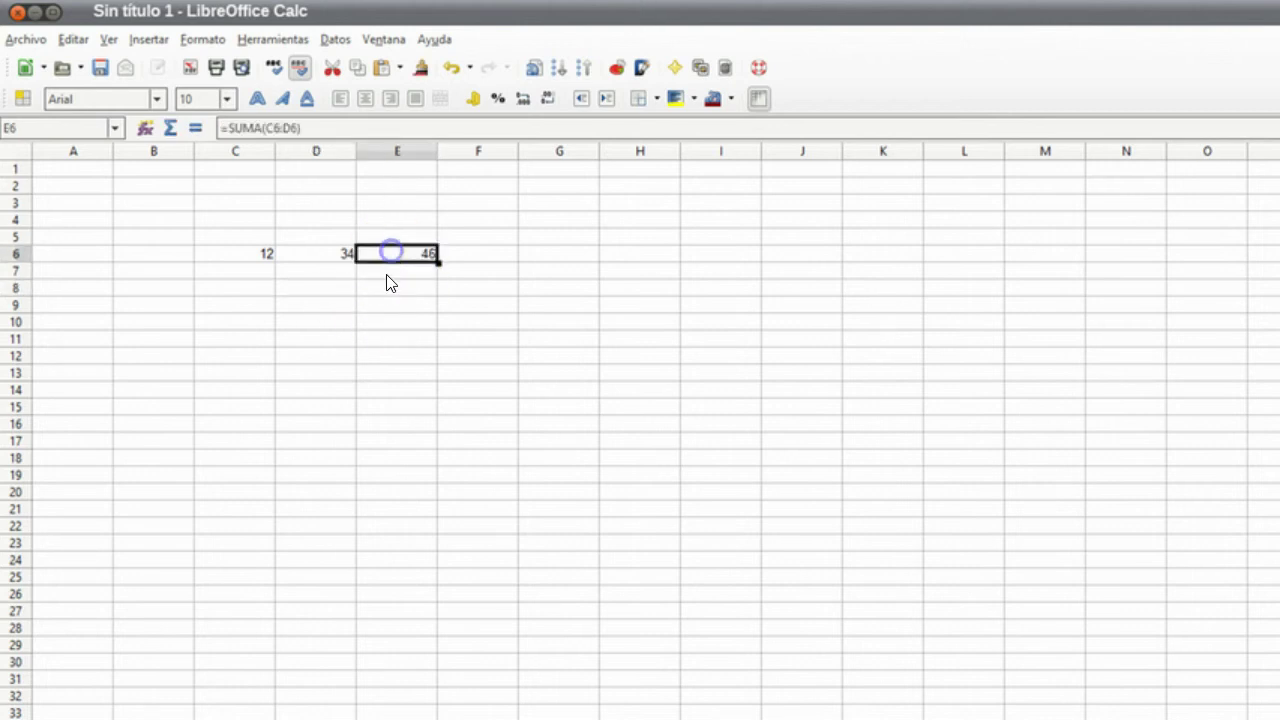
{"action": "left_click", "coordinate": [341, 349]}
{"action": "left_click", "coordinate": [234, 253]}
{"action": "left_click", "coordinate": [285, 253]}
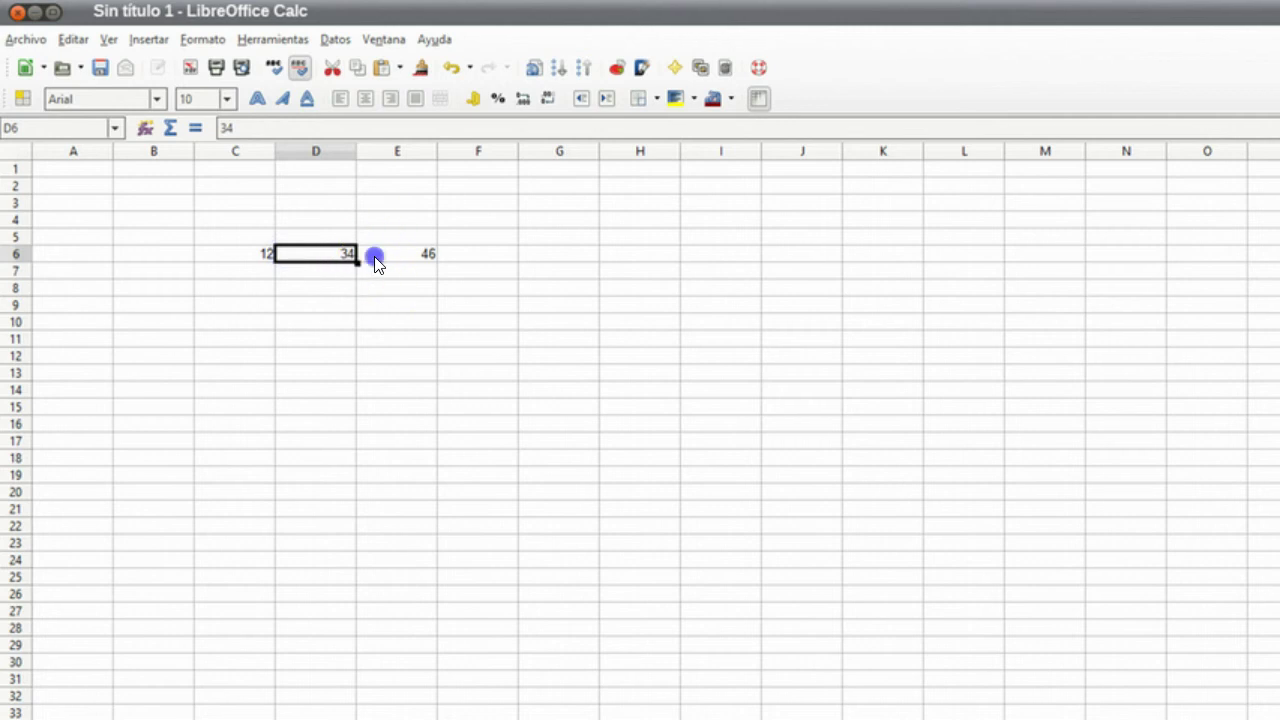
{"action": "left_click", "coordinate": [371, 257]}
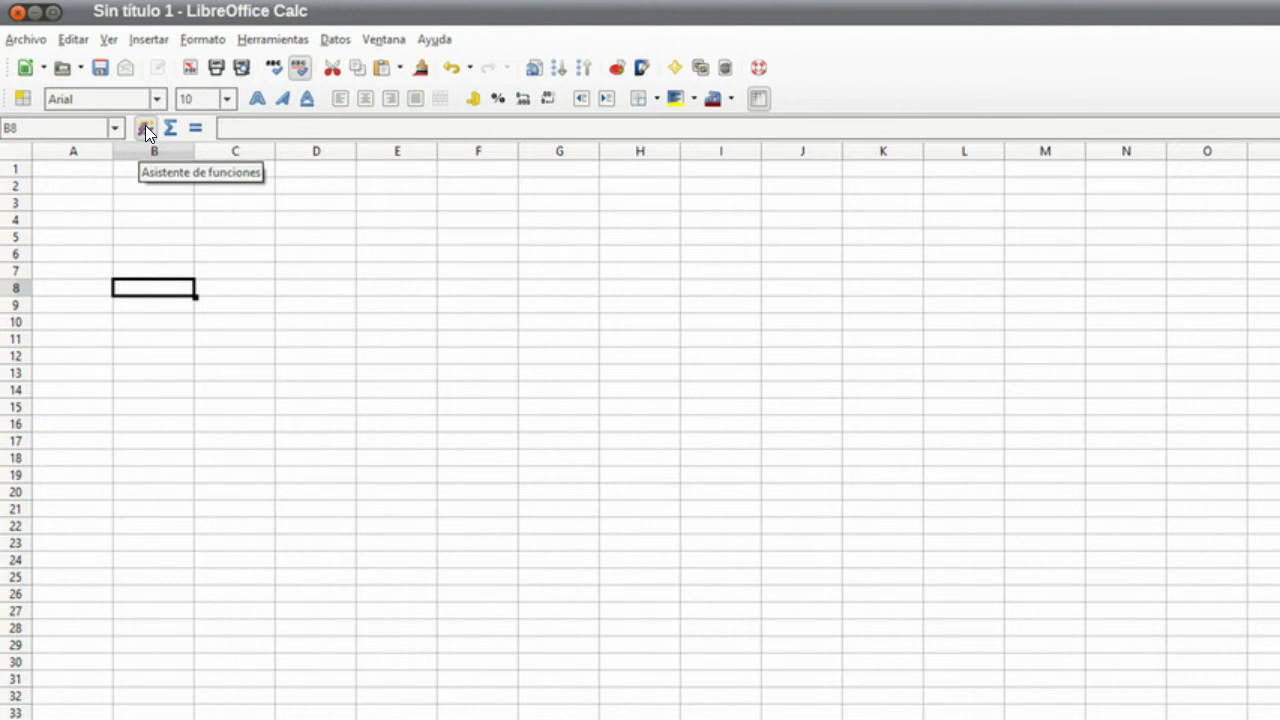
- Browse the full list of functions in the Function Wizard from cell B8, and close it without inserting any
{"action": "left_click", "coordinate": [145, 127]}
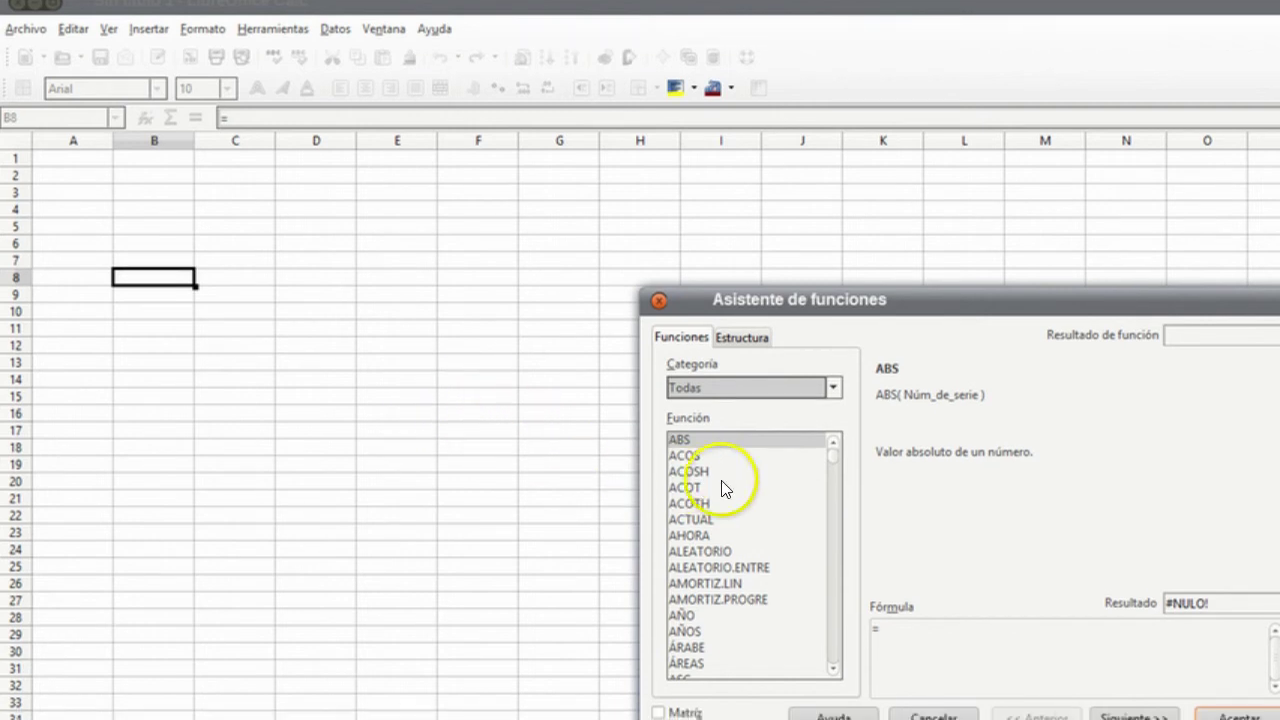
{"action": "scroll", "coordinate": [716, 488], "scroll_direction": "down", "scroll_amount": 9}
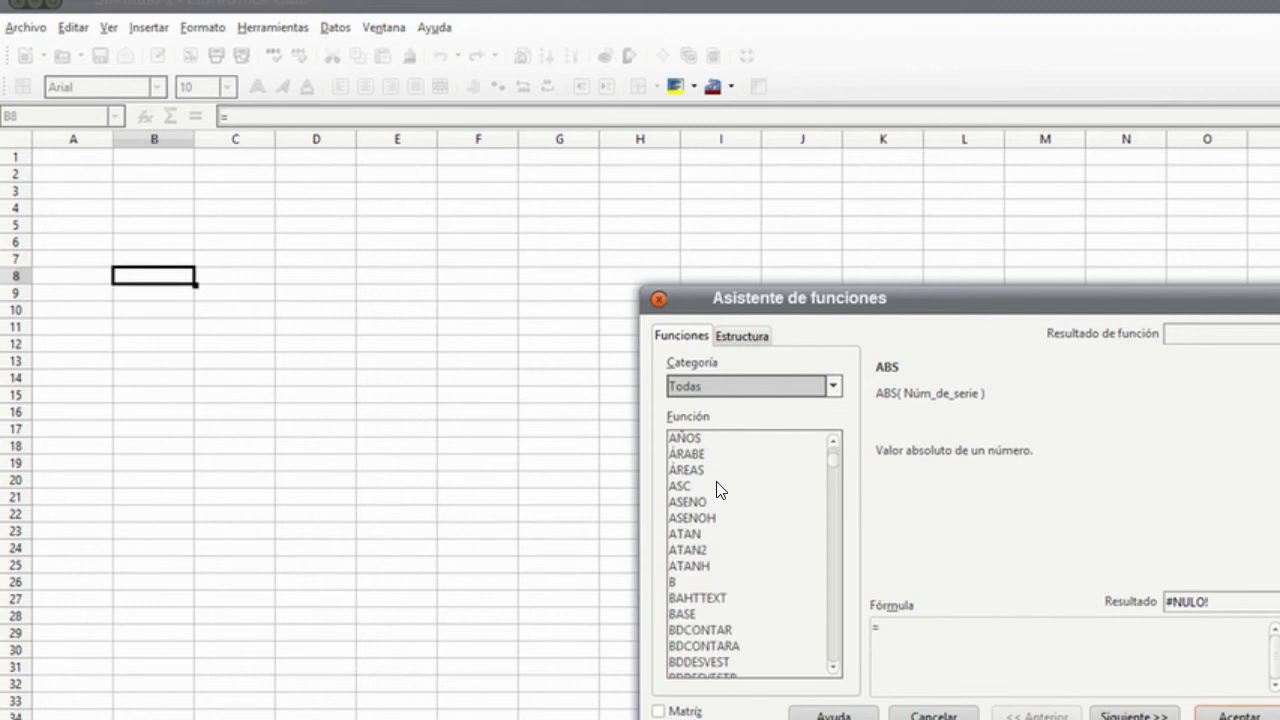
{"action": "scroll", "coordinate": [717, 482], "scroll_direction": "down", "scroll_amount": 12}
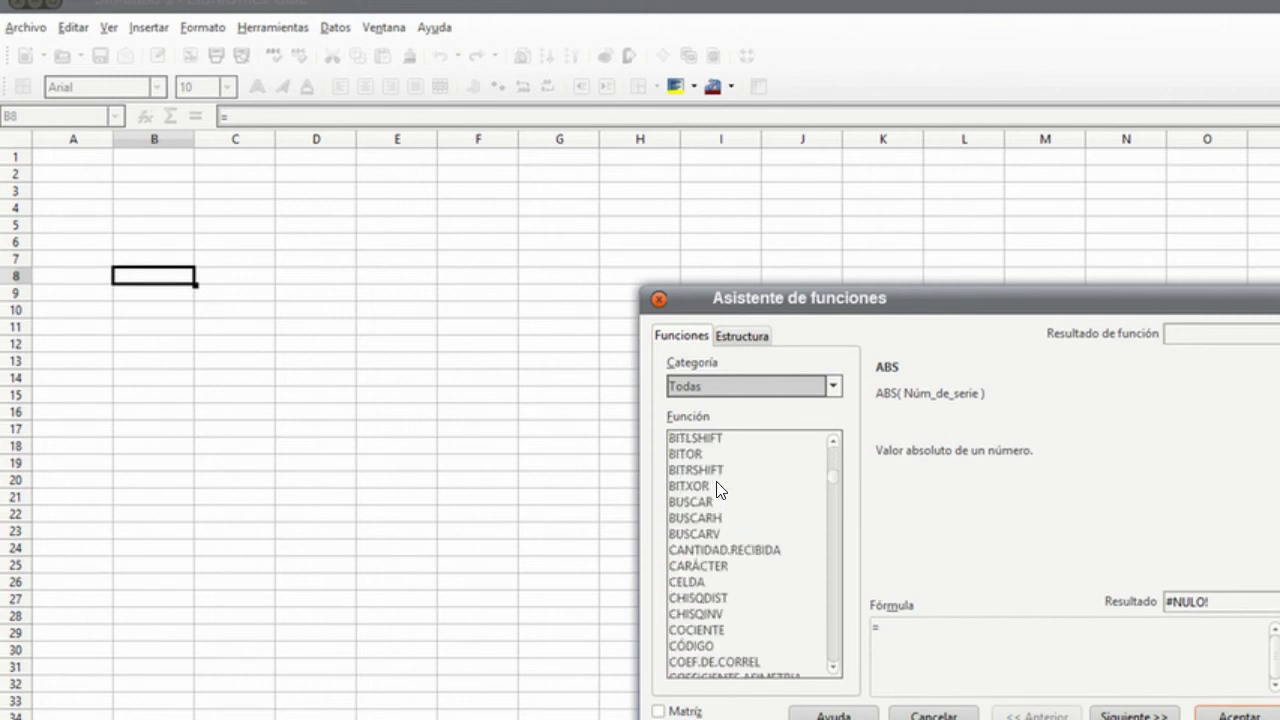
{"action": "scroll", "coordinate": [716, 481], "scroll_direction": "down", "scroll_amount": 11}
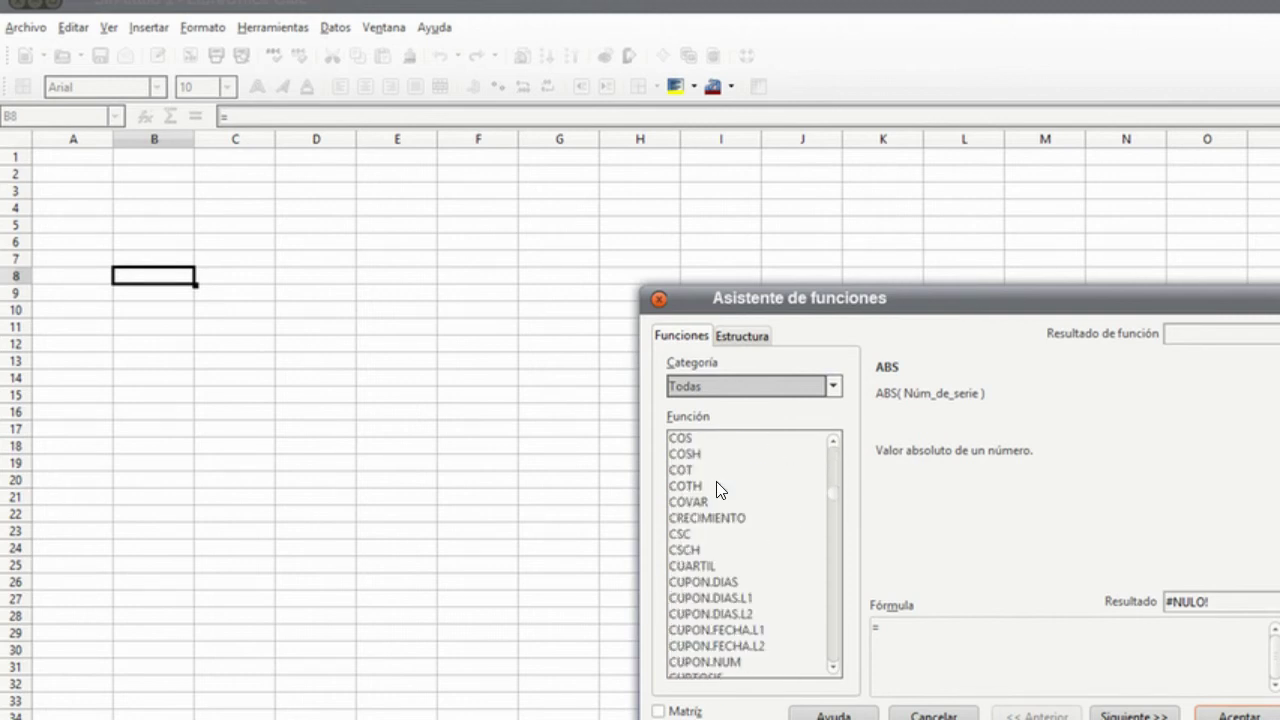
{"action": "scroll", "coordinate": [716, 481], "scroll_direction": "down", "scroll_amount": 11}
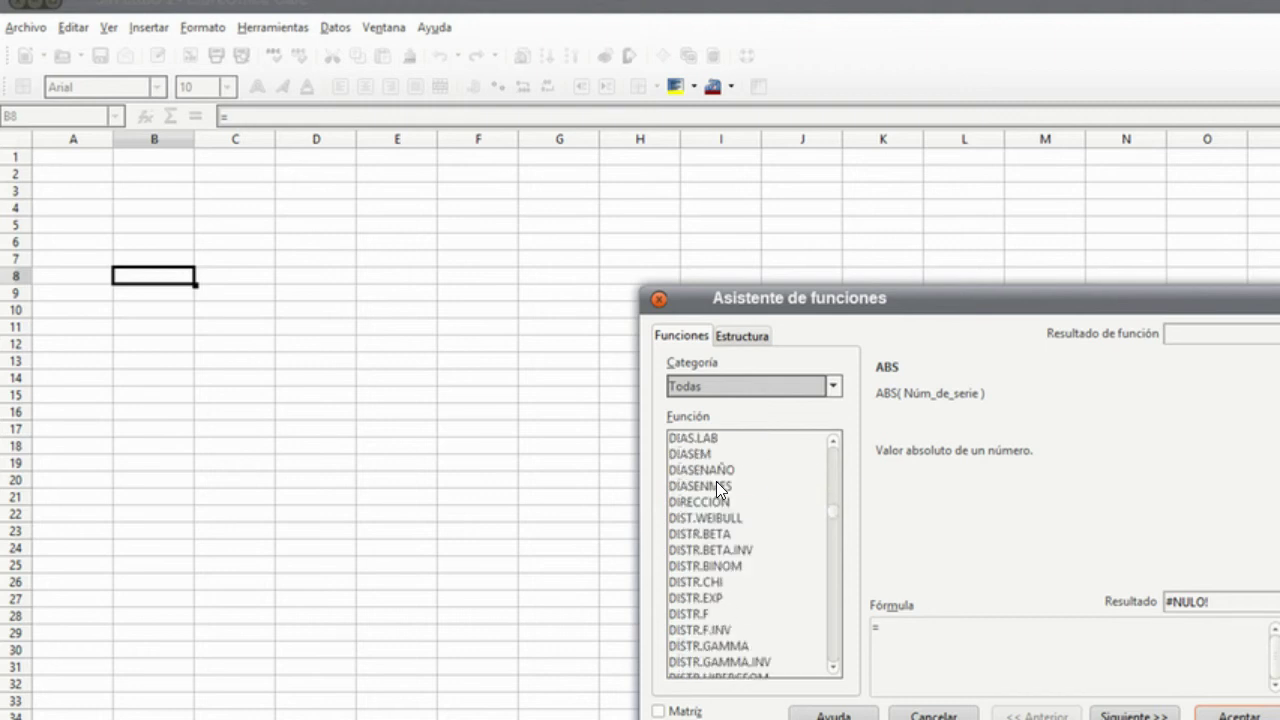
{"action": "scroll", "coordinate": [716, 481], "scroll_direction": "down", "scroll_amount": 13}
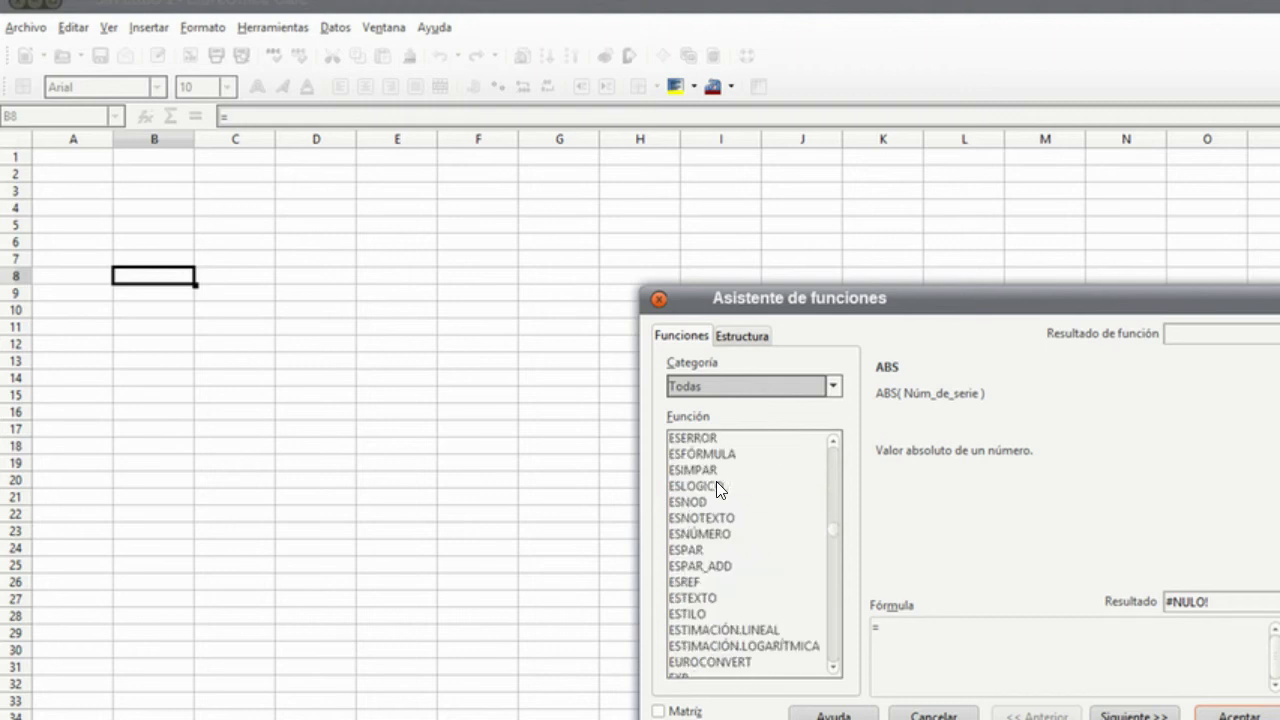
{"action": "scroll", "coordinate": [716, 481], "scroll_direction": "down", "scroll_amount": 12}
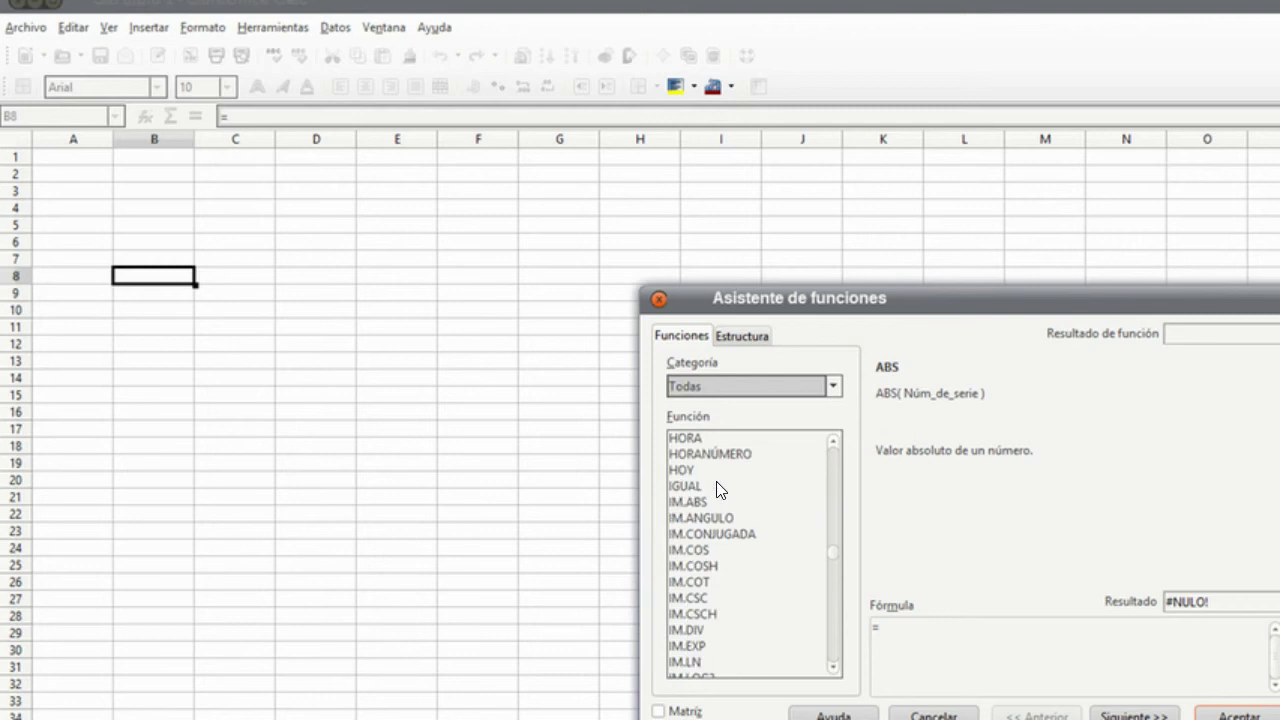
{"action": "scroll", "coordinate": [716, 481], "scroll_direction": "down", "scroll_amount": 14}
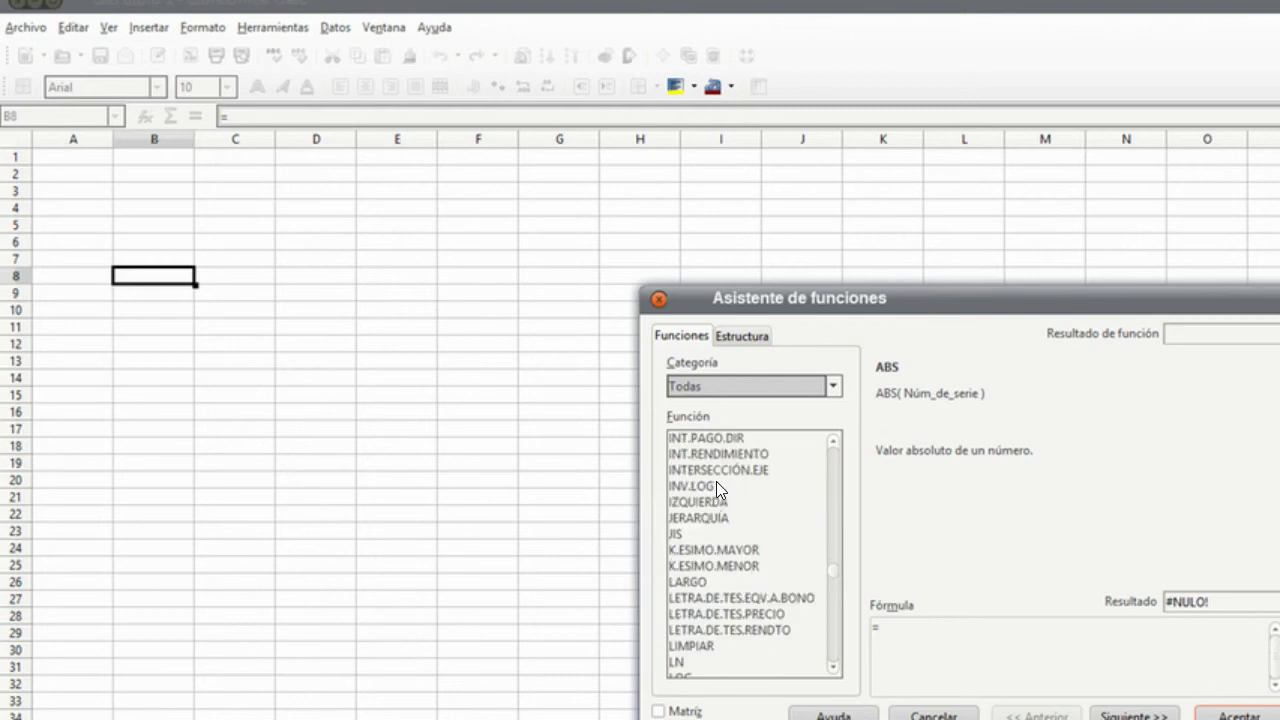
{"action": "scroll", "coordinate": [716, 481], "scroll_direction": "down", "scroll_amount": 6}
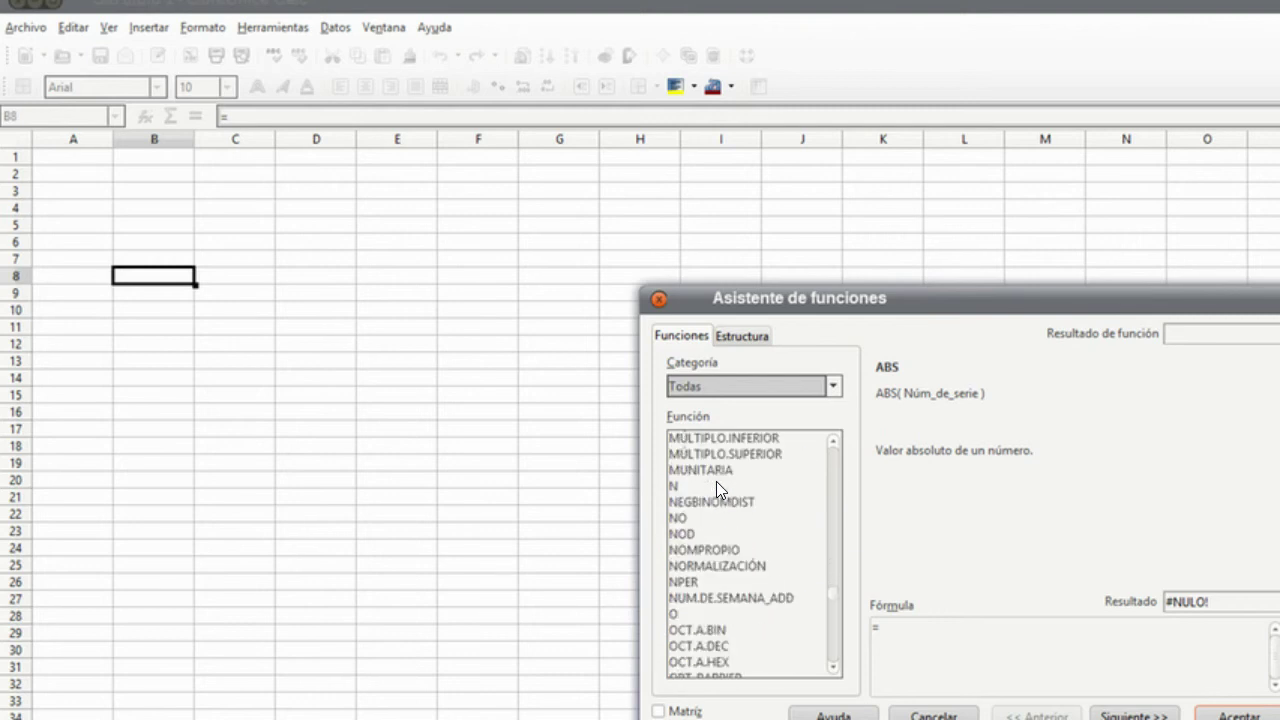
{"action": "left_click", "coordinate": [659, 299]}
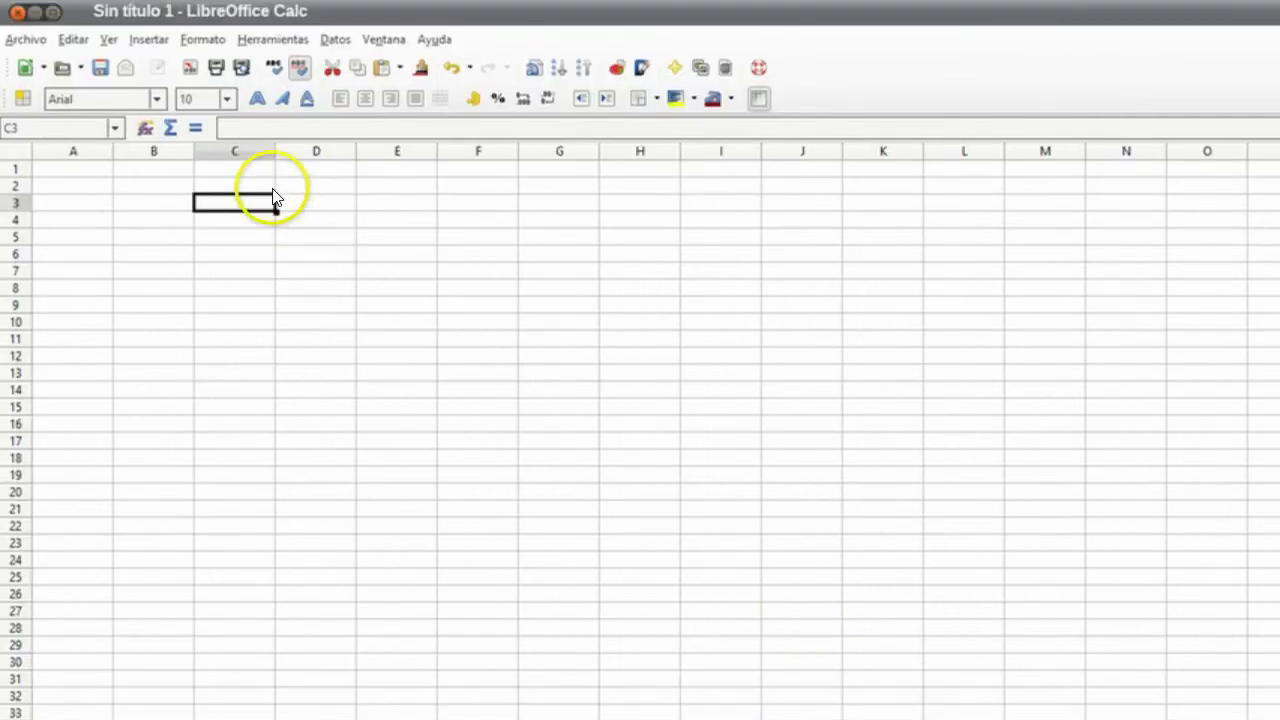
- Activate the input line for cells C3 and D6 without entering anything, finishing with cell C7 selected
{"action": "left_click", "coordinate": [229, 127]}
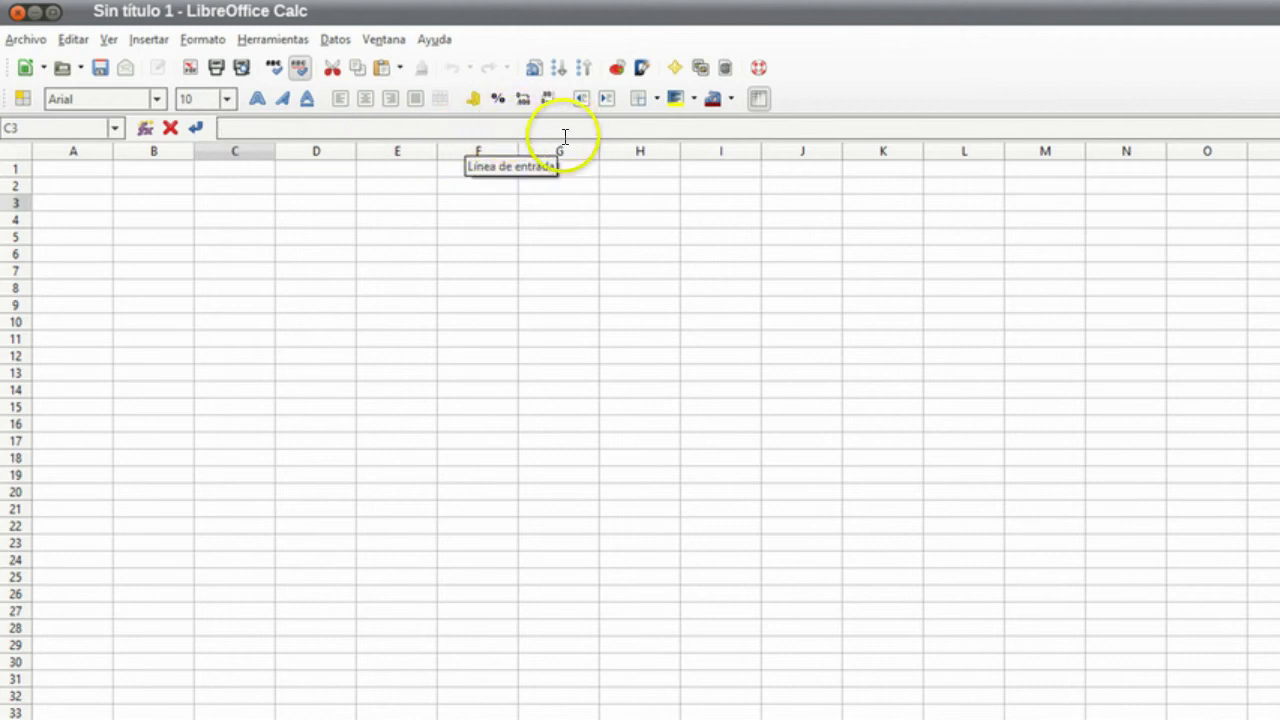
{"action": "left_click", "coordinate": [460, 218]}
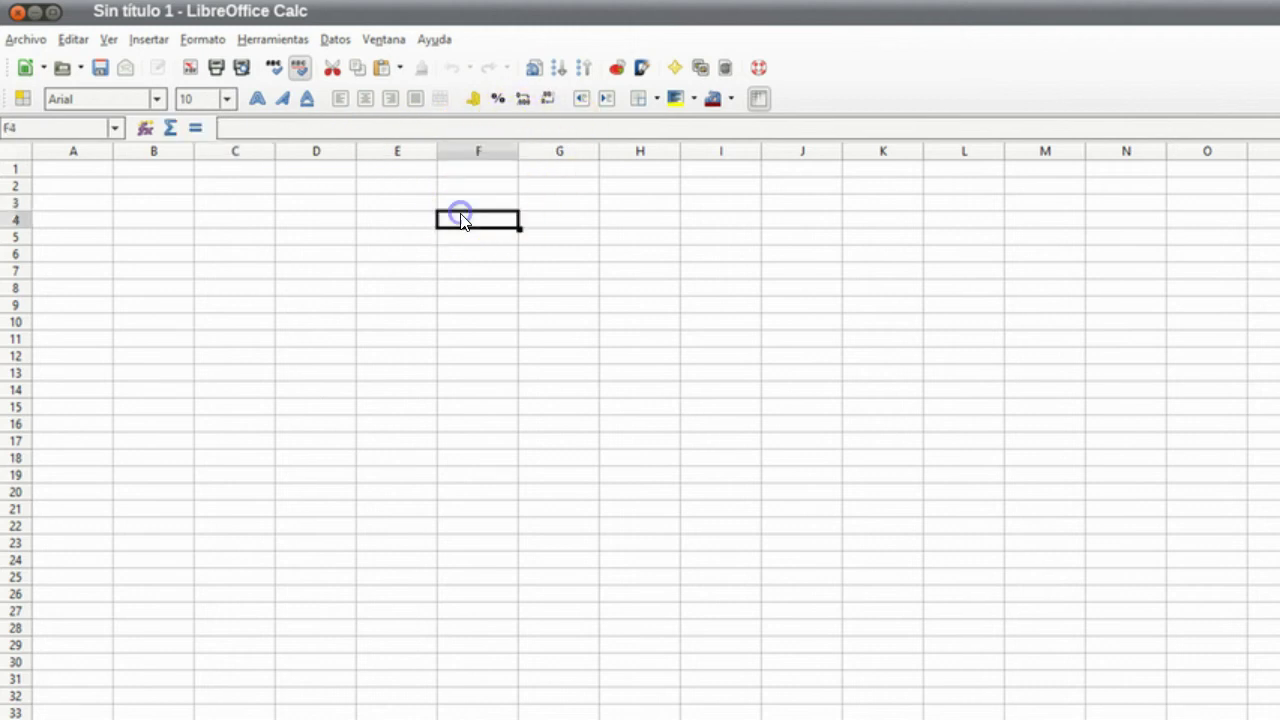
{"action": "left_click", "coordinate": [352, 219]}
{"action": "left_click", "coordinate": [334, 252]}
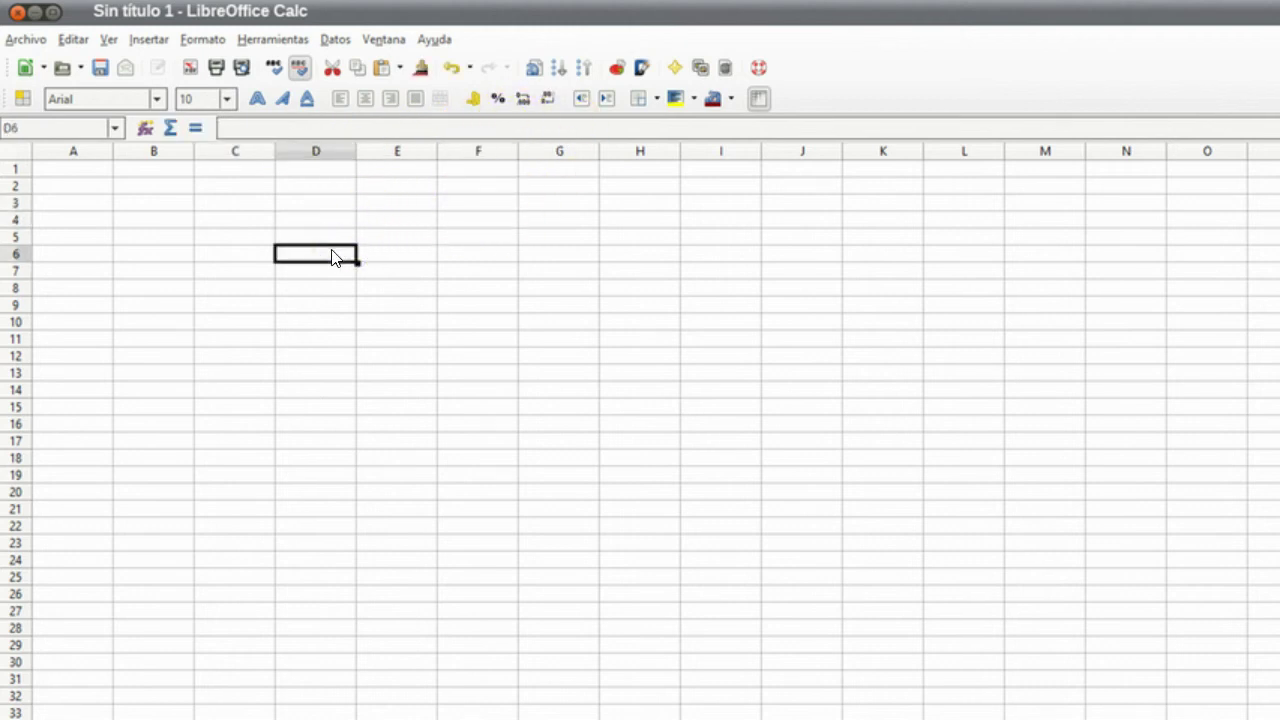
{"action": "left_click", "coordinate": [256, 134]}
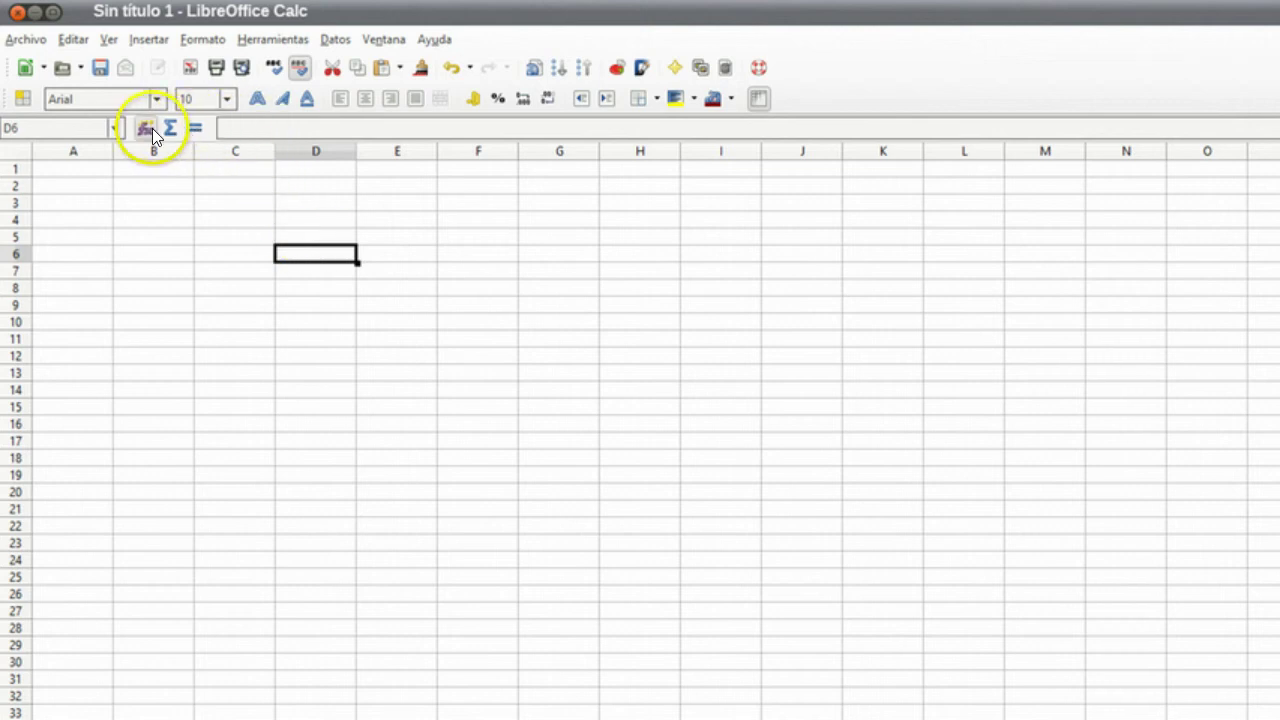
{"action": "left_click", "coordinate": [246, 128]}
{"action": "left_click", "coordinate": [230, 127]}
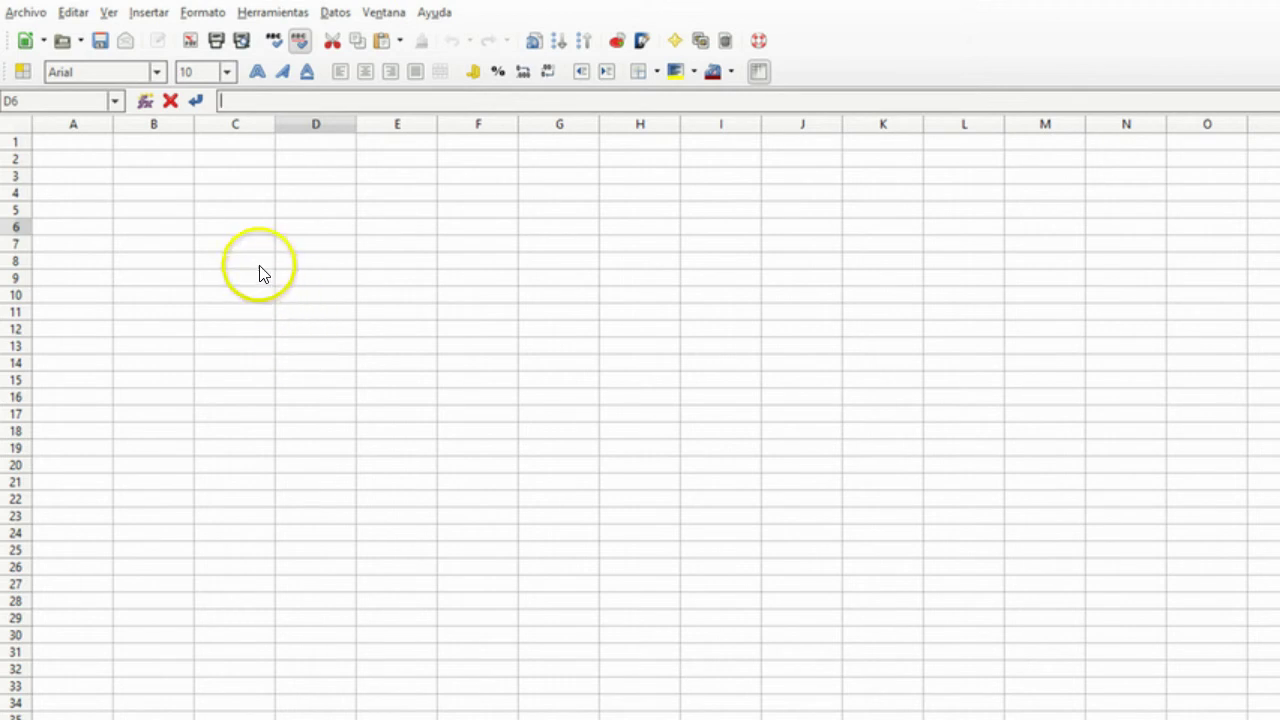
{"action": "left_click", "coordinate": [228, 250]}
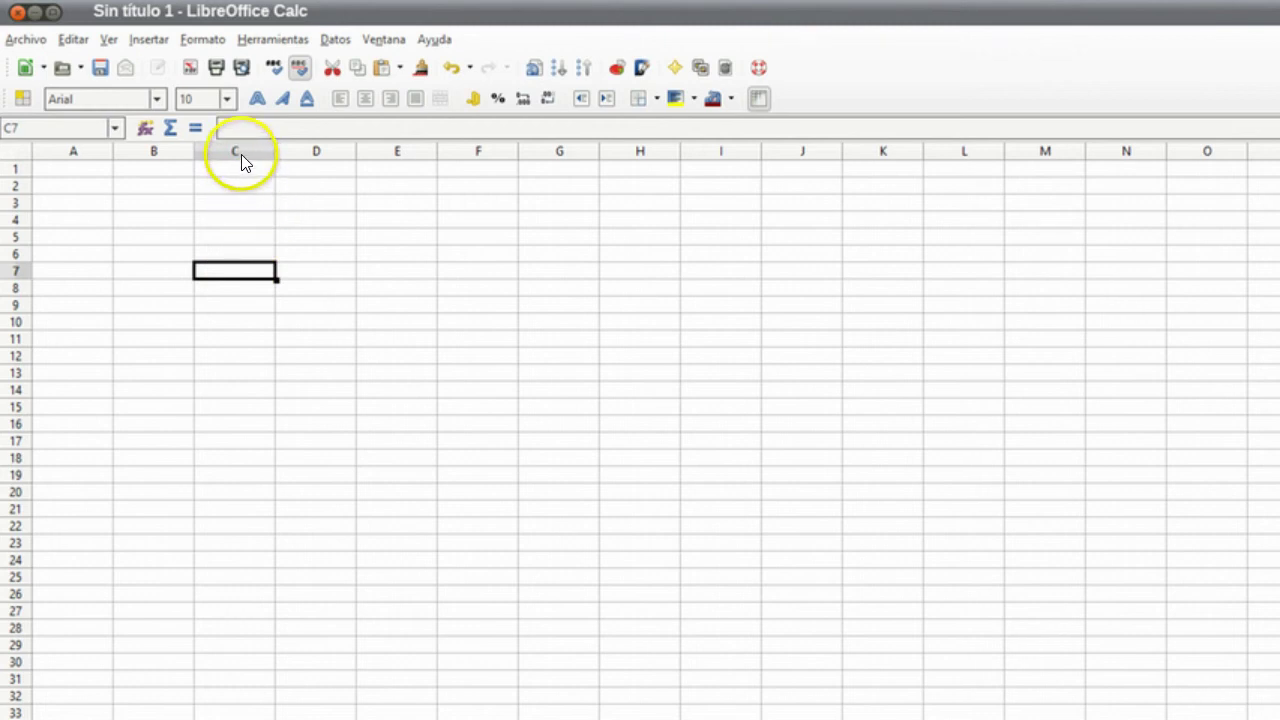
- Highlight row 7 and column C in turn to show how they meet at cell C7
{"action": "left_click", "coordinate": [38, 274]}
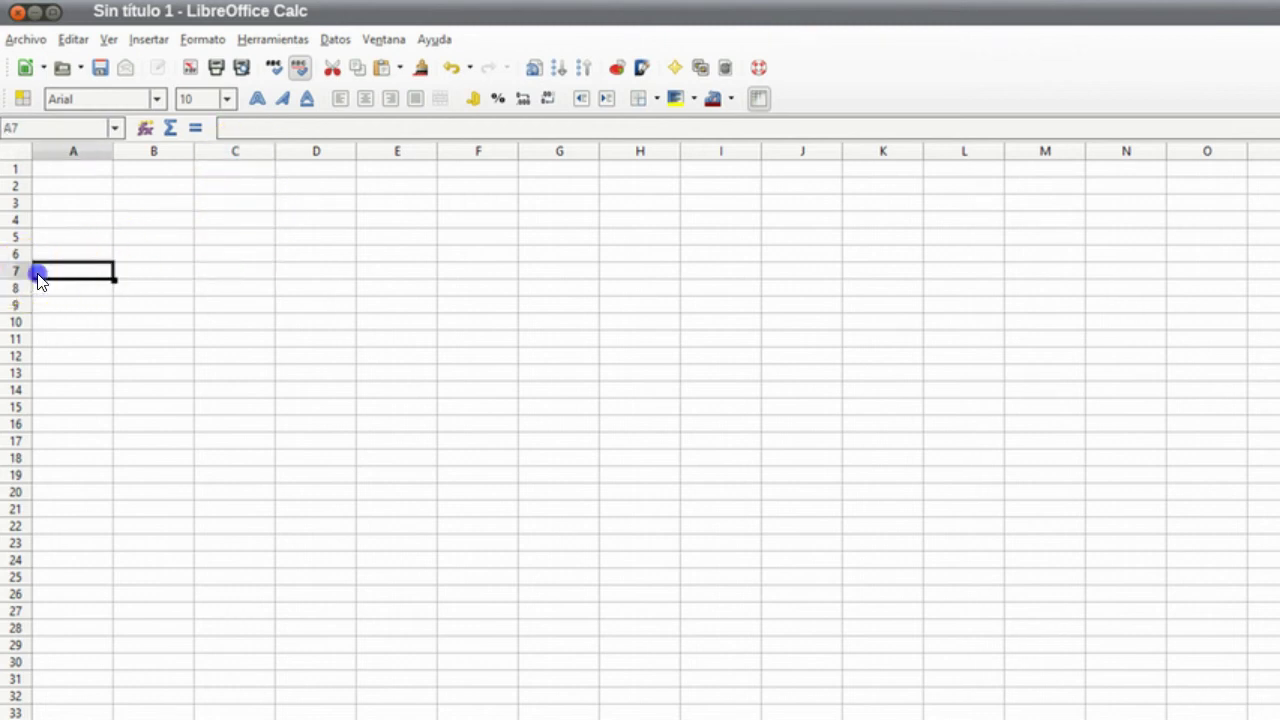
{"action": "left_click", "coordinate": [22, 272]}
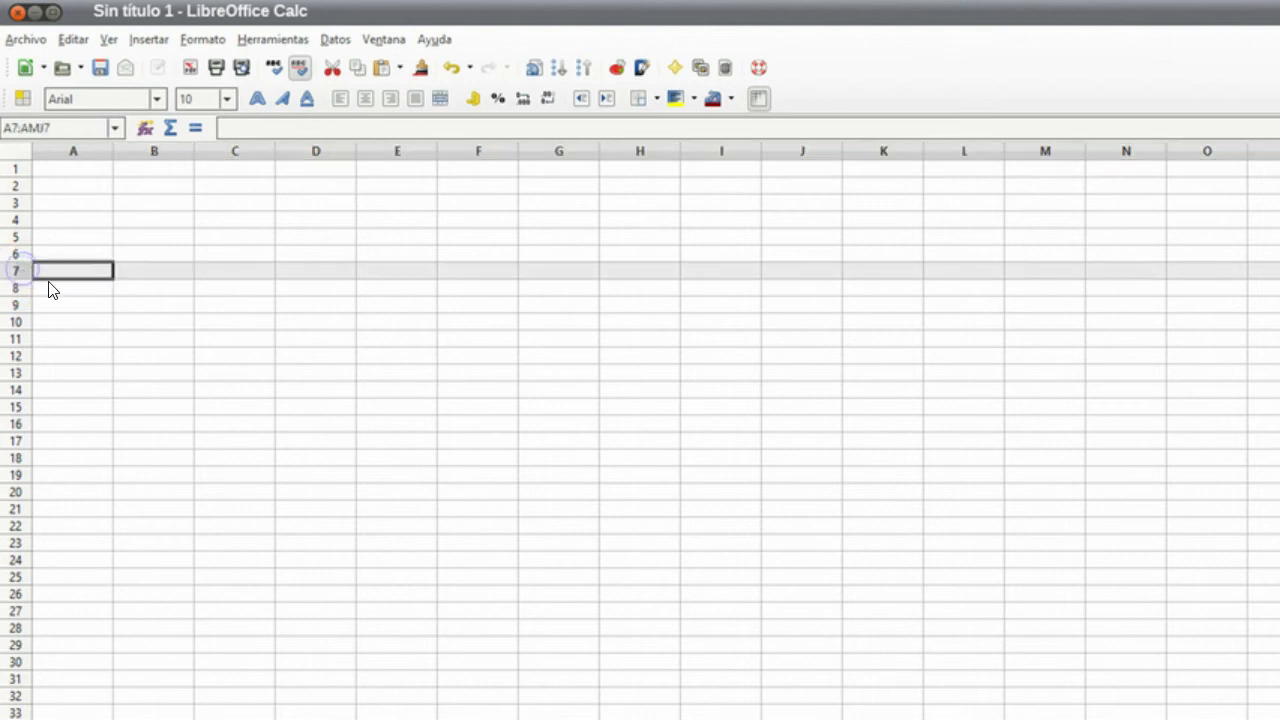
{"action": "left_click", "coordinate": [245, 152]}
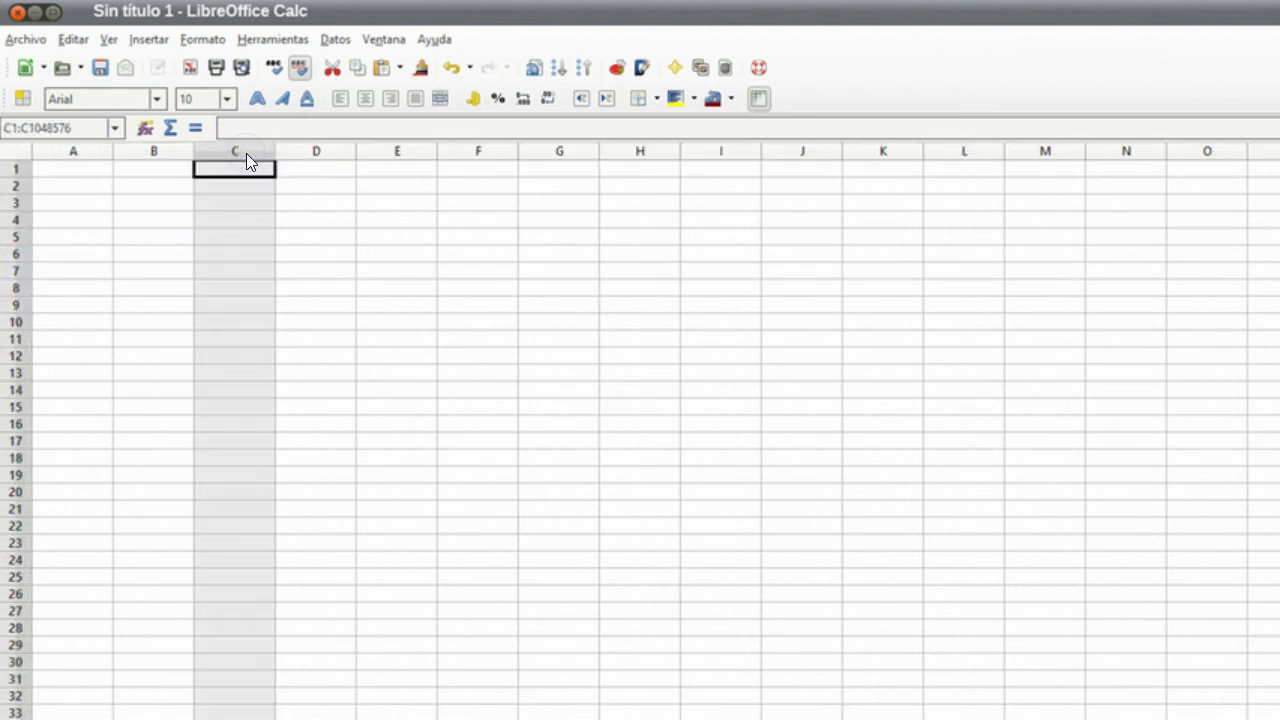
{"action": "left_click", "coordinate": [227, 273]}
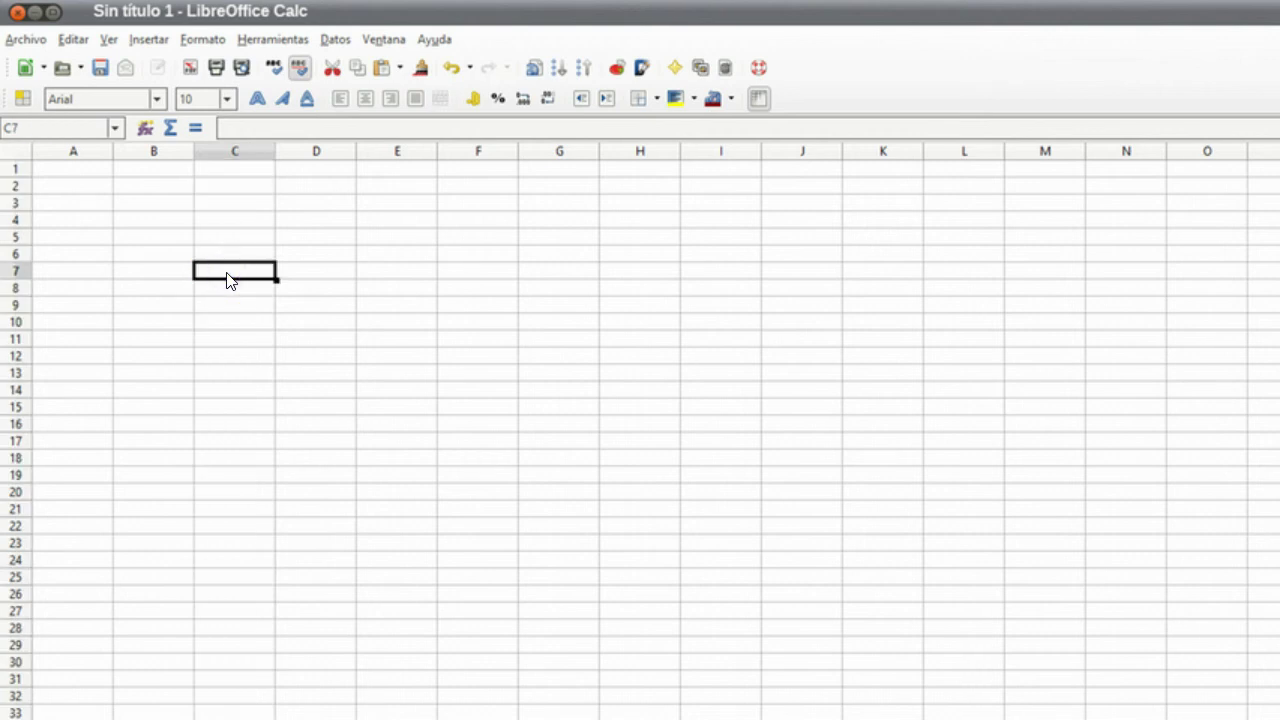
{"action": "left_click", "coordinate": [227, 154]}
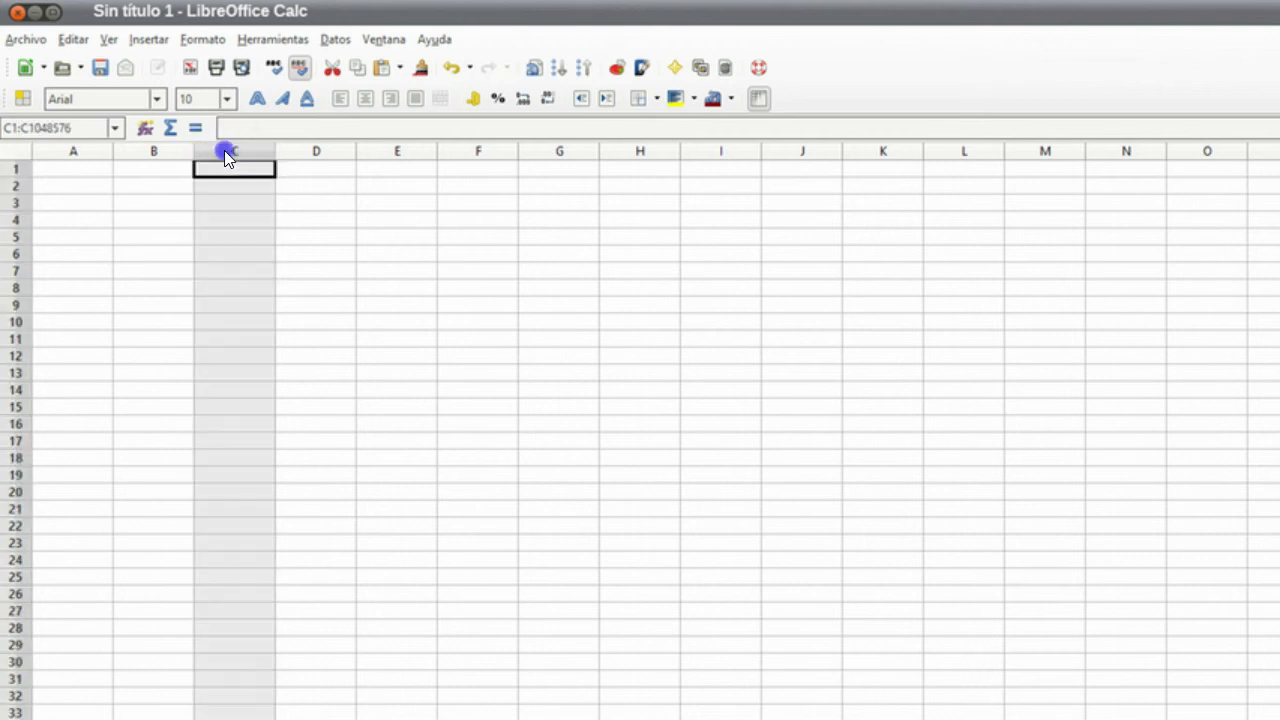
{"action": "left_click", "coordinate": [16, 272]}
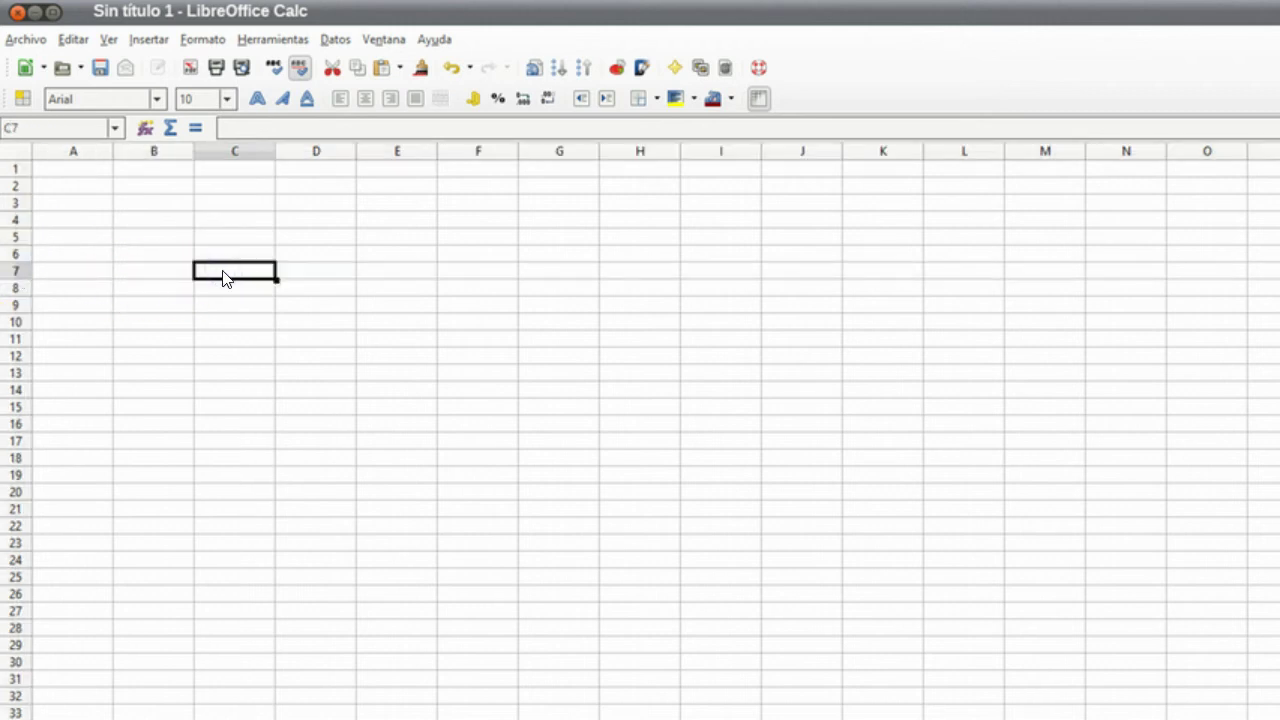
- Check the cell reference in the name box for C7, F12 and D16
{"action": "left_click", "coordinate": [35, 134]}
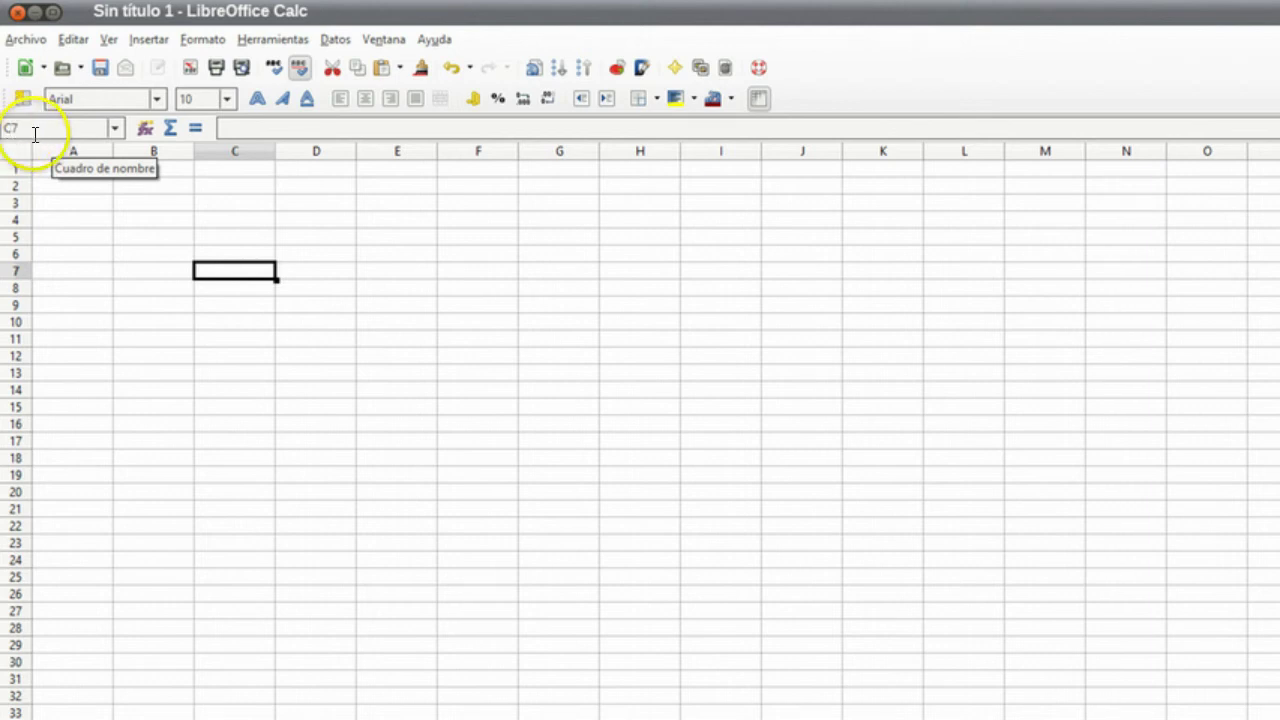
{"action": "left_click", "coordinate": [468, 362]}
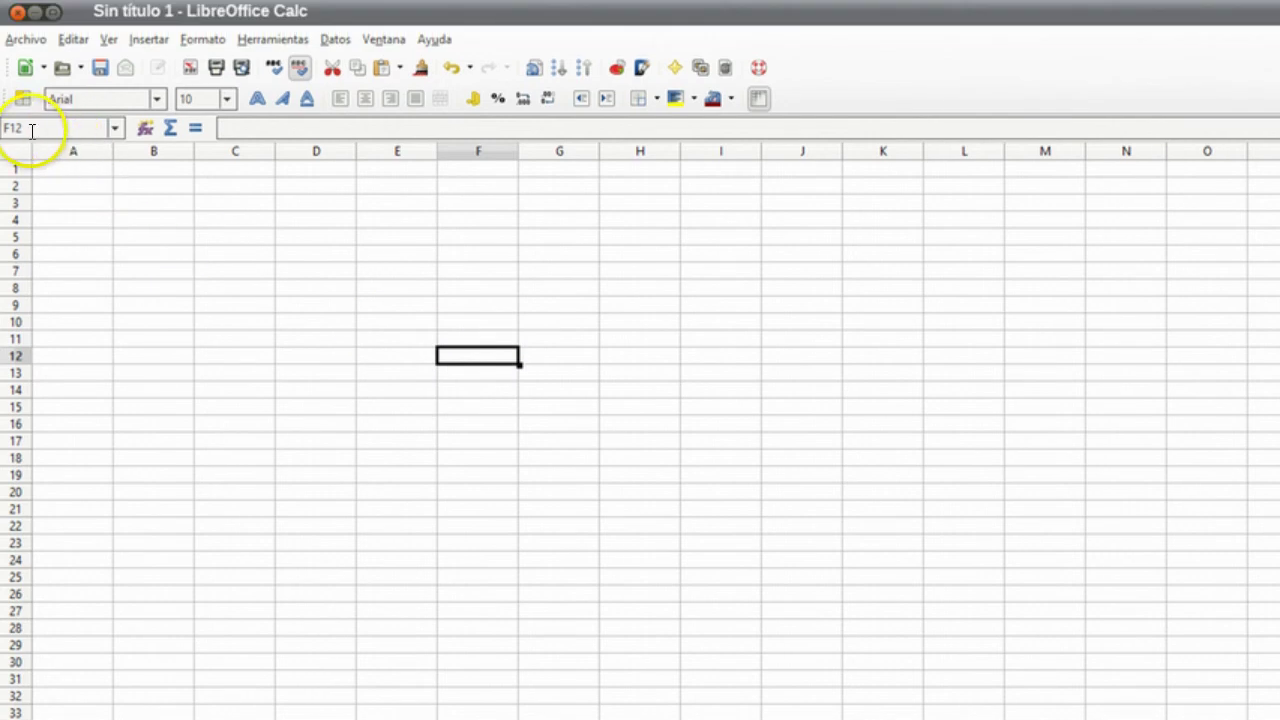
{"action": "left_click", "coordinate": [25, 127]}
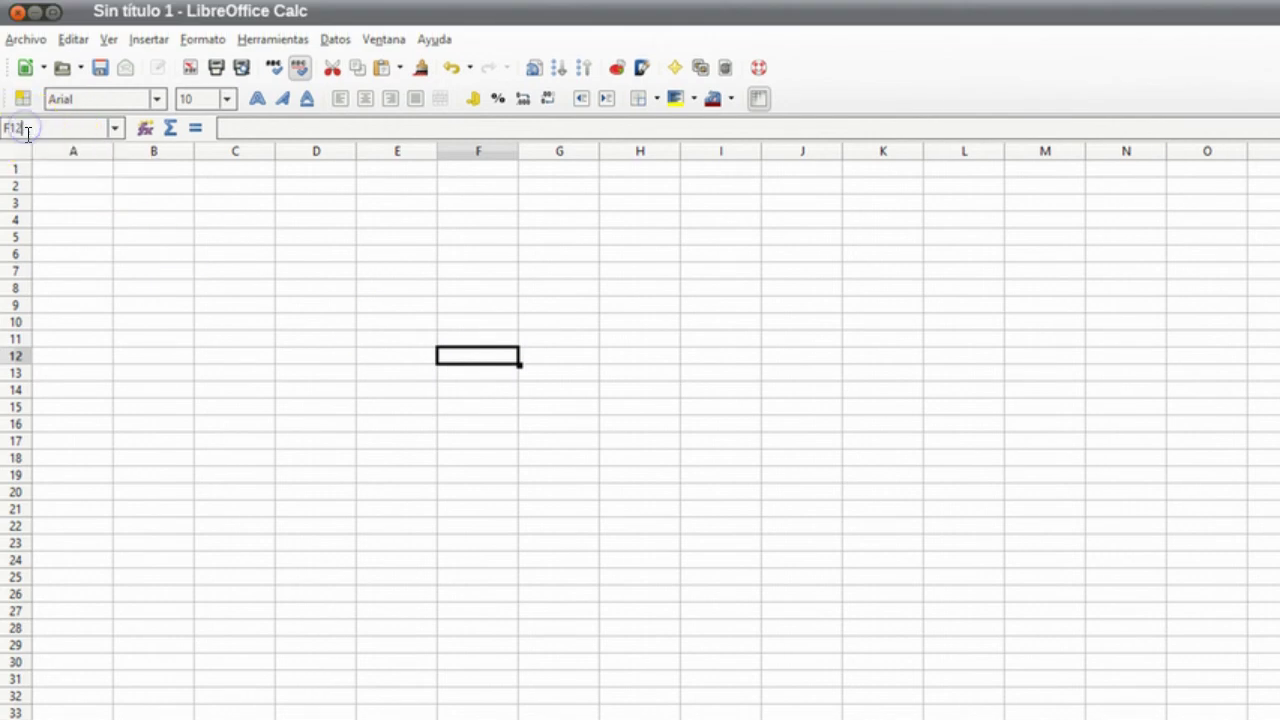
{"action": "left_click", "coordinate": [343, 422]}
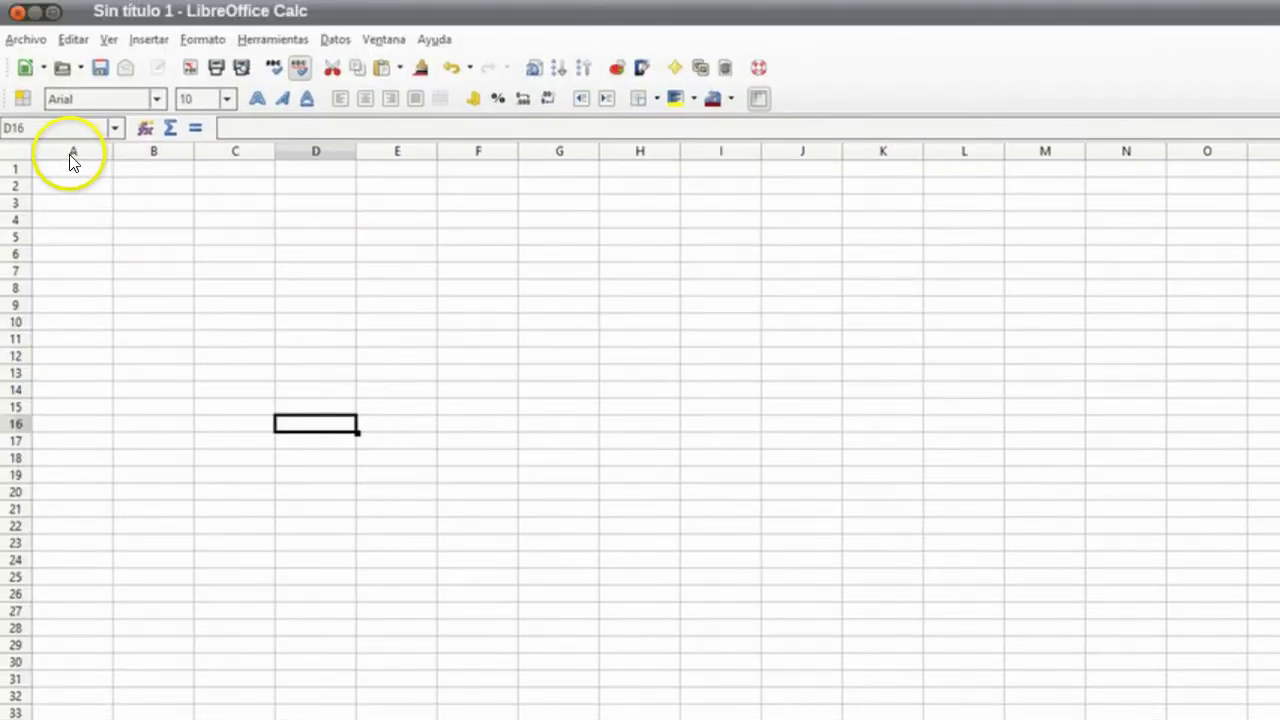
- Select columns A, B, C and D one after the other
{"action": "left_click", "coordinate": [26, 150]}
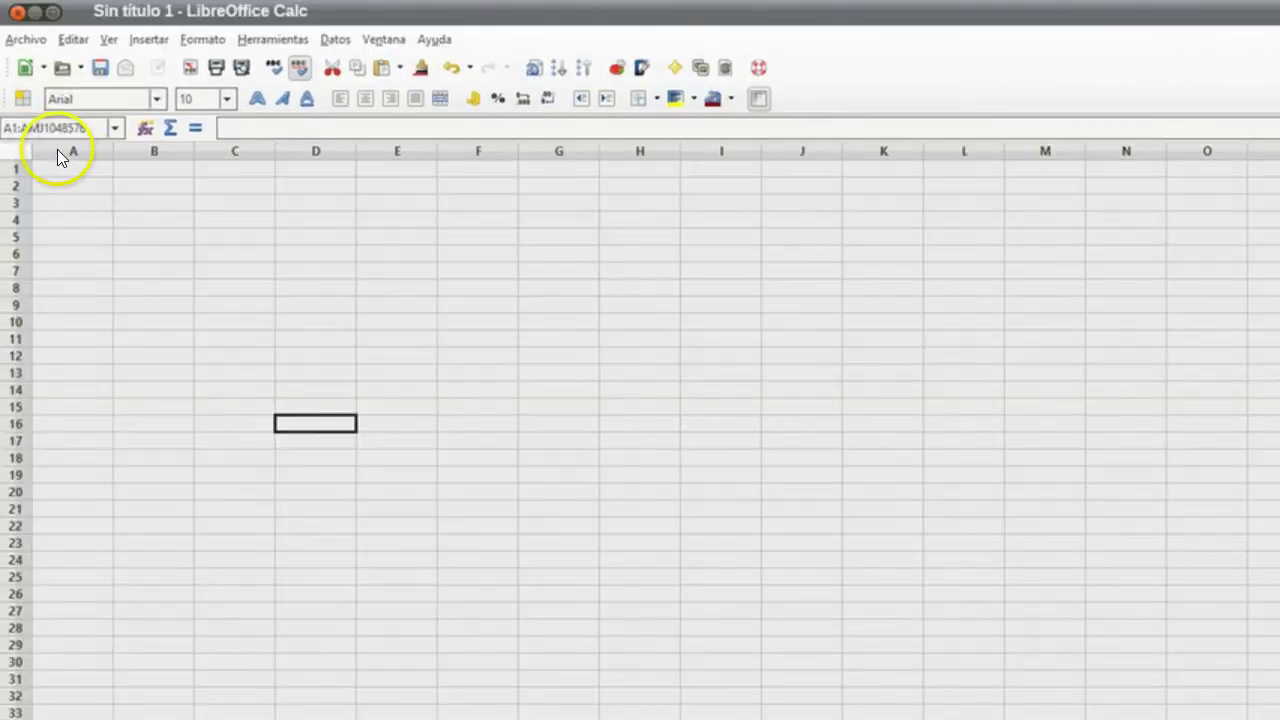
{"action": "left_click", "coordinate": [59, 149]}
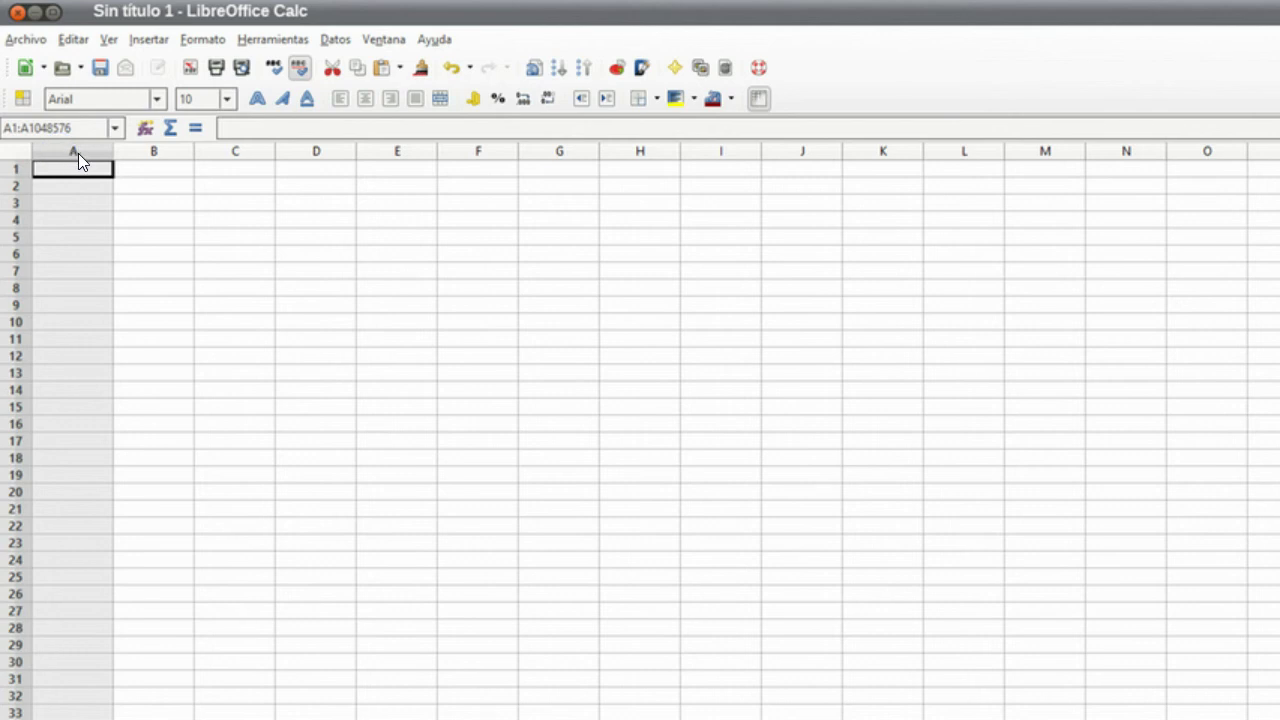
{"action": "left_click", "coordinate": [152, 153]}
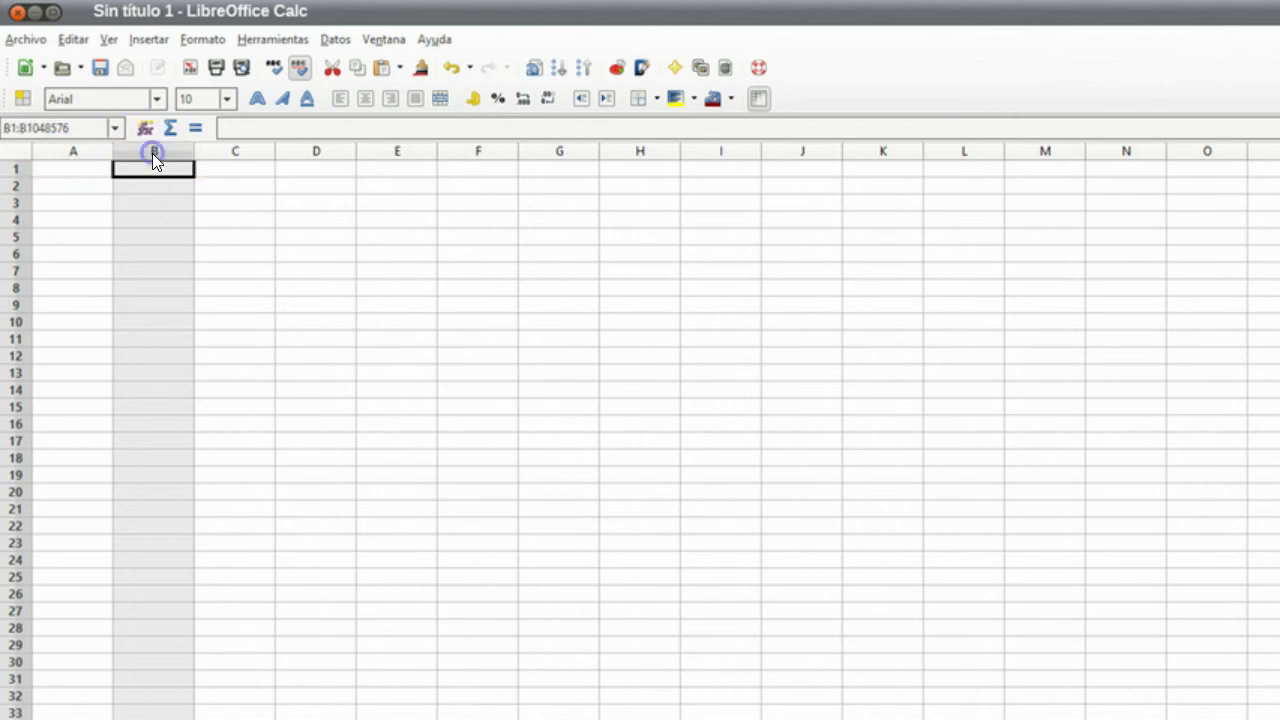
{"action": "left_click", "coordinate": [237, 151]}
{"action": "left_click", "coordinate": [337, 151]}
- Select column AA, the first one after column Z
{"action": "scroll", "coordinate": [588, 261], "scroll_direction": "down", "scroll_amount": 5}
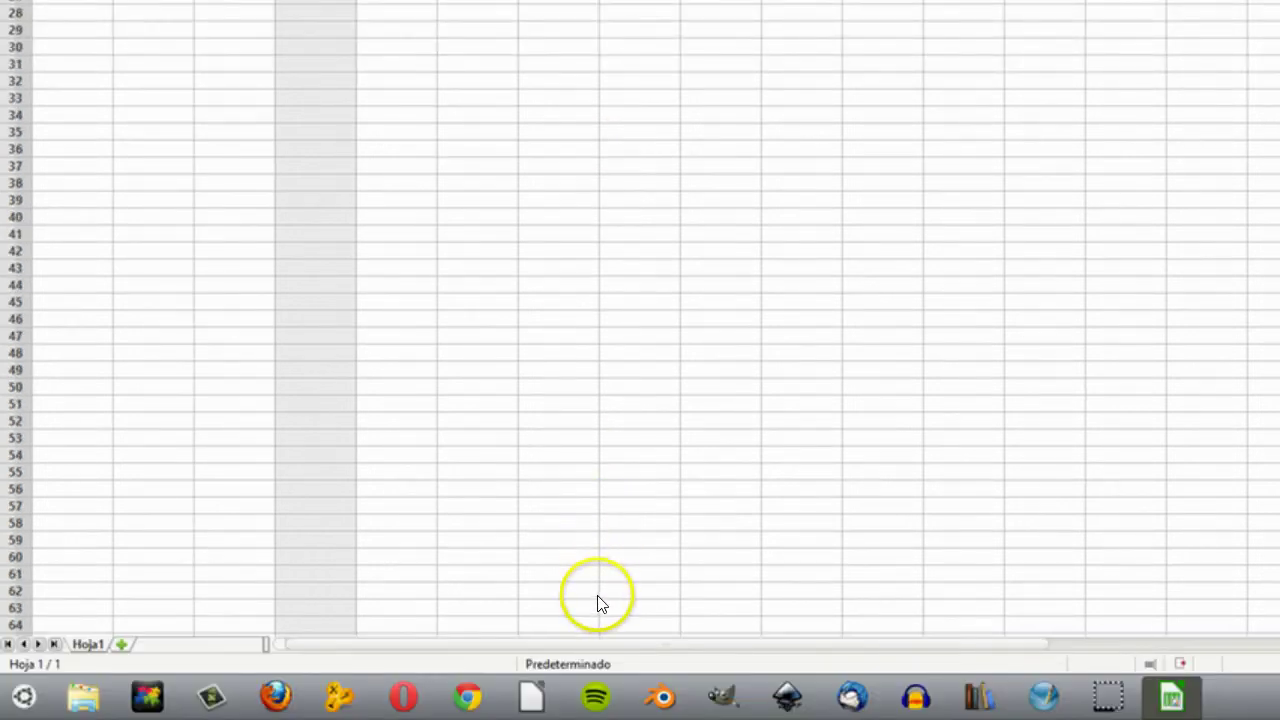
{"action": "left_click_drag", "start_coordinate": [597, 648], "coordinate": [1145, 656]}
{"action": "left_click_drag", "start_coordinate": [854, 649], "coordinate": [854, 649]}
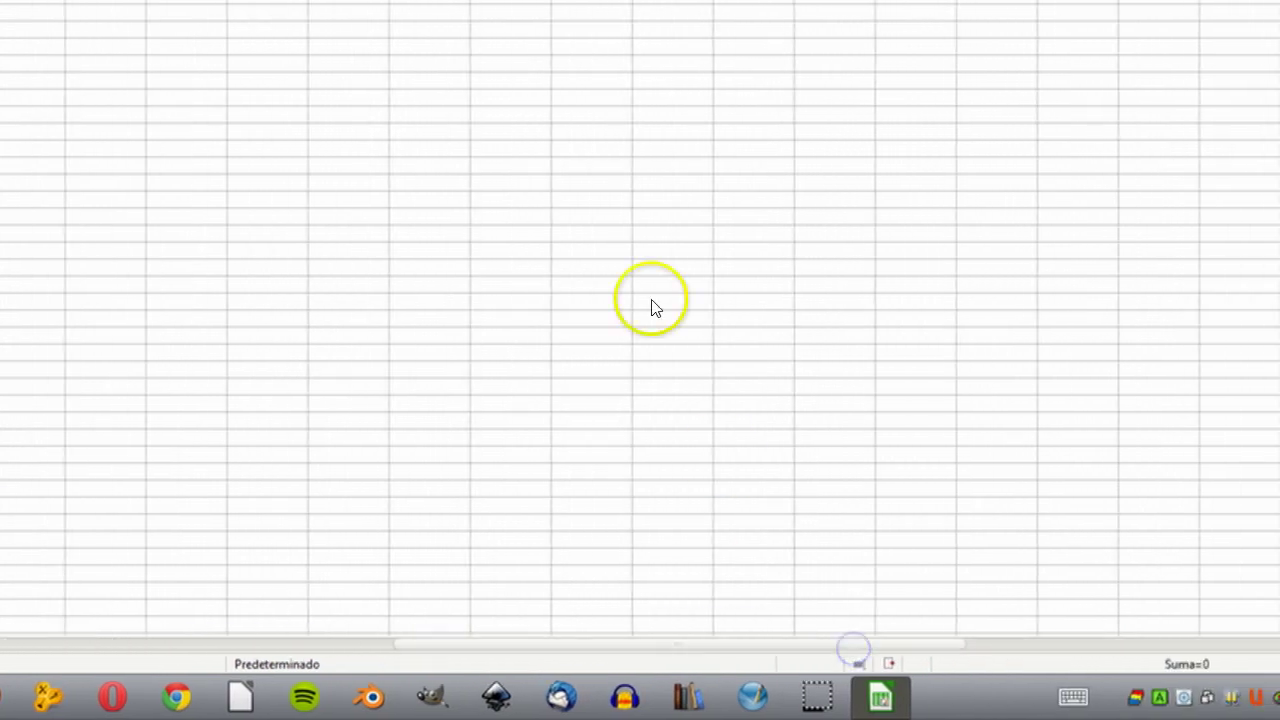
{"action": "left_click", "coordinate": [594, 150]}
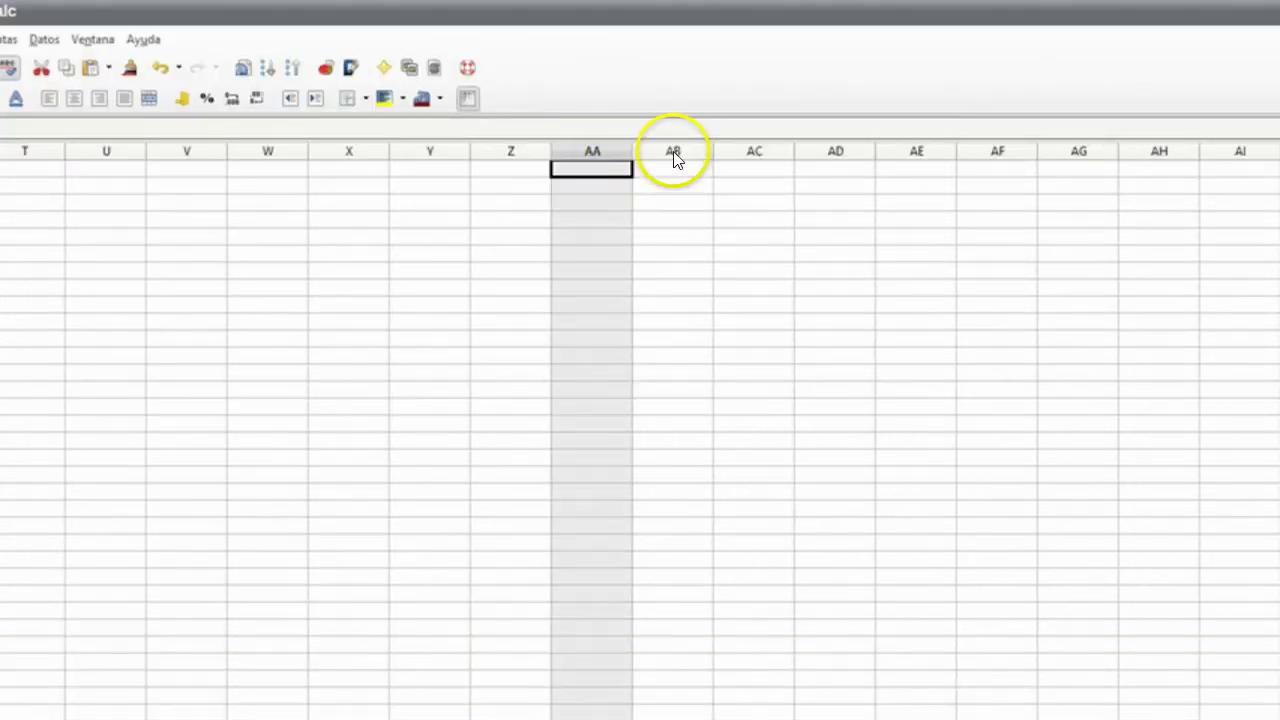
- Select columns AB and AC in turn, and look through the row numbers beyond row 64 from column A
{"action": "left_click", "coordinate": [673, 152]}
{"action": "left_click", "coordinate": [757, 152]}
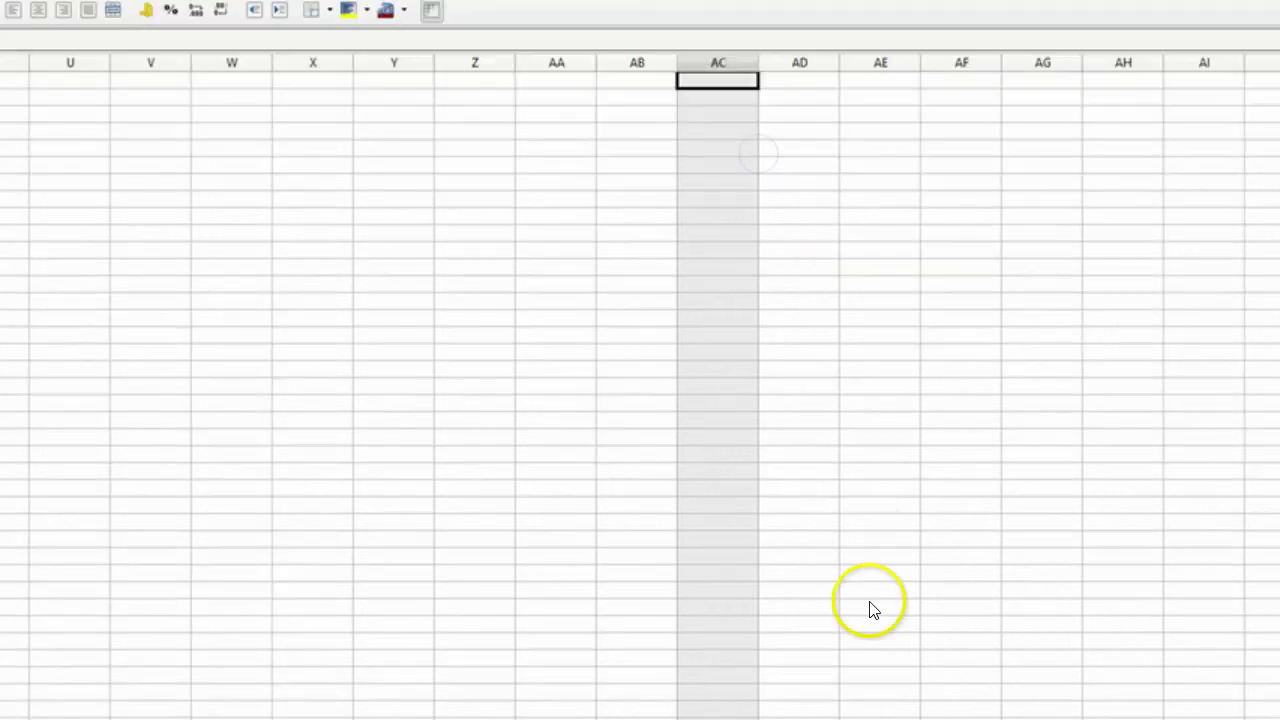
{"action": "left_click_drag", "start_coordinate": [851, 643], "coordinate": [332, 634]}
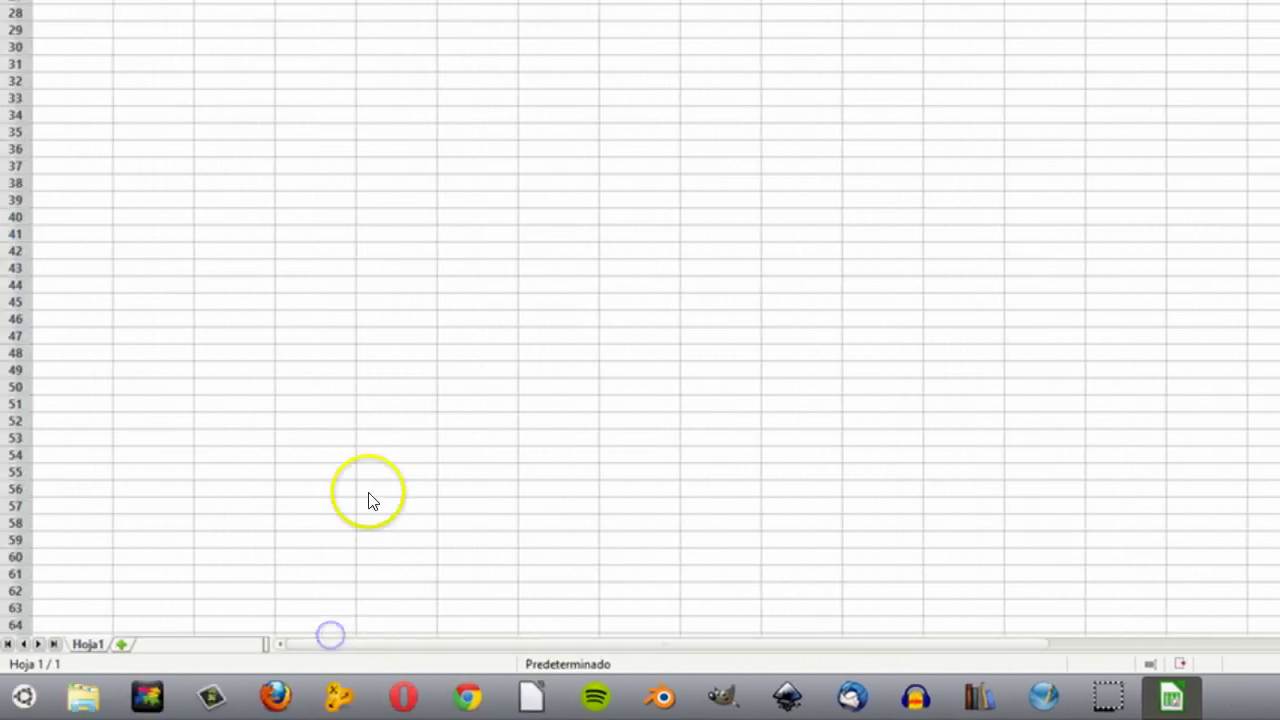
{"action": "scroll", "coordinate": [117, 218], "scroll_direction": "down", "scroll_amount": 19}
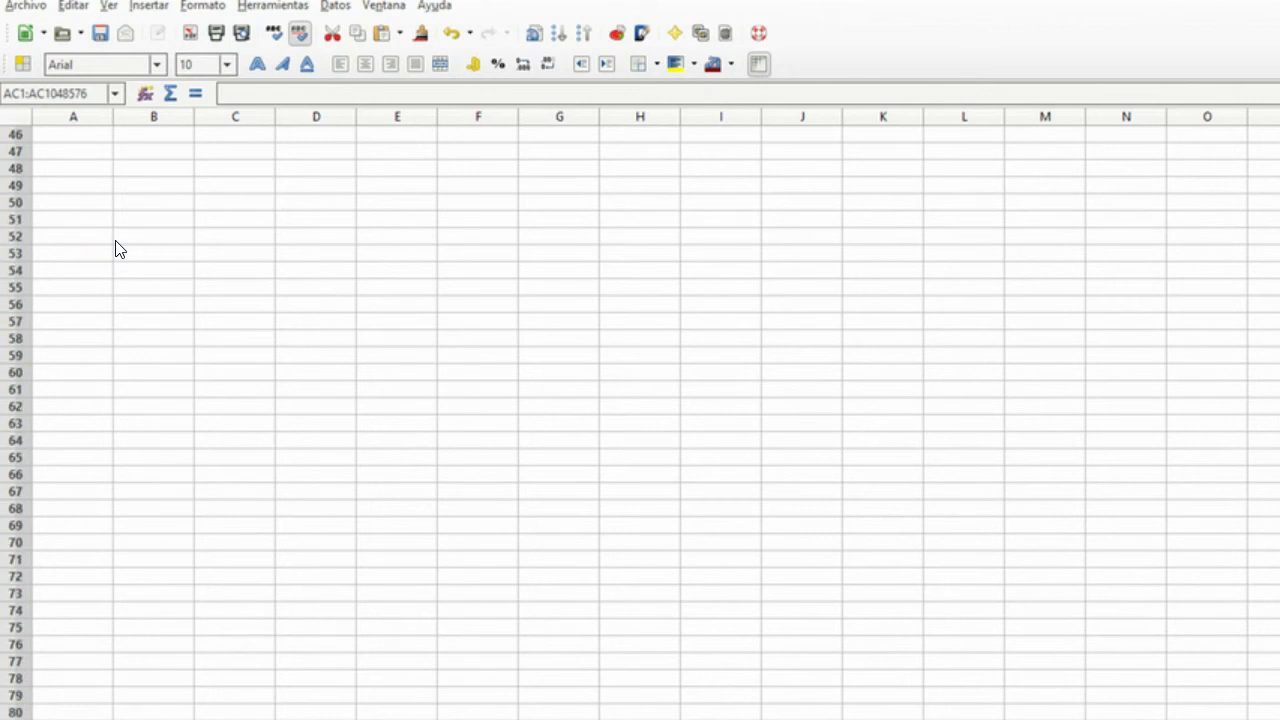
{"action": "scroll", "coordinate": [117, 249], "scroll_direction": "down", "scroll_amount": 20}
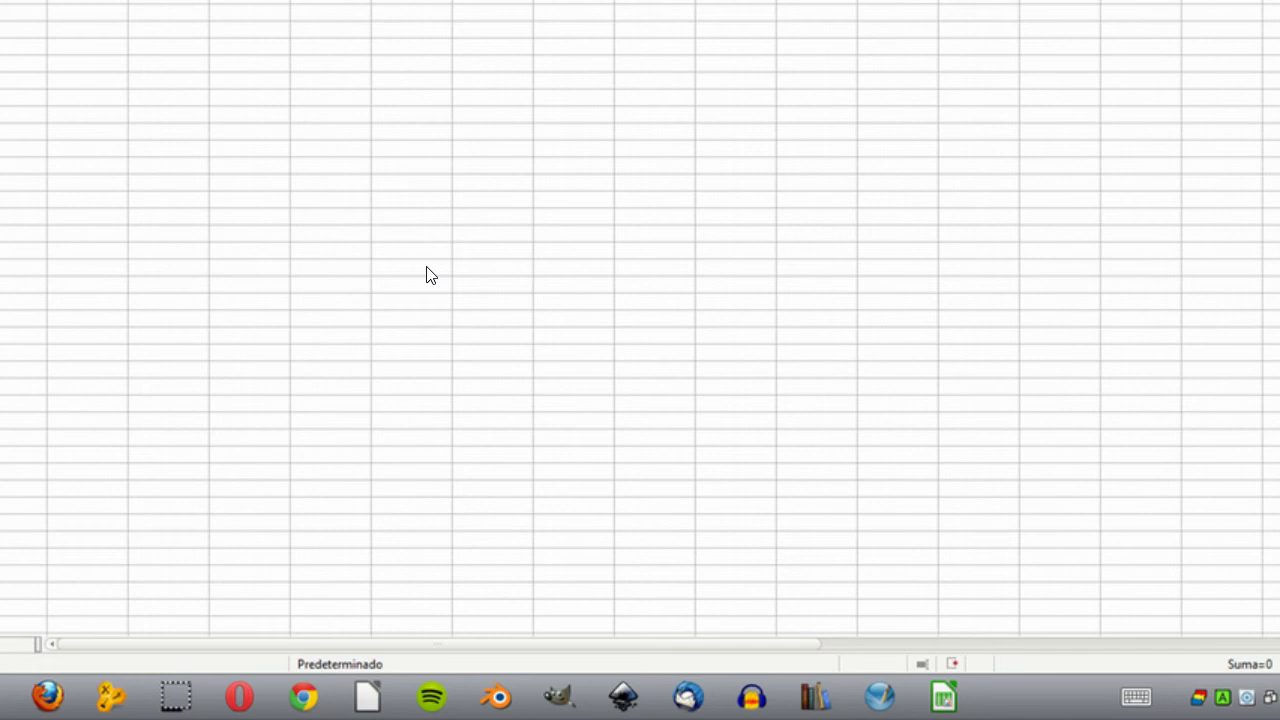
- Show the spreadsheet in full screen and return to the normal window view
{"action": "key", "text": "ctrl+shift+j"}
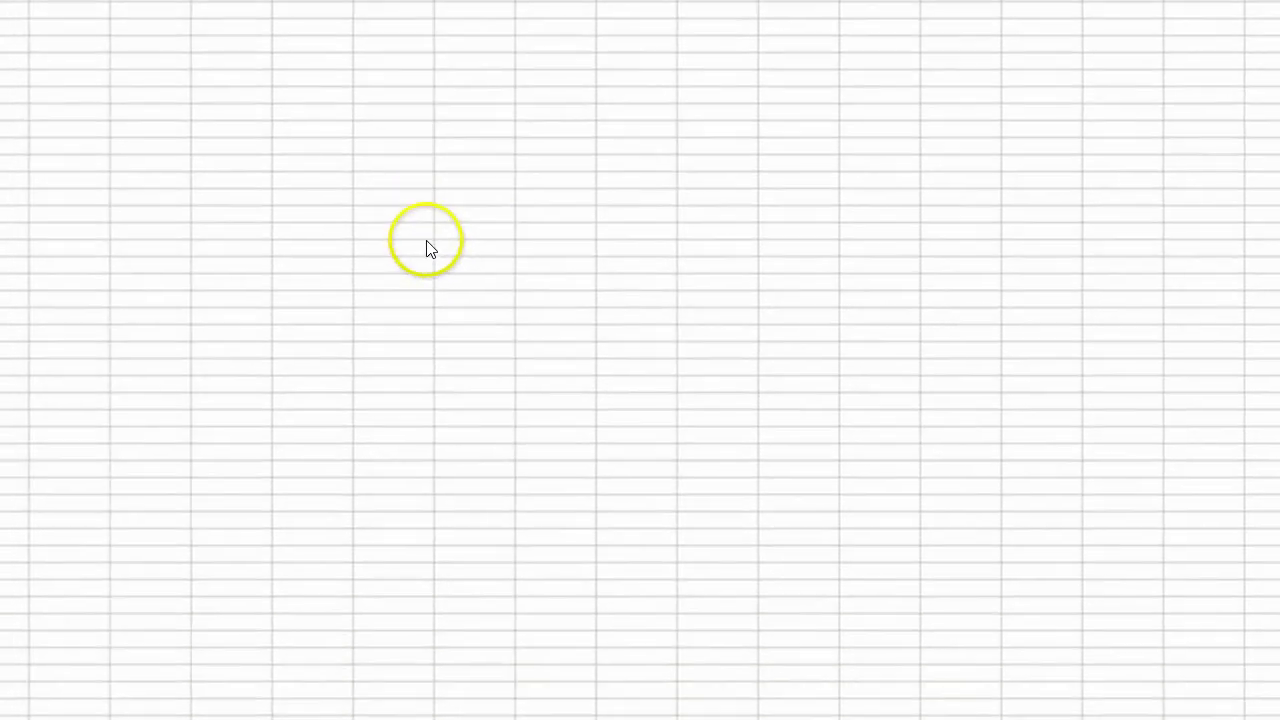
{"action": "key", "text": "ctrl+shift+j"}
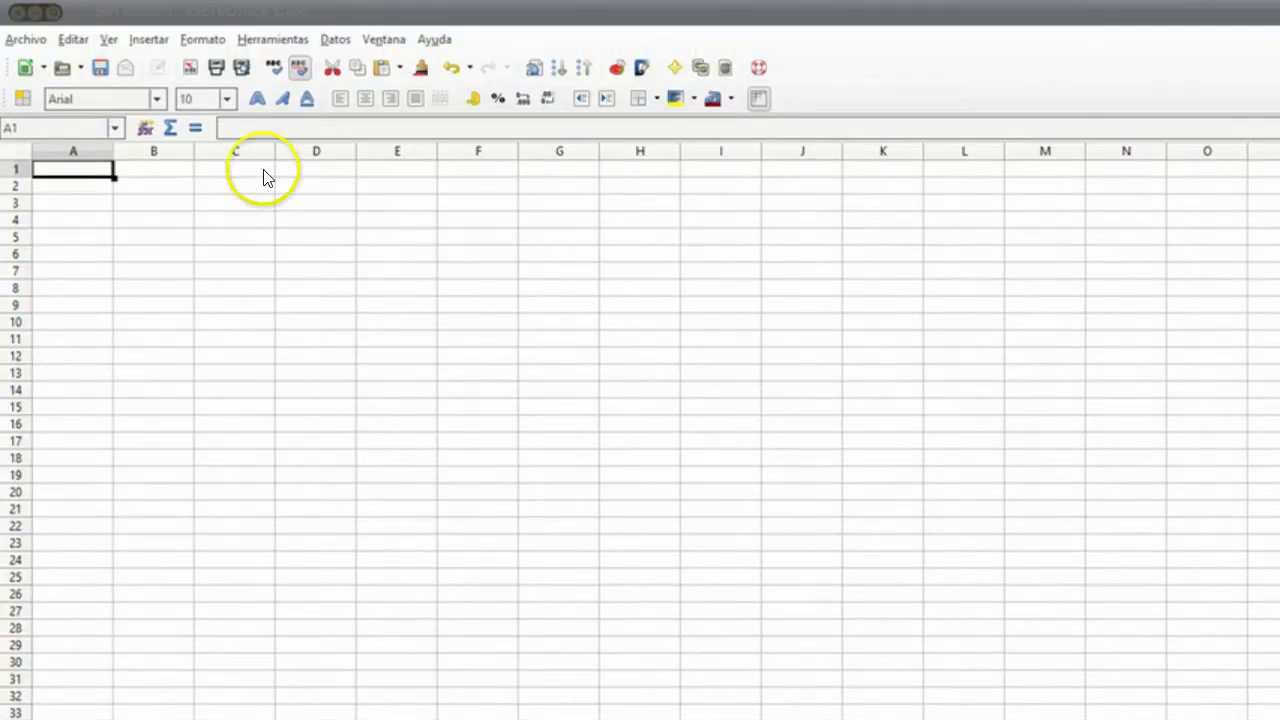
- Hide the row and column headers and show them again
{"action": "left_click", "coordinate": [110, 40]}
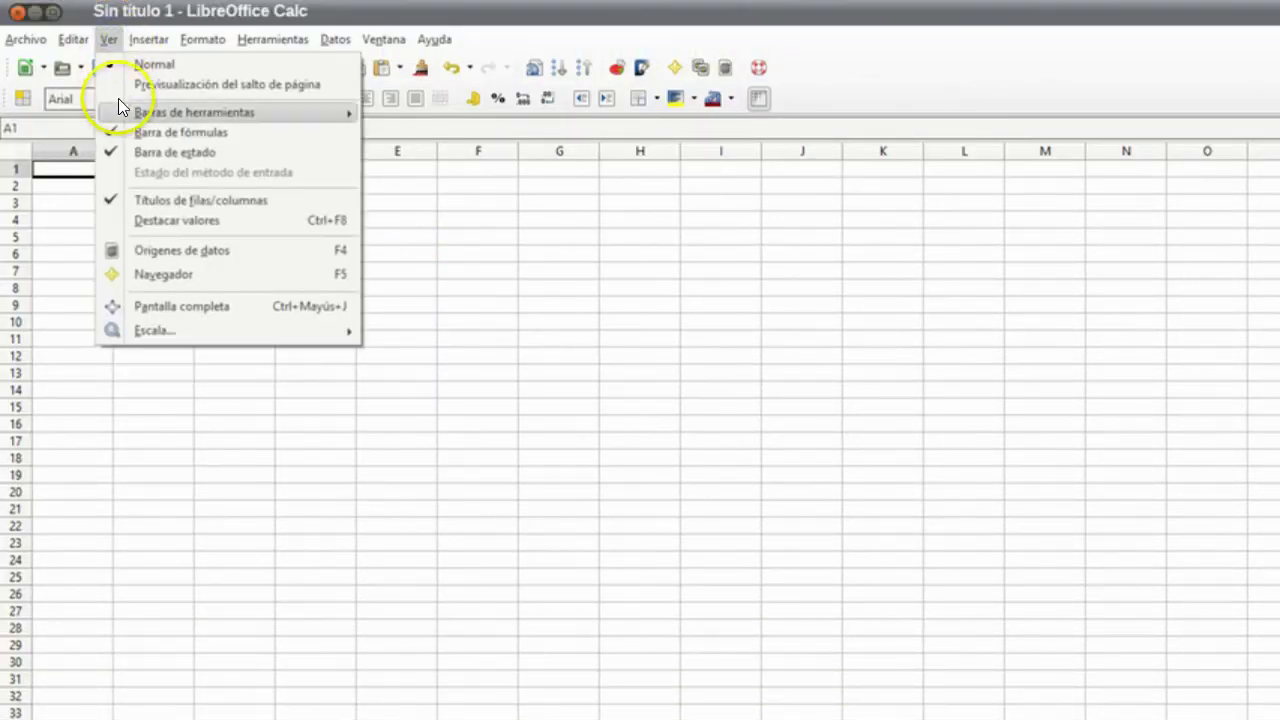
{"action": "left_click", "coordinate": [125, 198]}
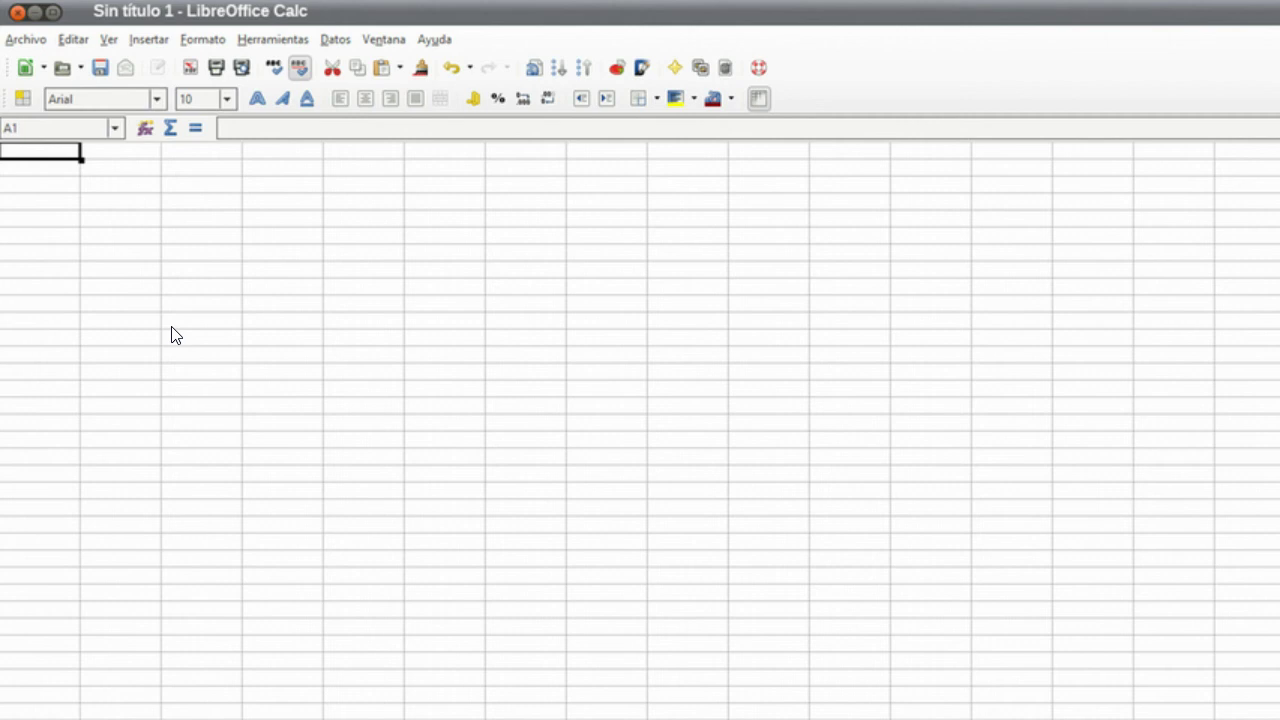
{"action": "left_click", "coordinate": [108, 38]}
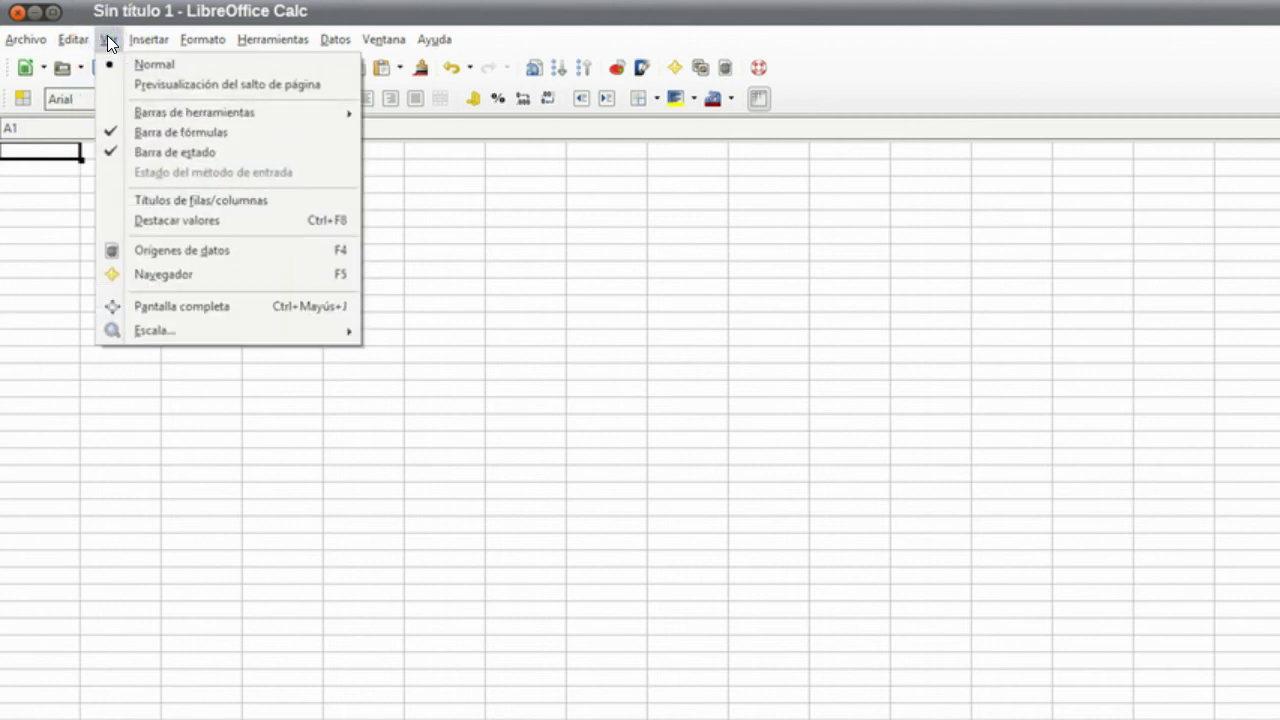
{"action": "left_click", "coordinate": [128, 199]}
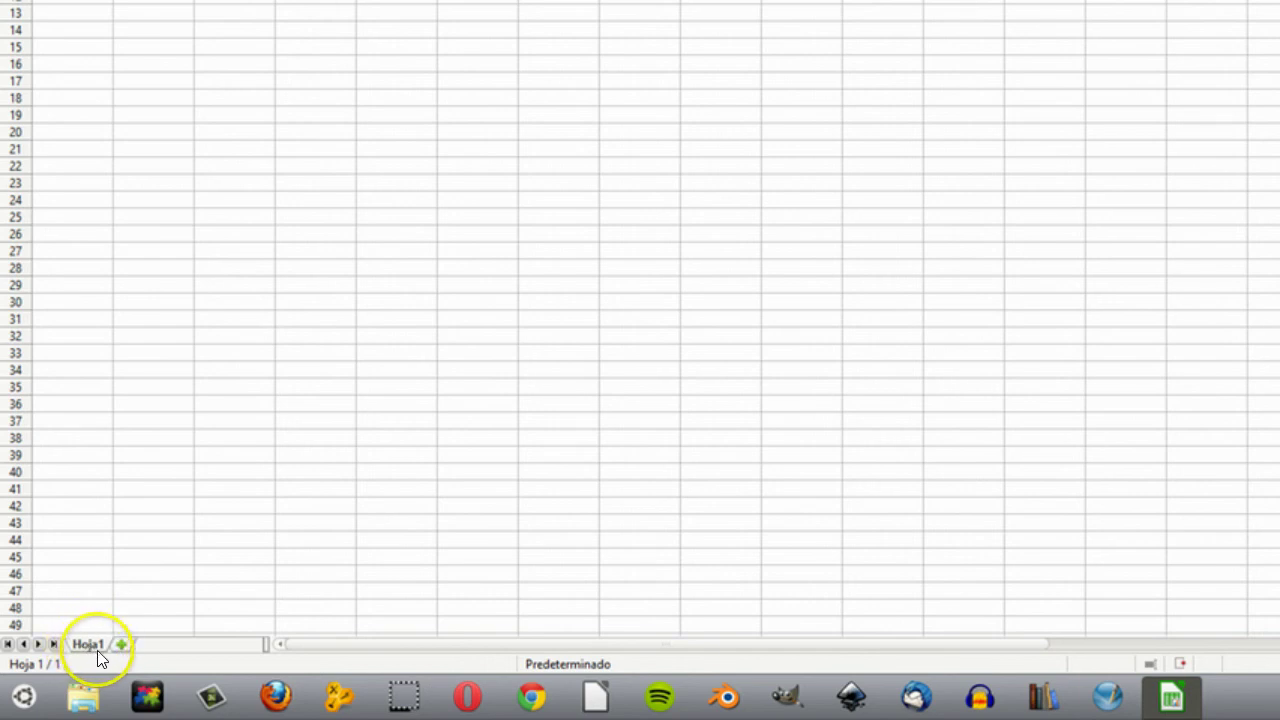
- Add two new sheets after Hoja1
{"action": "left_click", "coordinate": [121, 644]}
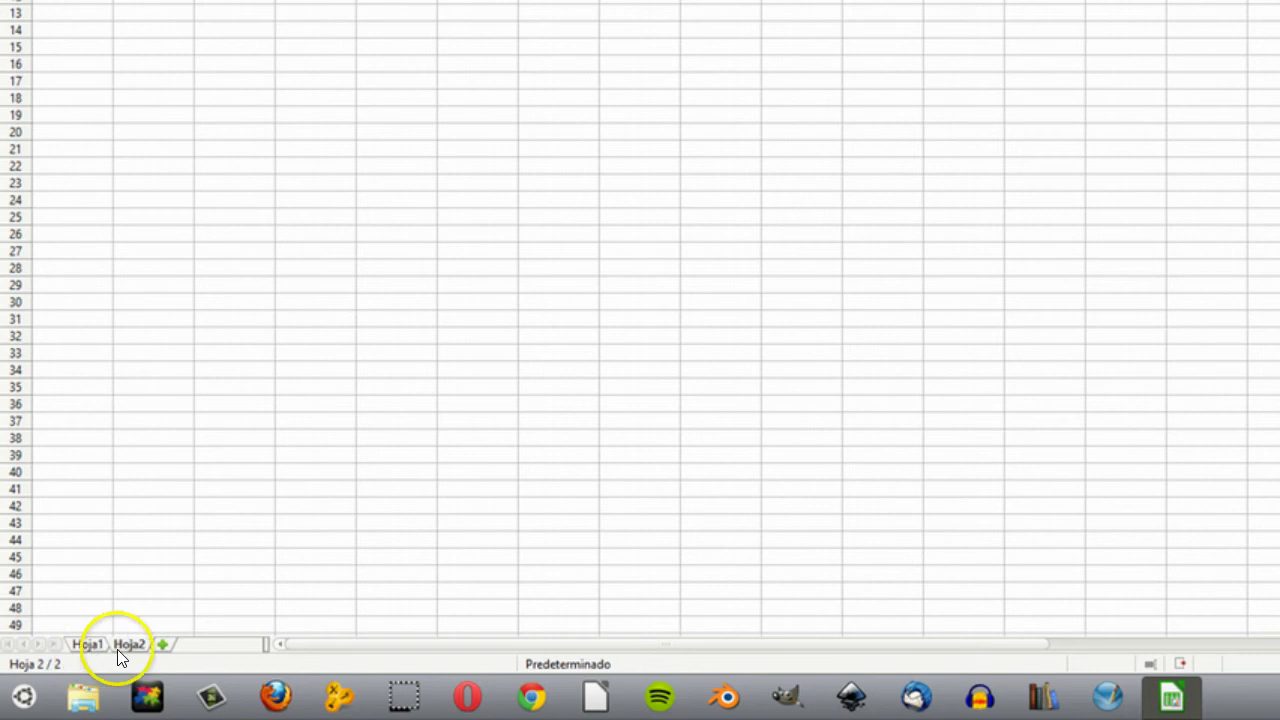
{"action": "left_click", "coordinate": [163, 645]}
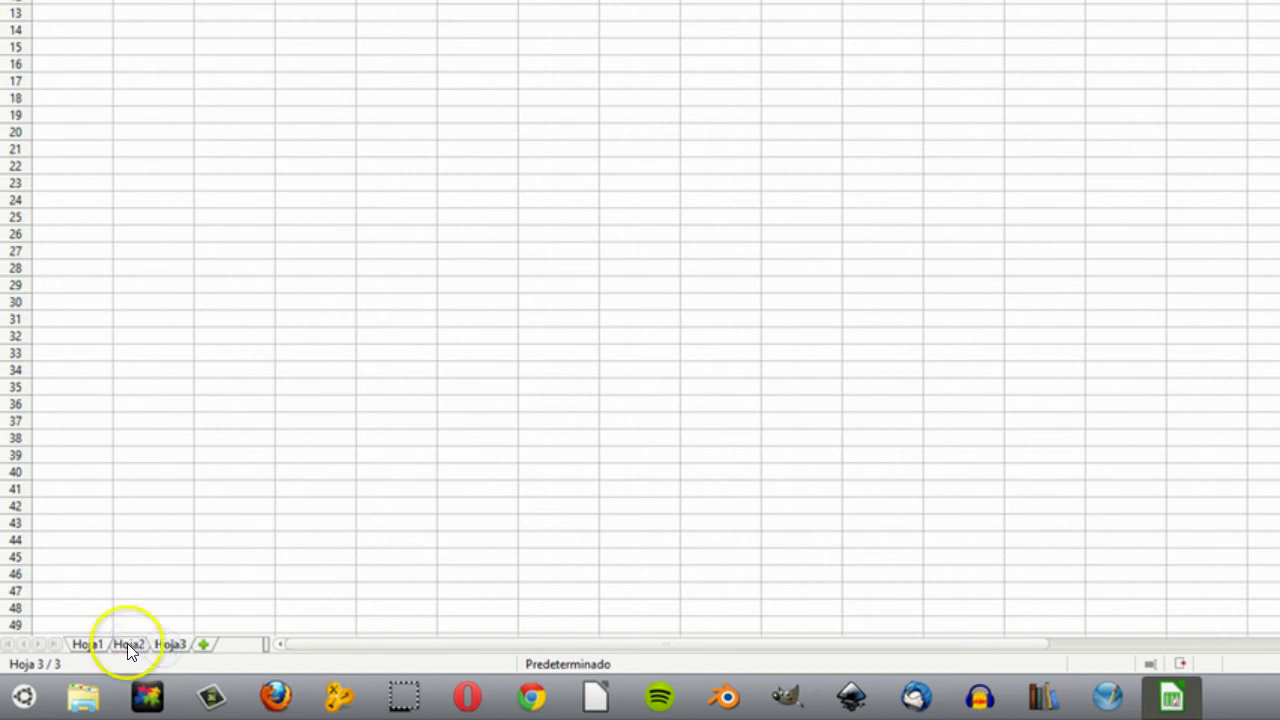
- Switch back and forth between the sheets Hoja1 and Hoja2
{"action": "left_click", "coordinate": [83, 642]}
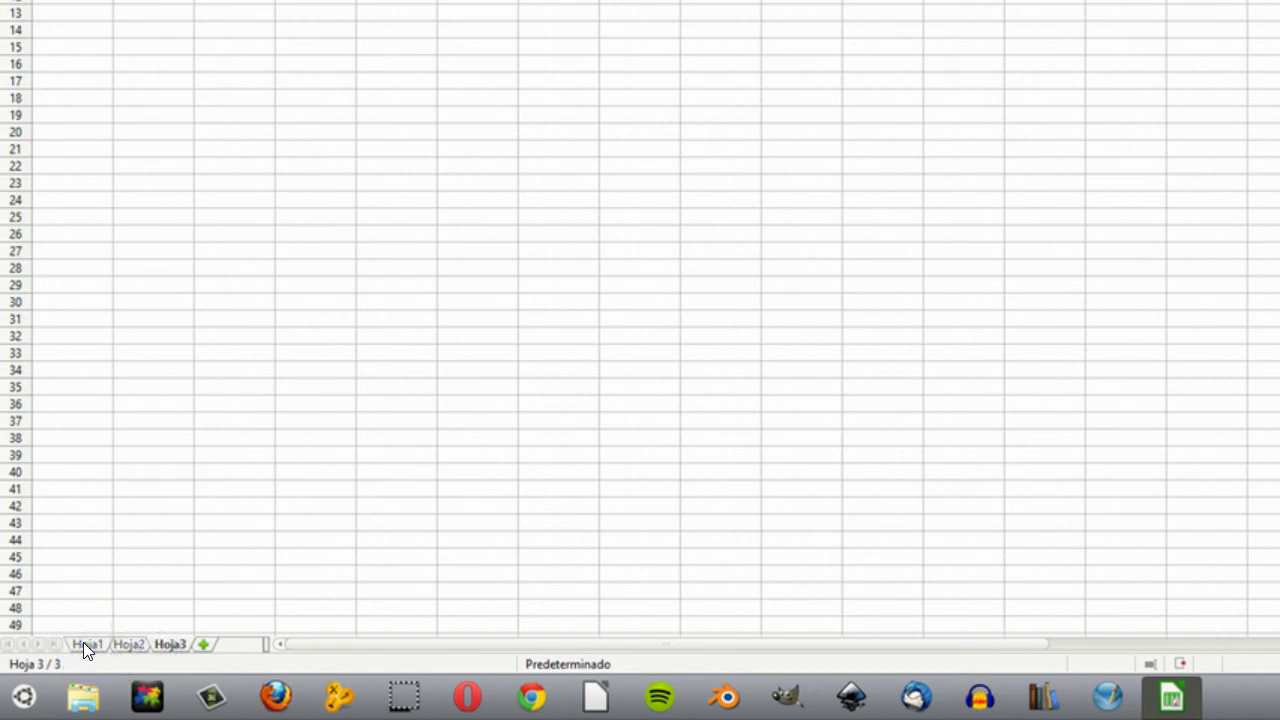
{"action": "left_click", "coordinate": [83, 642]}
{"action": "left_click", "coordinate": [129, 645]}
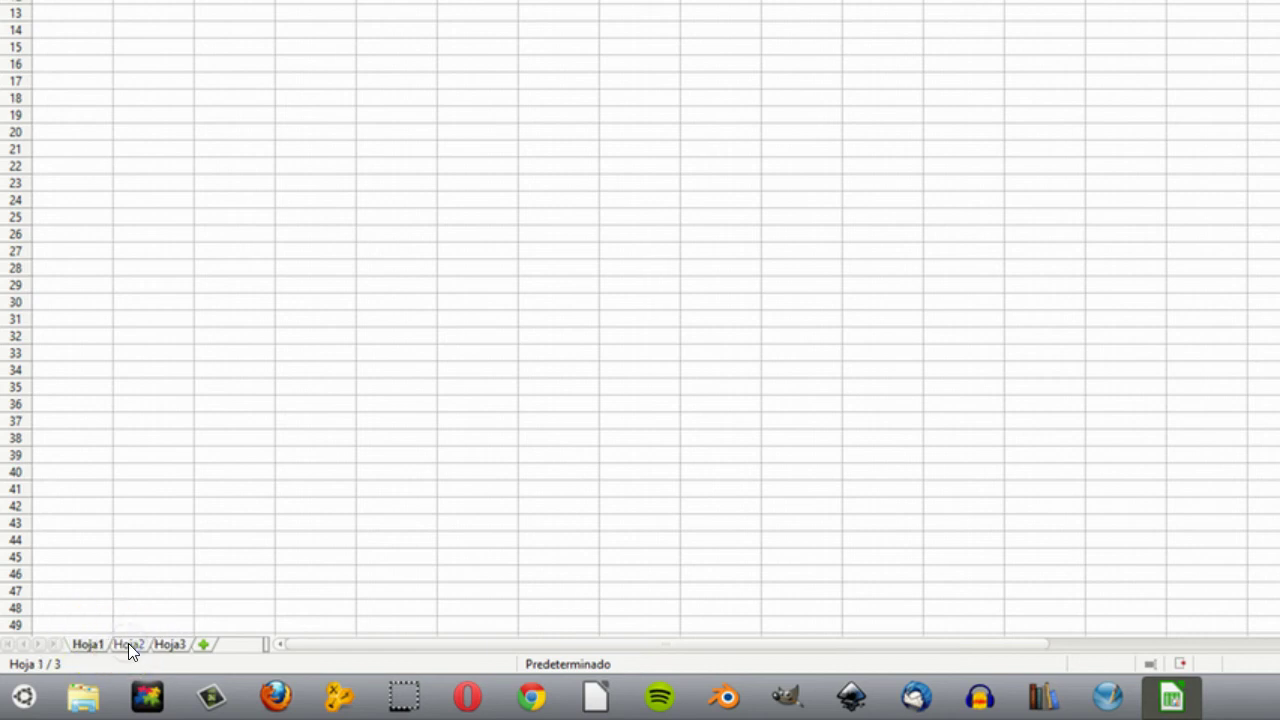
{"action": "left_click", "coordinate": [128, 643]}
{"action": "left_click", "coordinate": [92, 642]}
{"action": "left_click", "coordinate": [128, 645]}
{"action": "left_click", "coordinate": [83, 646]}
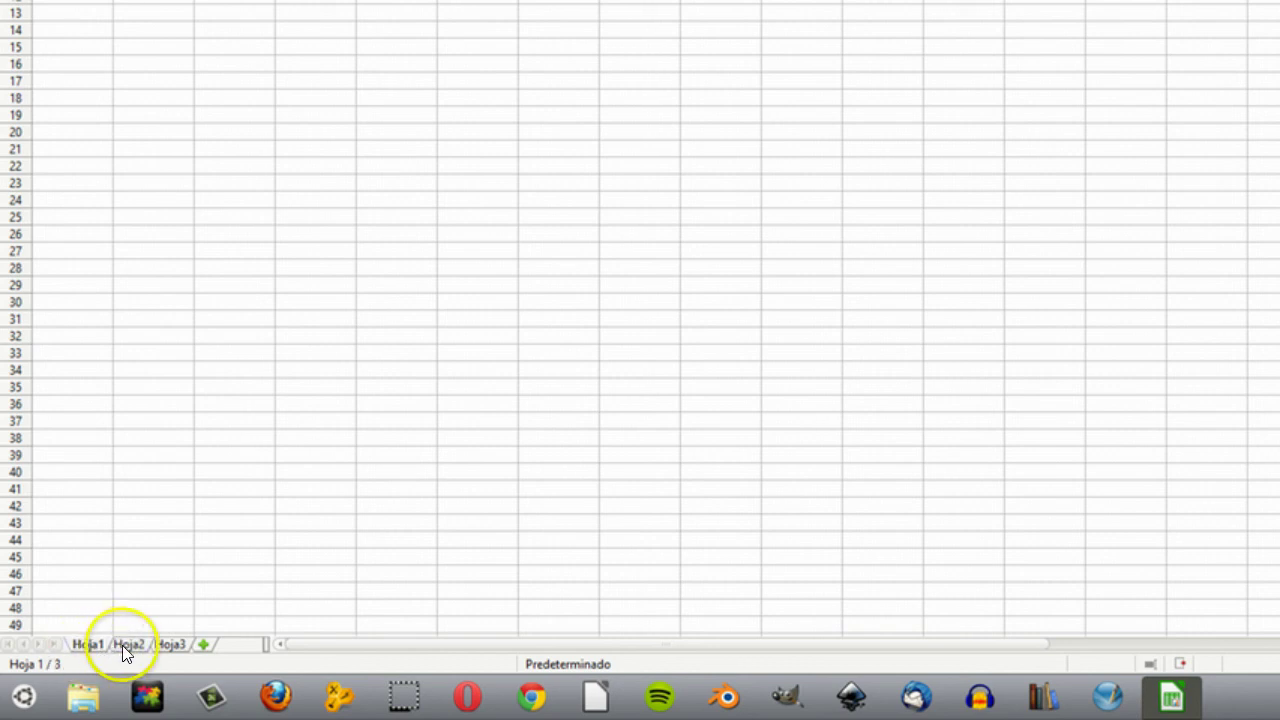
{"action": "left_click", "coordinate": [86, 644]}
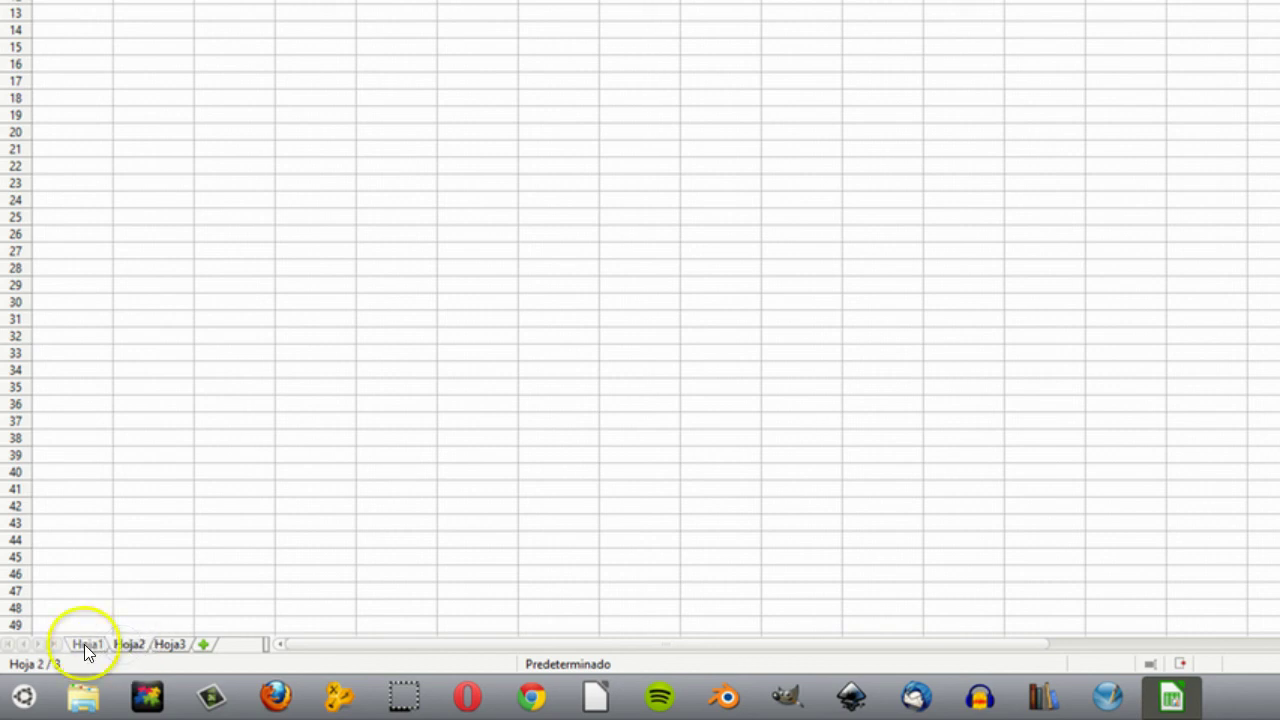
- Delete the sheets Hoja3 and Hoja2, leaving only Hoja1 in the document
{"action": "left_click", "coordinate": [160, 645]}
{"action": "right_click", "coordinate": [166, 645]}
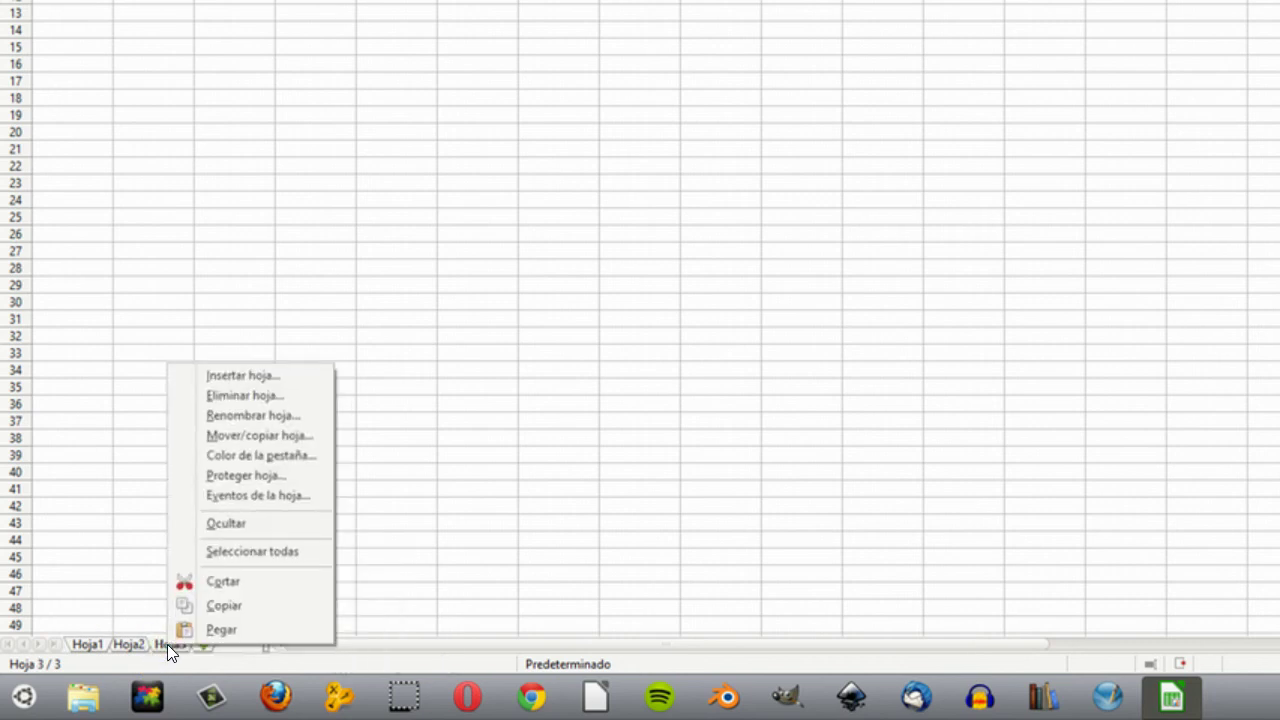
{"action": "left_click", "coordinate": [222, 397]}
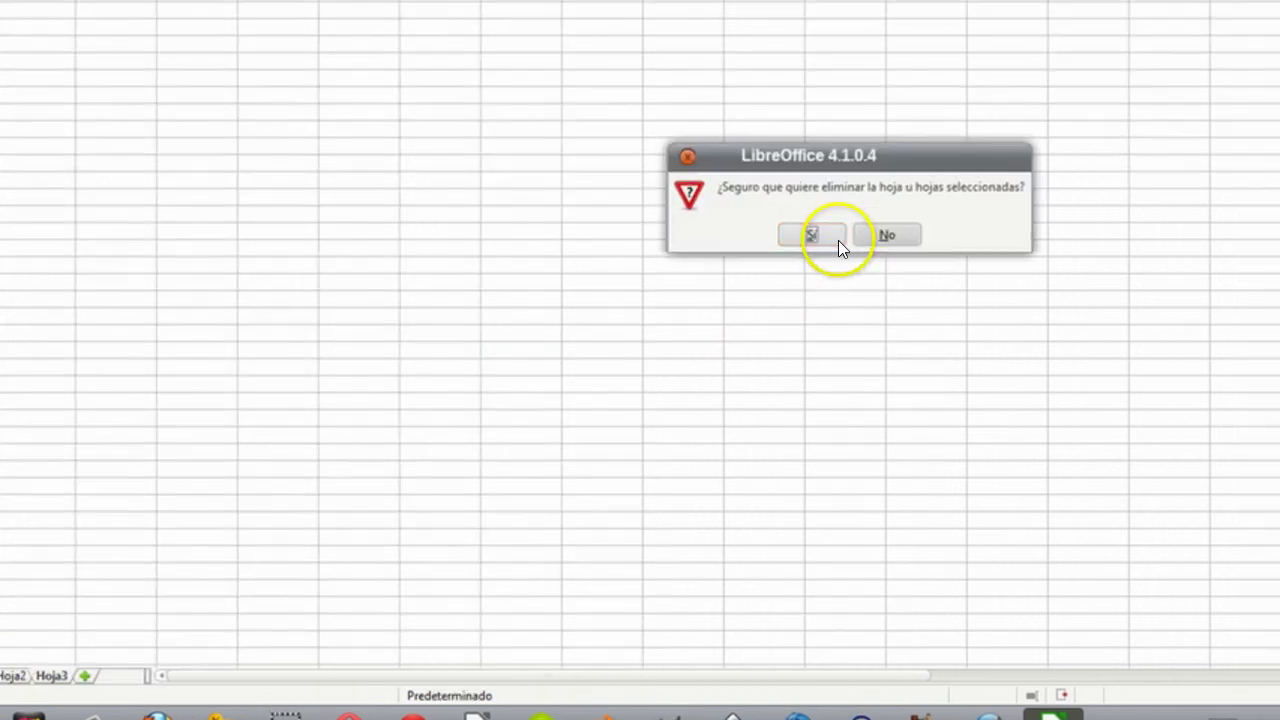
{"action": "left_click", "coordinate": [812, 237]}
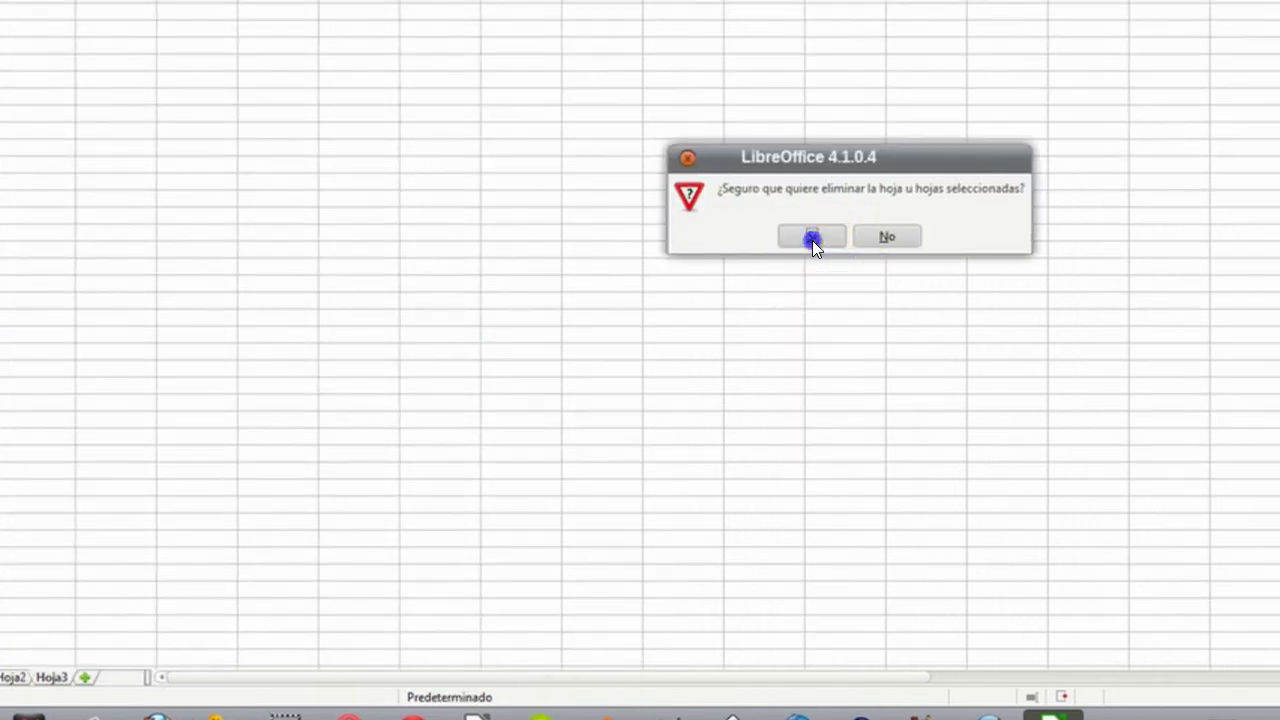
{"action": "right_click", "coordinate": [127, 645]}
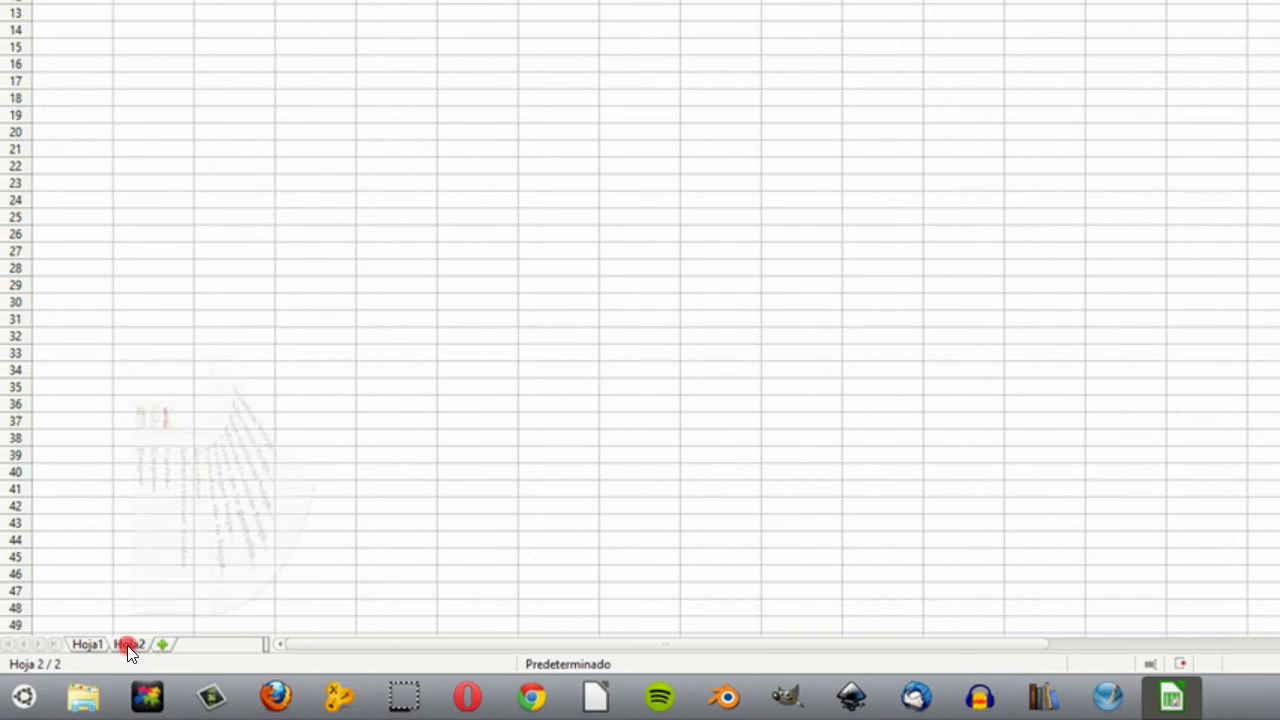
{"action": "left_click", "coordinate": [192, 398]}
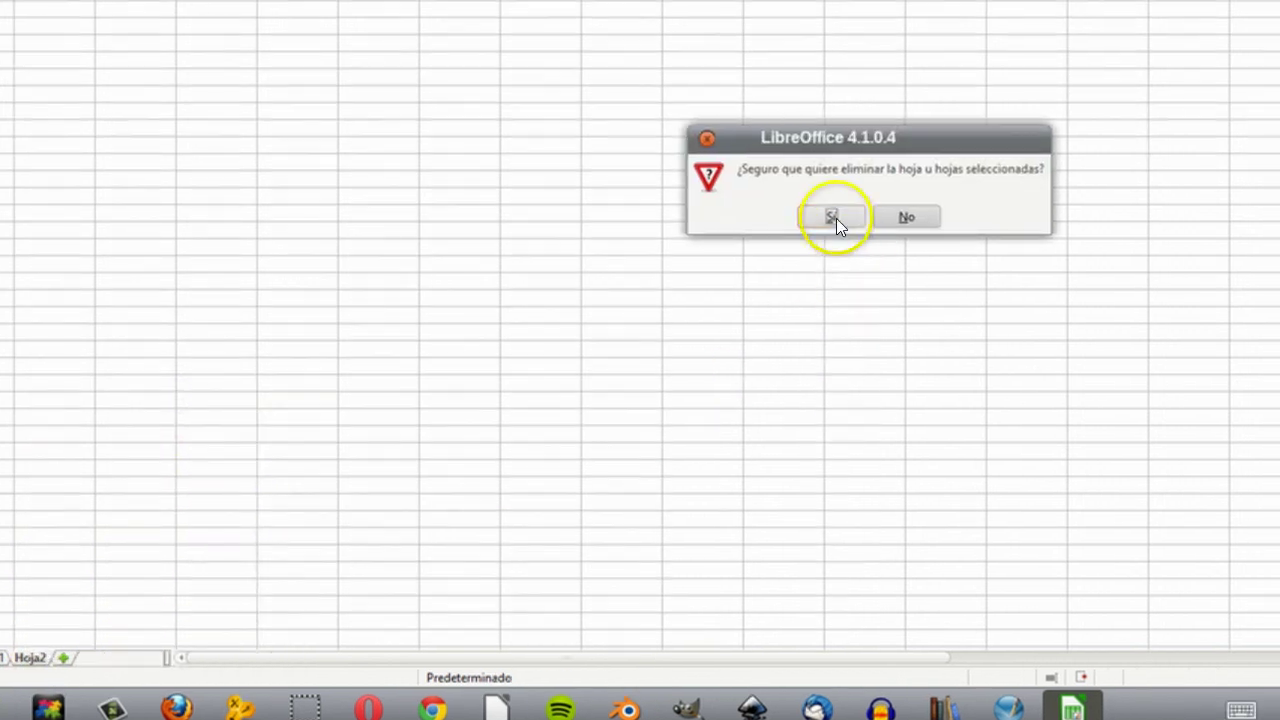
{"action": "left_click", "coordinate": [930, 203]}
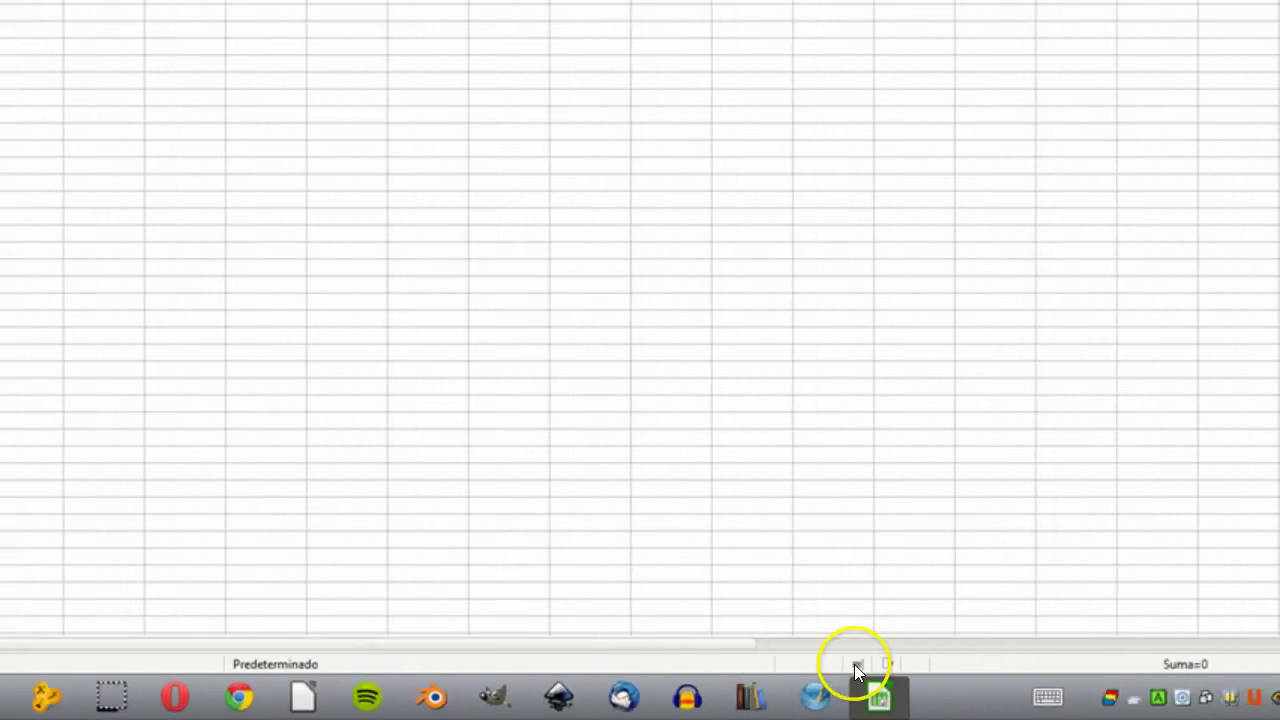
- Examine the available cell selection modes and the document change indicator in the status bar
{"action": "left_click", "coordinate": [882, 664]}
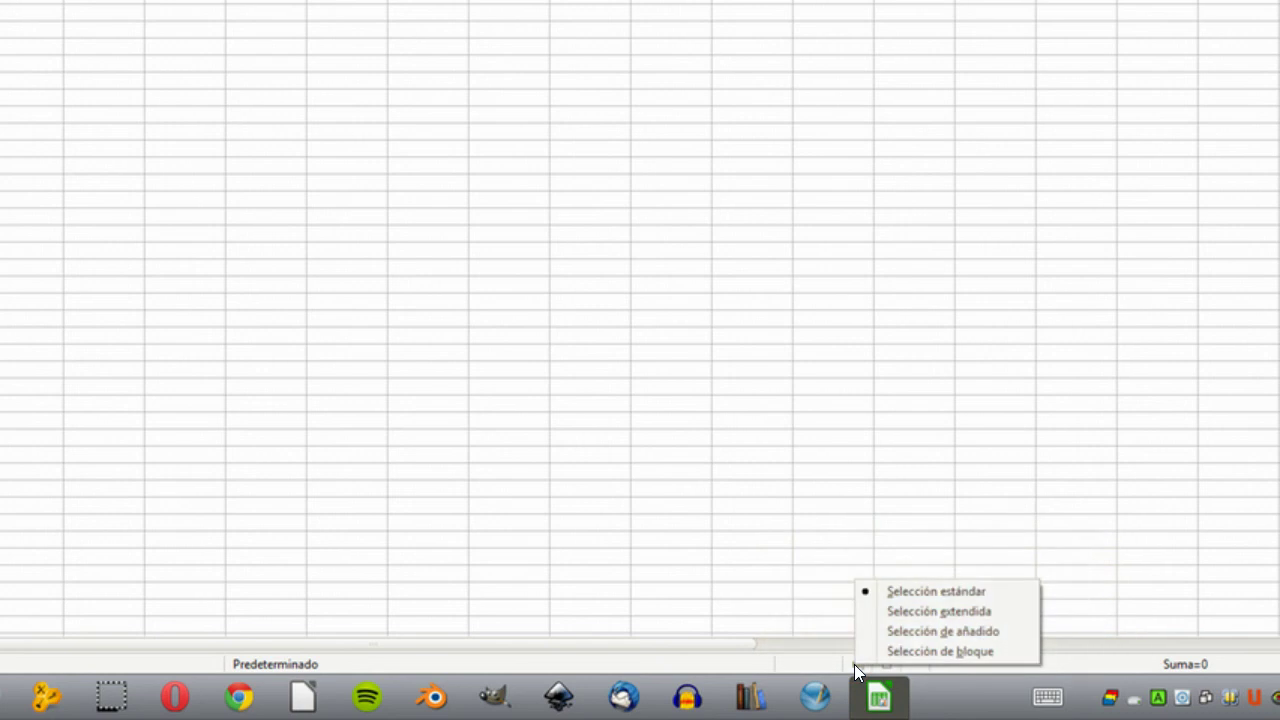
{"action": "left_click", "coordinate": [822, 612]}
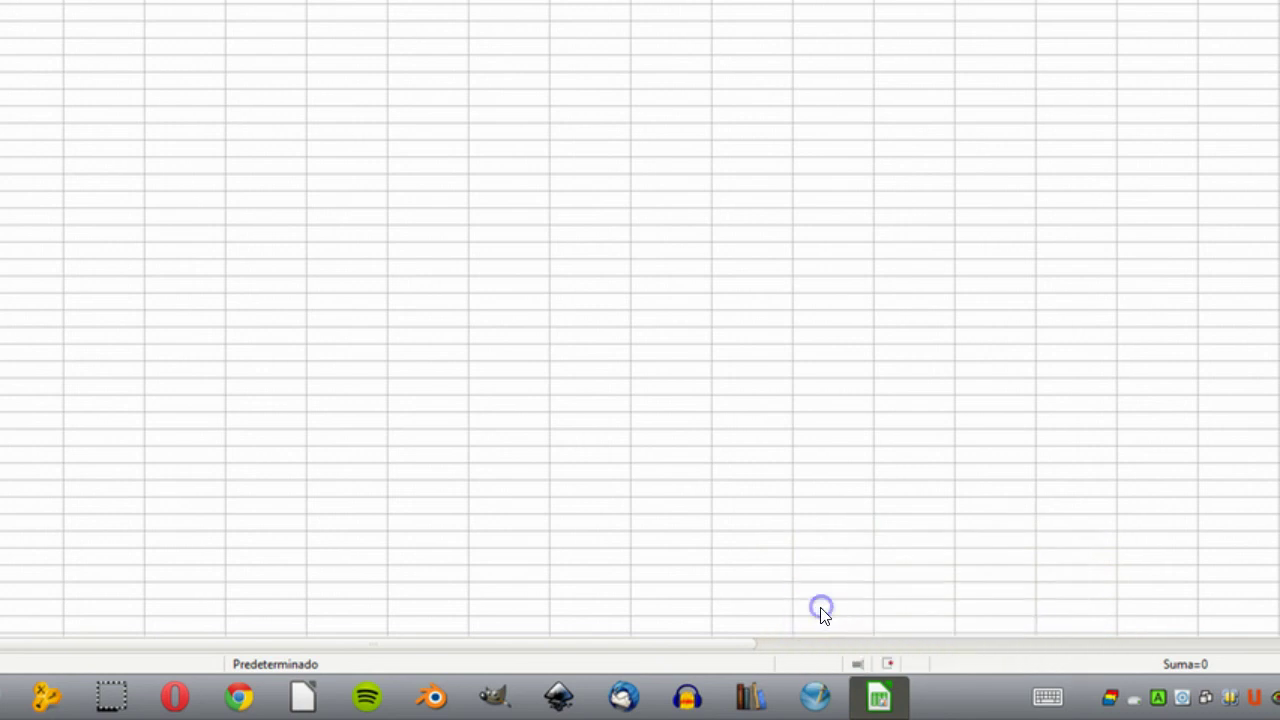
{"action": "left_click", "coordinate": [884, 663]}
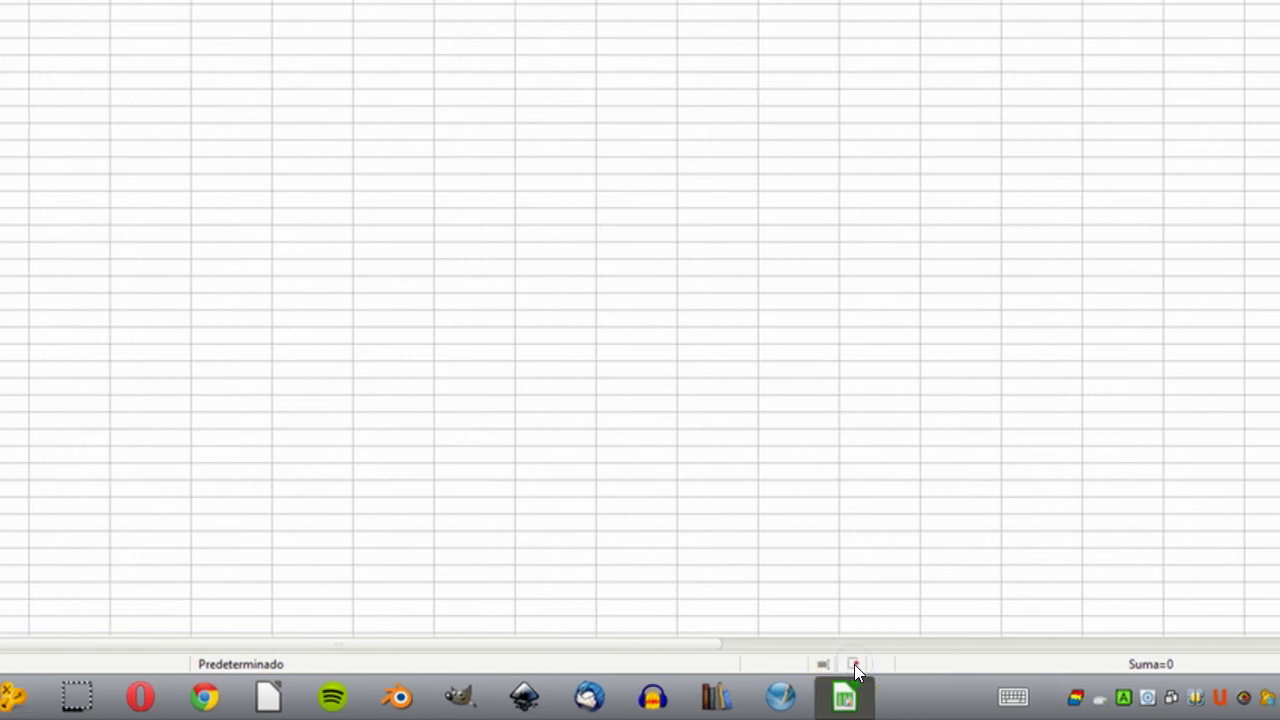
{"action": "left_click", "coordinate": [922, 671]}
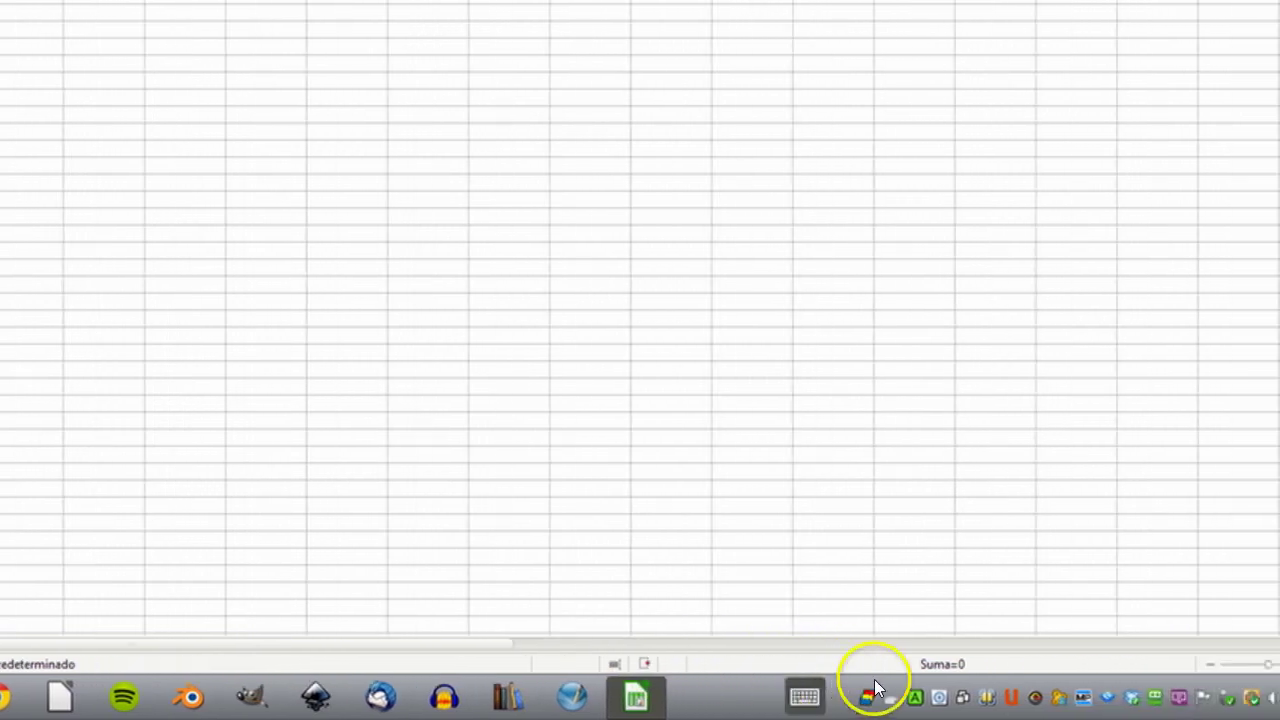
- Examine the functions the status bar can calculate for a selection, keeping Suma
{"action": "left_click", "coordinate": [860, 667]}
{"action": "right_click", "coordinate": [854, 667]}
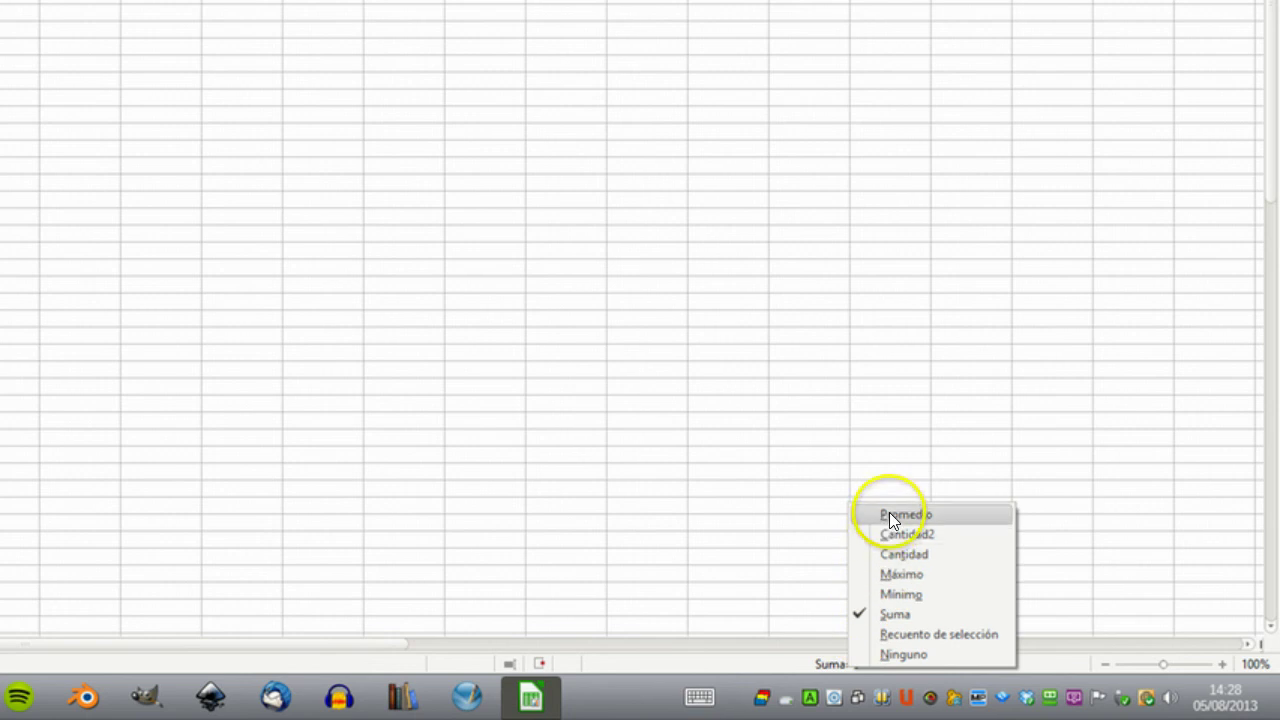
{"action": "left_click", "coordinate": [820, 622]}
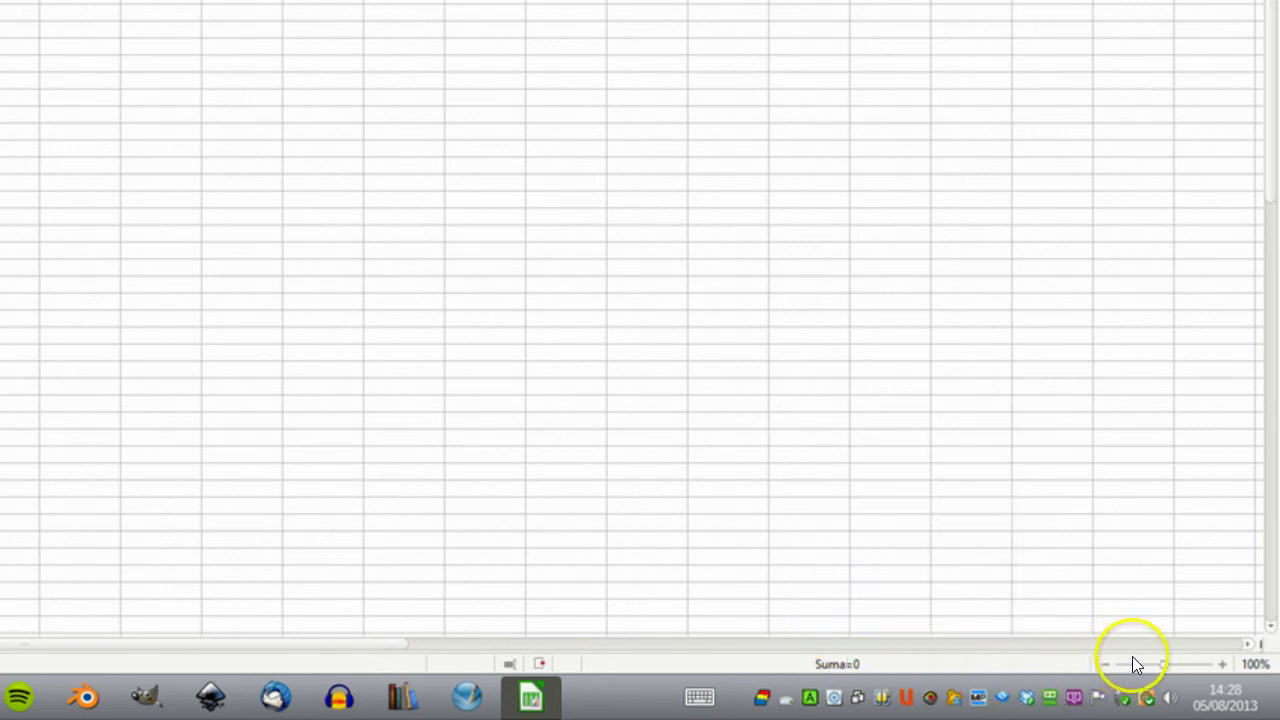
- Zoom the sheet to 200% and restore it to 100%
{"action": "left_click_drag", "start_coordinate": [1162, 665], "coordinate": [1179, 673]}
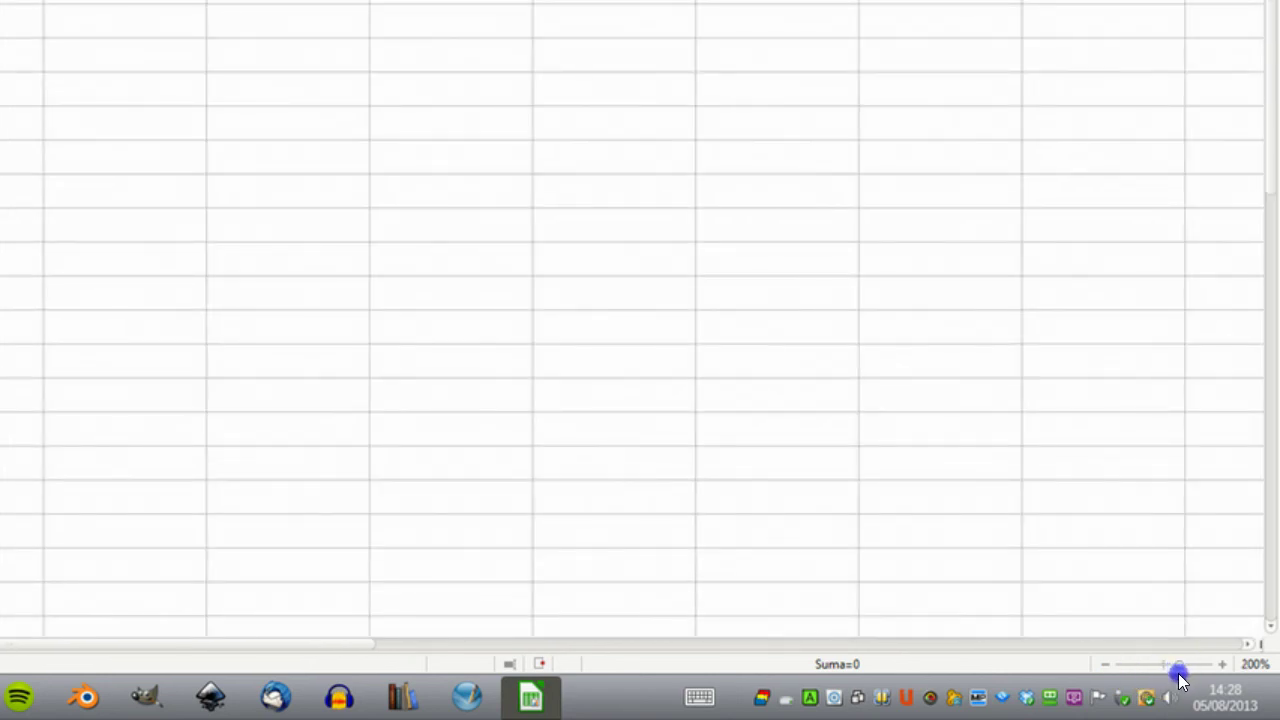
{"action": "mouse_move", "coordinate": [1179, 675]}
{"action": "left_mouse_down"}
{"action": "mouse_move", "coordinate": [1149, 674]}
{"action": "mouse_move", "coordinate": [1163, 675]}
{"action": "left_mouse_up"}
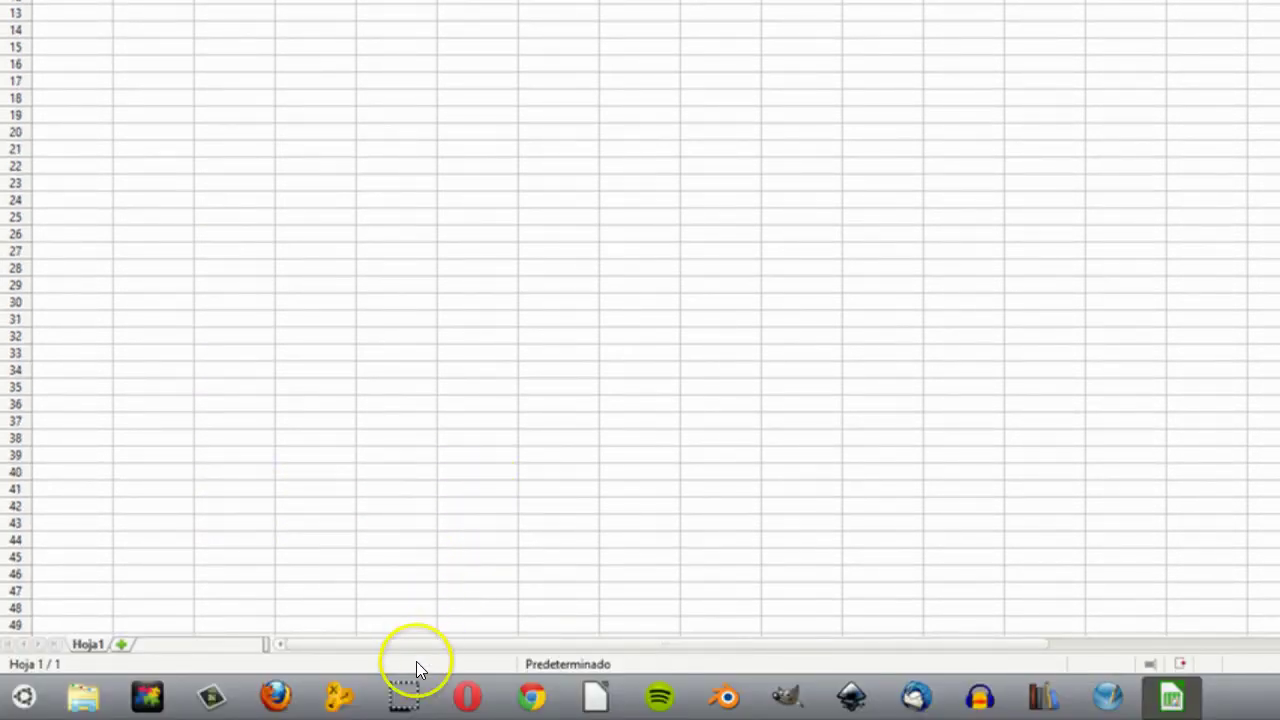
{"action": "mouse_move", "coordinate": [409, 694]}
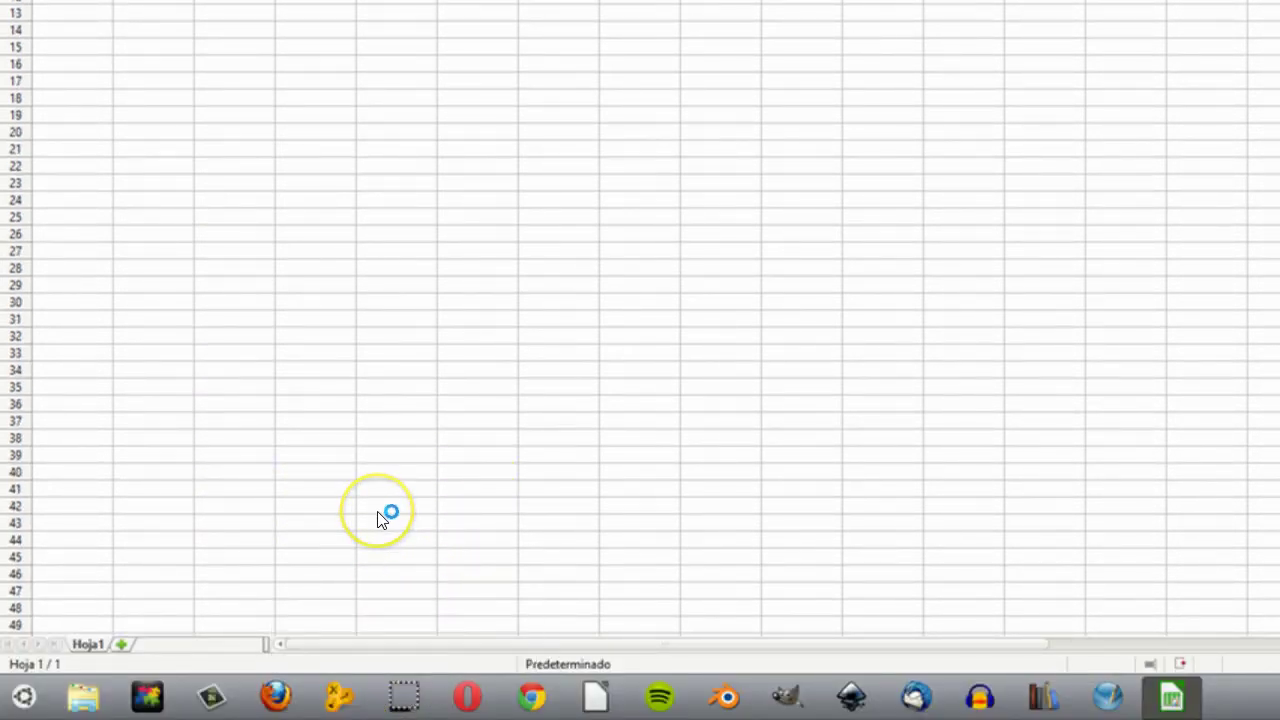